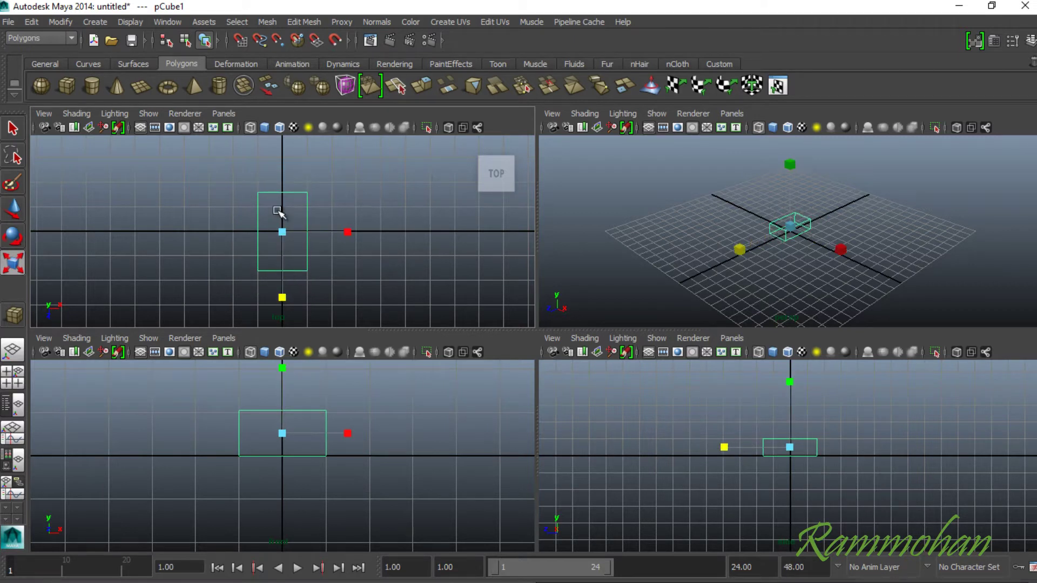
Reduce the height of the box and show it shaded in a single maximized perspective view
drag(282, 368, 281, 392)
key(w)
key(5)
key(space)
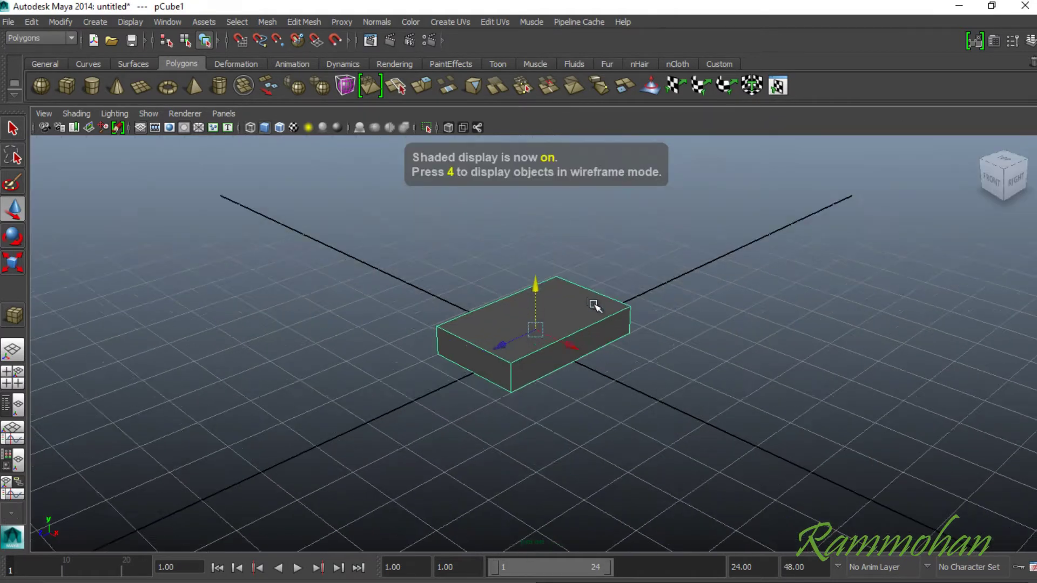
Shorten the box slightly along its length, then scale the whole box up uniformly
mouse_move(598, 301)
alt+mouse_down()
mouse_move(637, 417)
mouse_move(675, 348)
mouse_move(668, 354)
alt+mouse_up()
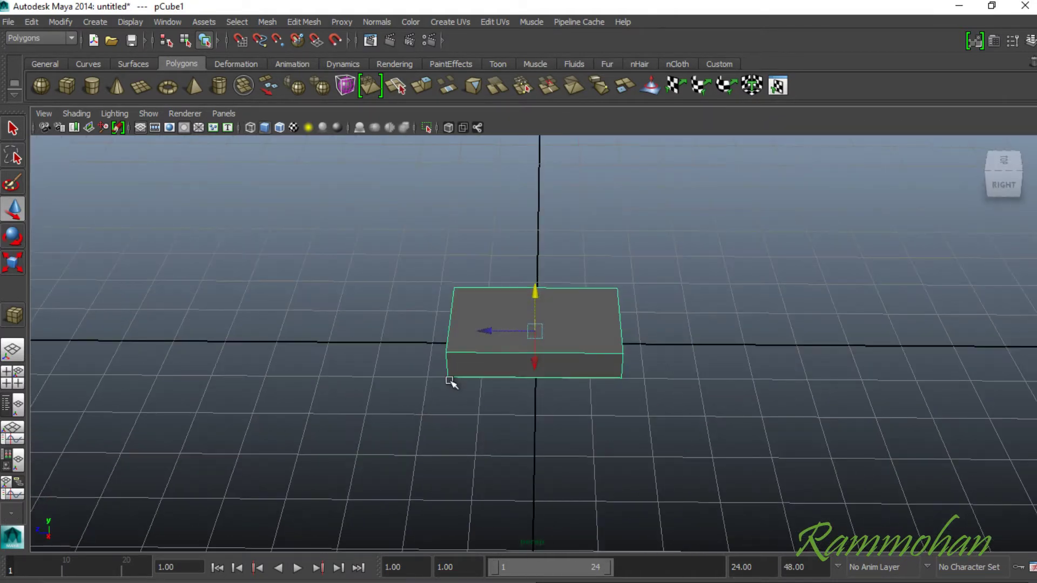
alt+drag(470, 435, 551, 419)
key(r)
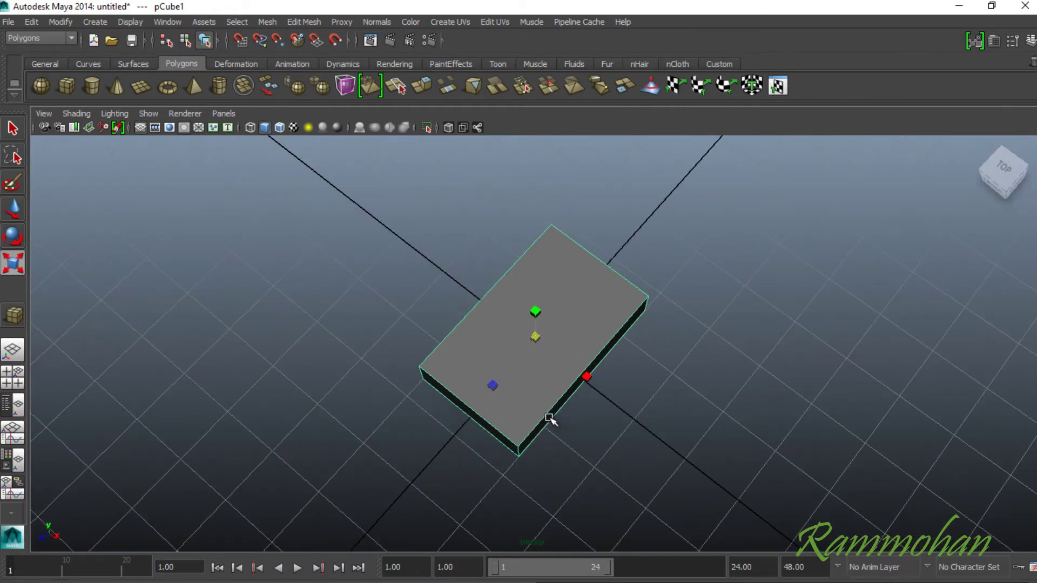
mouse_move(491, 387)
mouse_down()
mouse_move(476, 395)
mouse_move(502, 382)
mouse_up()
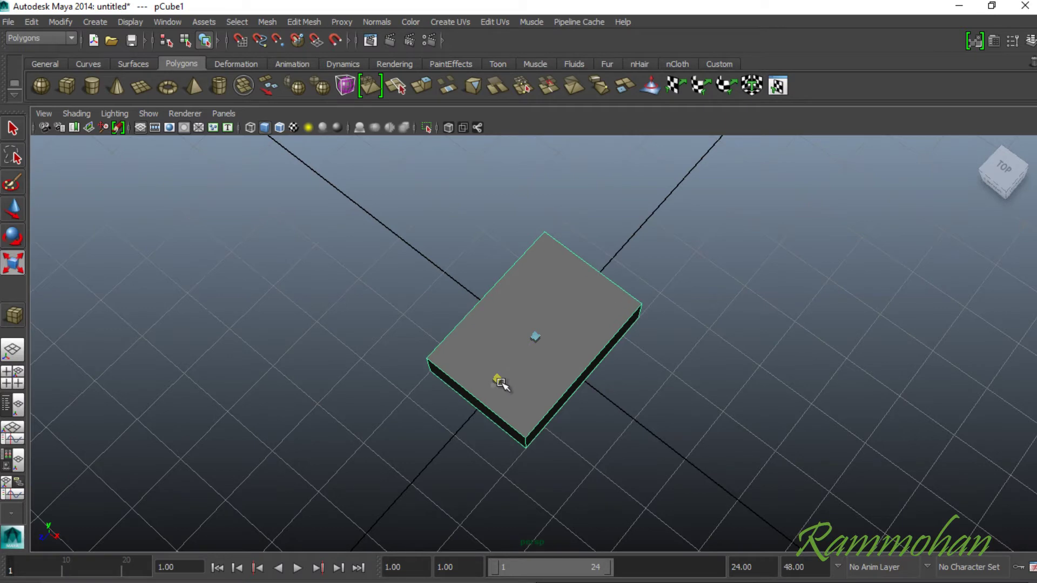
mouse_move(724, 444)
alt+mouse_down()
mouse_move(693, 473)
mouse_move(738, 450)
alt+mouse_up()
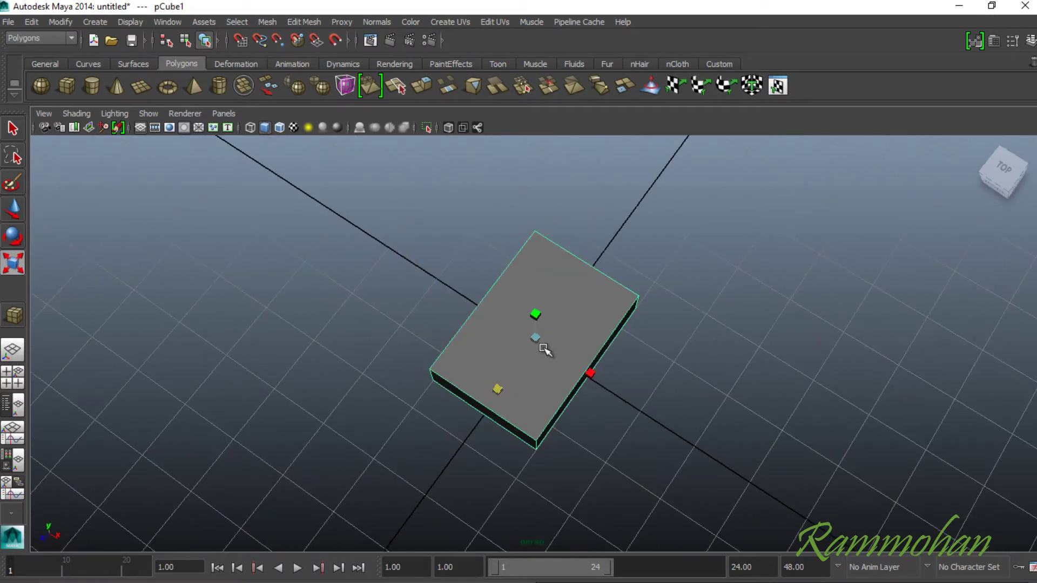
drag(541, 344, 548, 300)
Switch to the saved Persp/UV Texture Editor layout and open the lambert1 material's attributes from the Hypershade
click(224, 113)
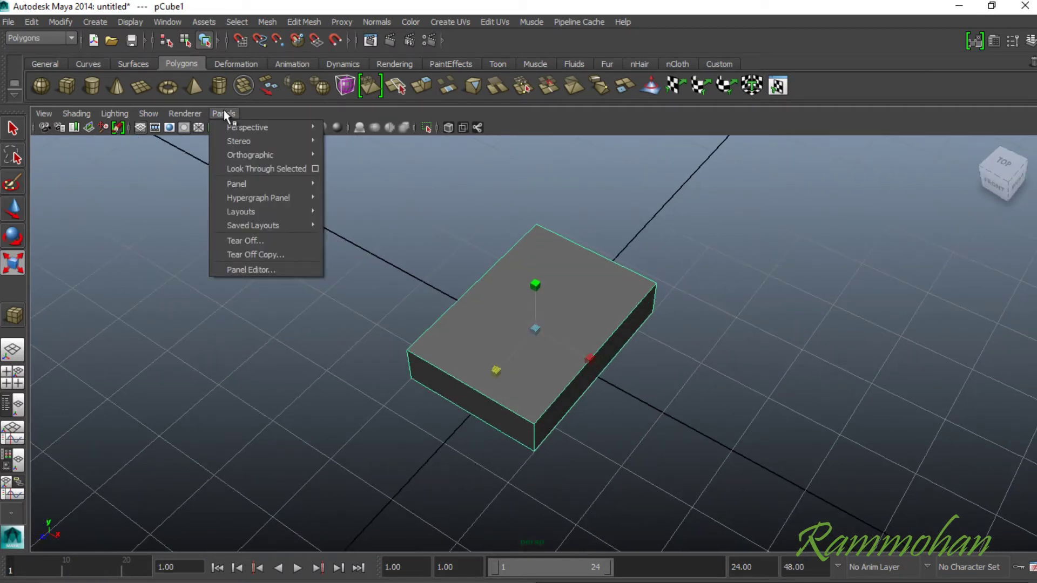
mouse_move(271, 227)
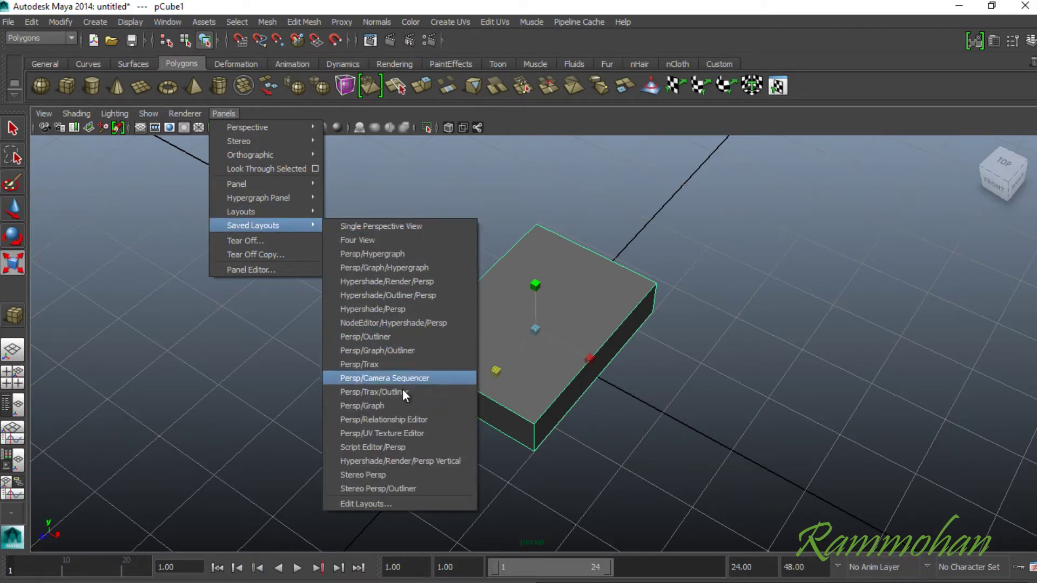
click(419, 433)
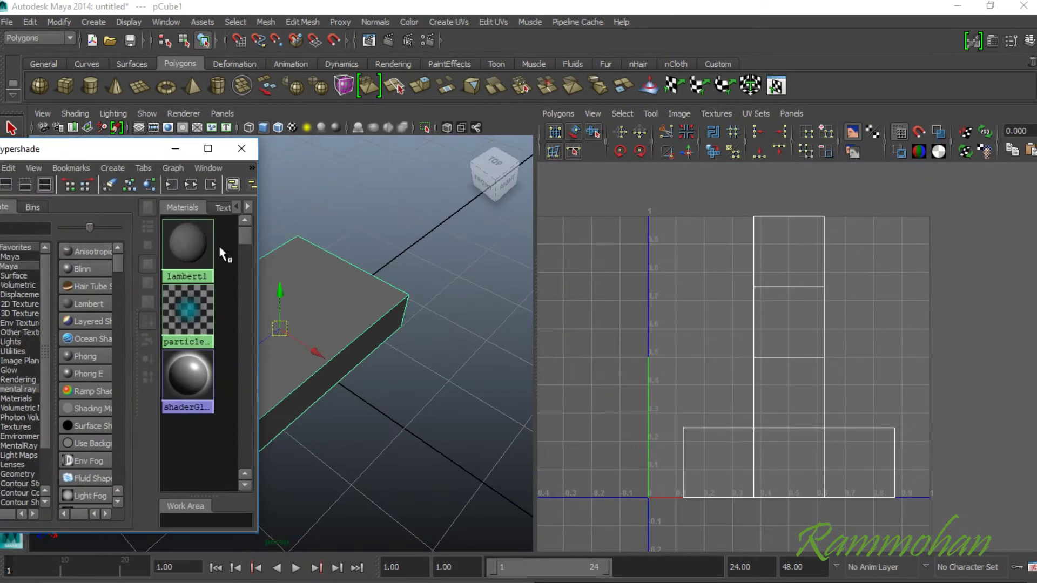
double_click(205, 227)
click(242, 149)
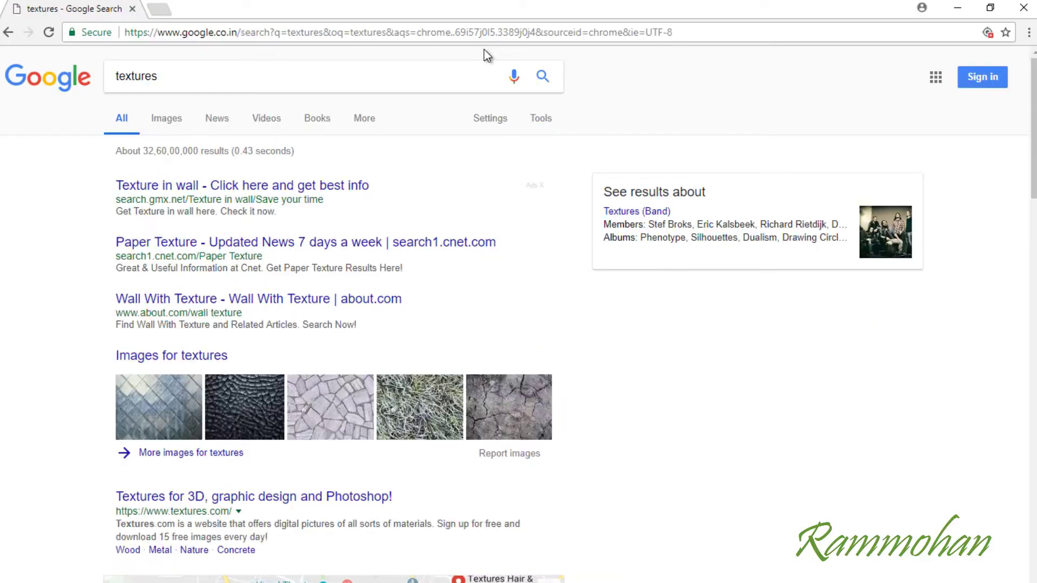
Switch to Chrome and search Google Images for "checker map"
click(246, 32)
text(checker map)
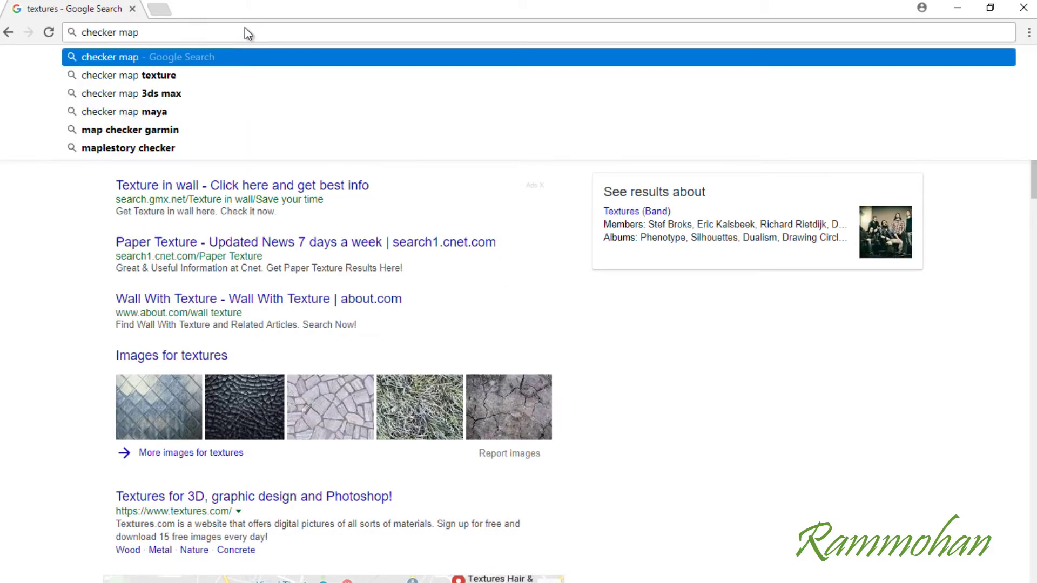
key(Return)
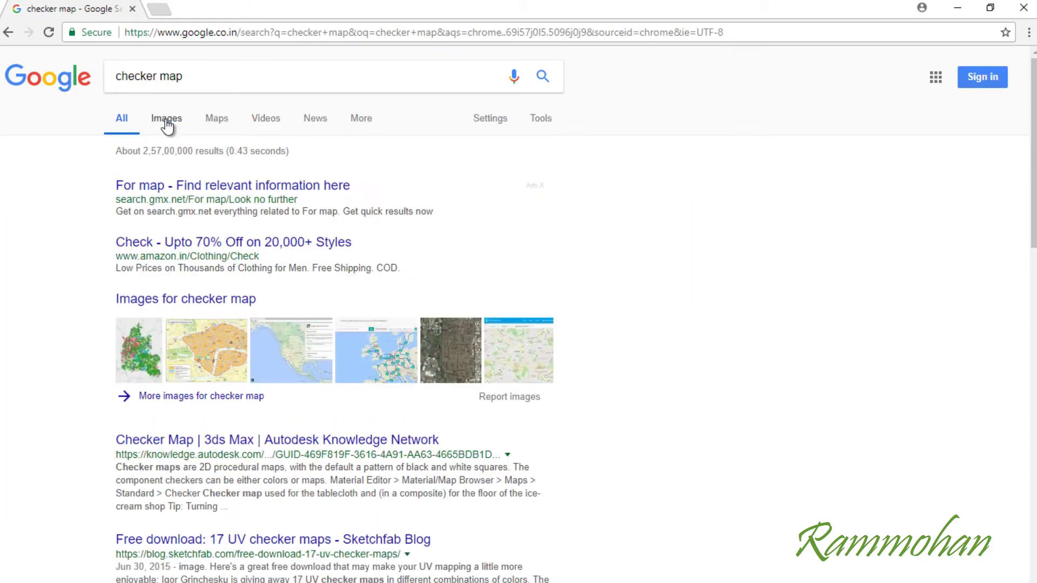
click(167, 120)
Browse the image results and preview the colored, numbered Uv Checker Map picture, then close the preview
scroll(506, 319, down, 3)
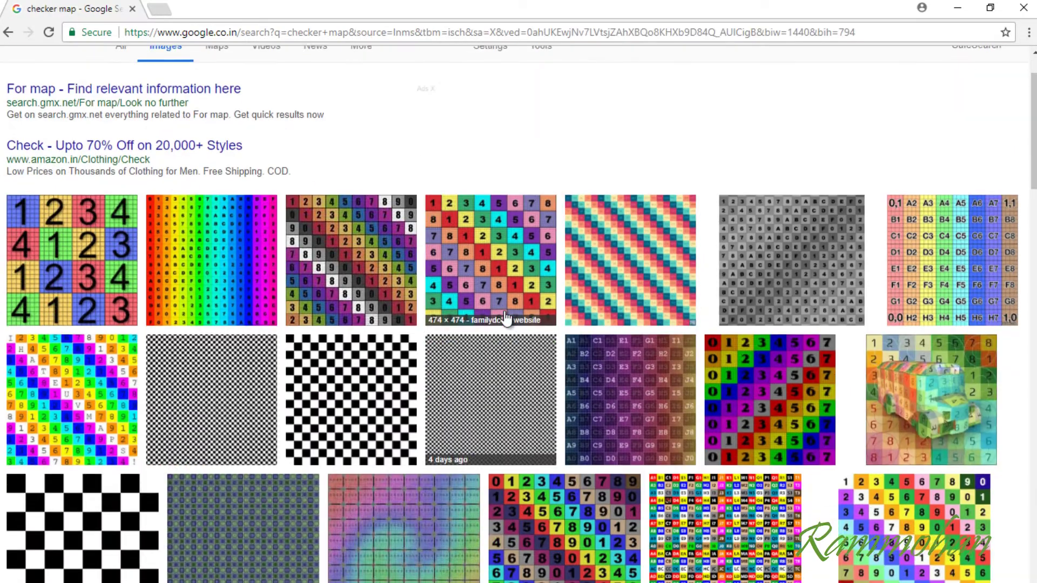
scroll(506, 319, down, 3)
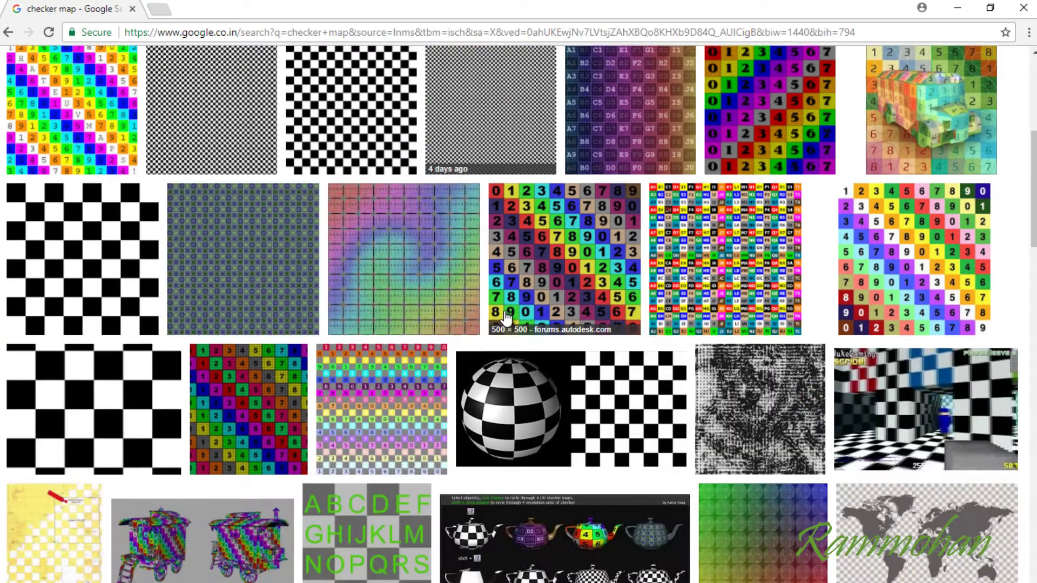
scroll(506, 319, up, 2)
click(345, 101)
click(505, 116)
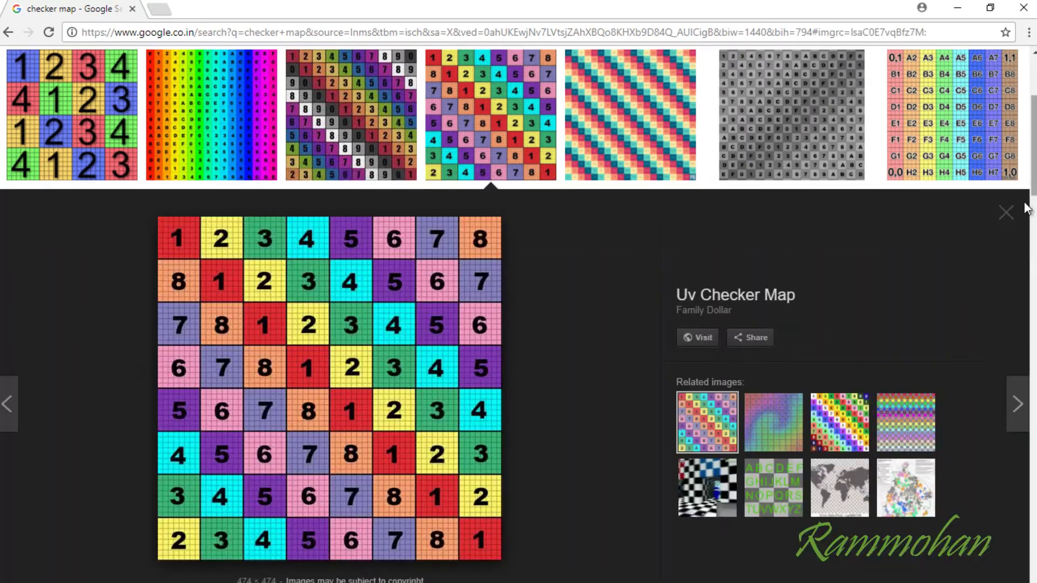
click(1007, 212)
Filter the checker map image results to the Large size
scroll(545, 129, up, 3)
click(541, 120)
click(128, 144)
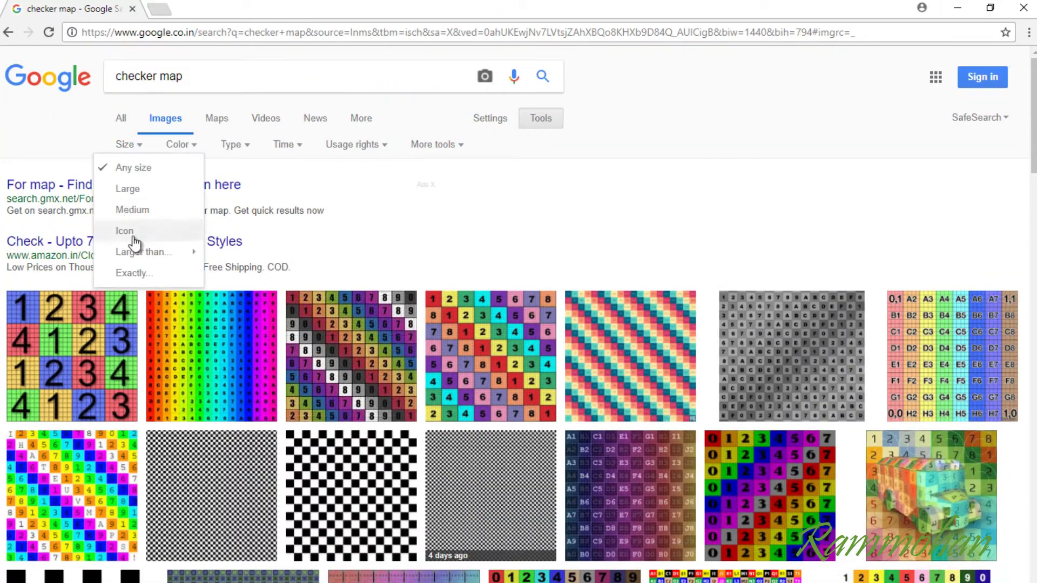
click(131, 190)
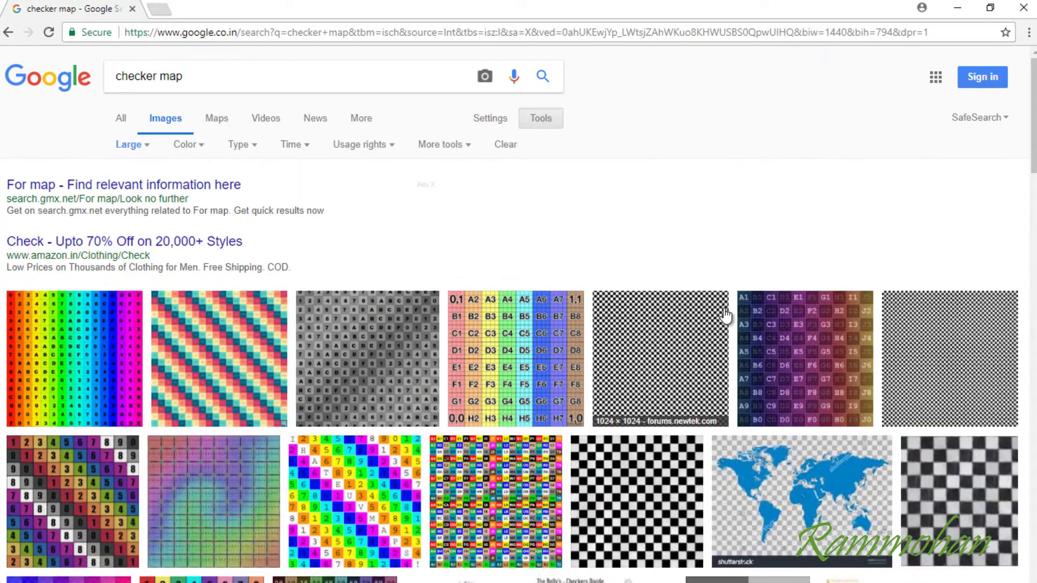
Preview the multicolored numbered 1024 × 1024 checker map from Endless Gamers Community and start saving the image
scroll(725, 315, down, 5)
click(88, 254)
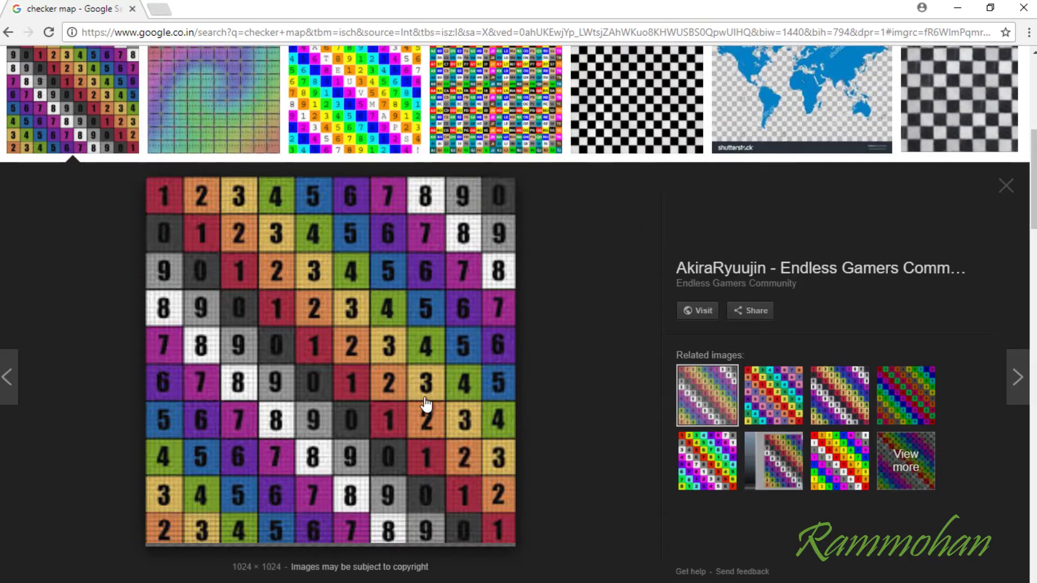
right_click(375, 263)
click(428, 400)
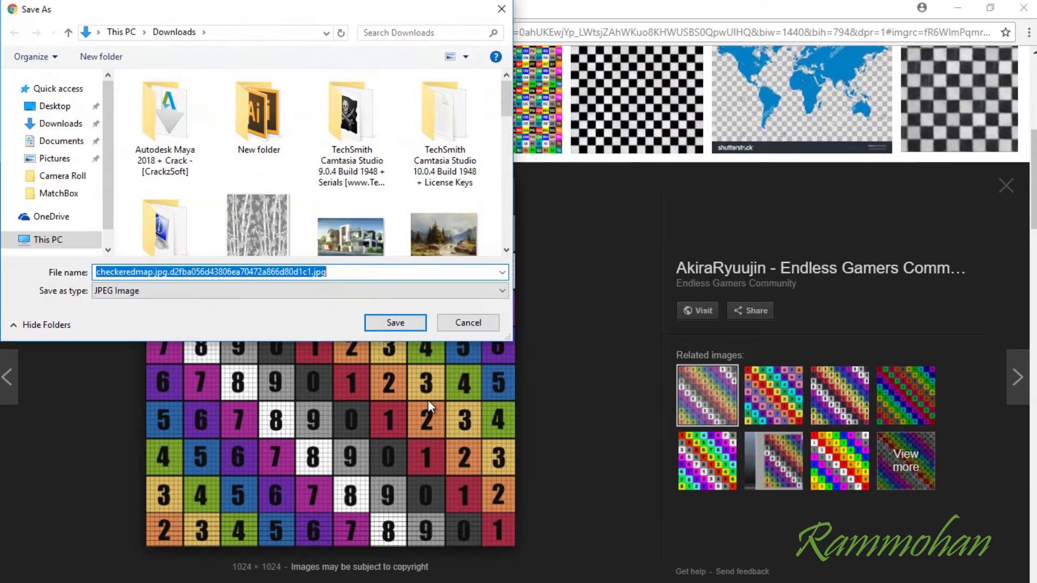
Choose the MatchBox folder inside E:\Youtube as the save location for the image
click(79, 241)
scroll(260, 238, down, 3)
double_click(261, 239)
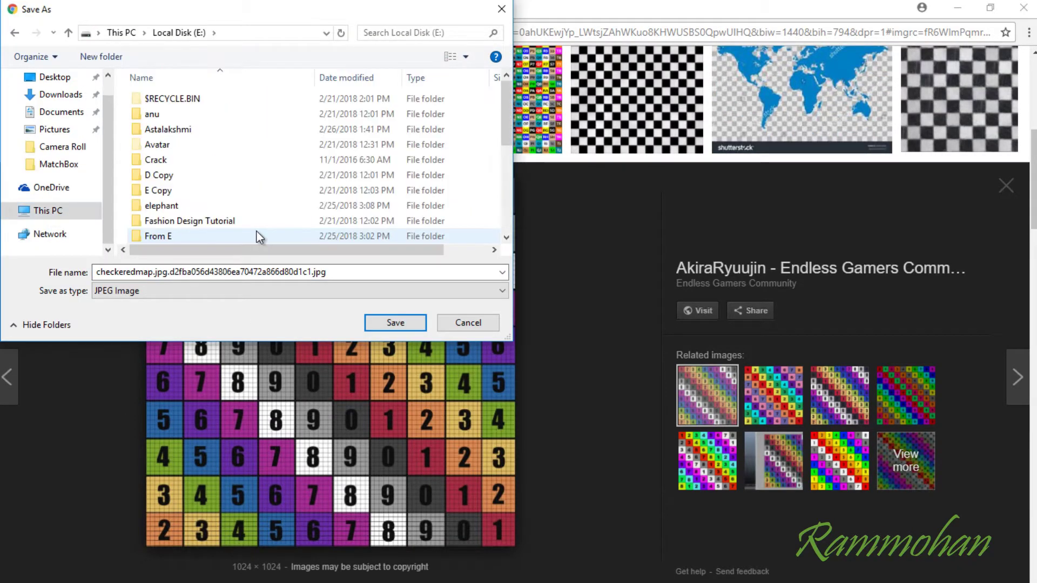
scroll(254, 233, down, 5)
double_click(253, 235)
double_click(170, 130)
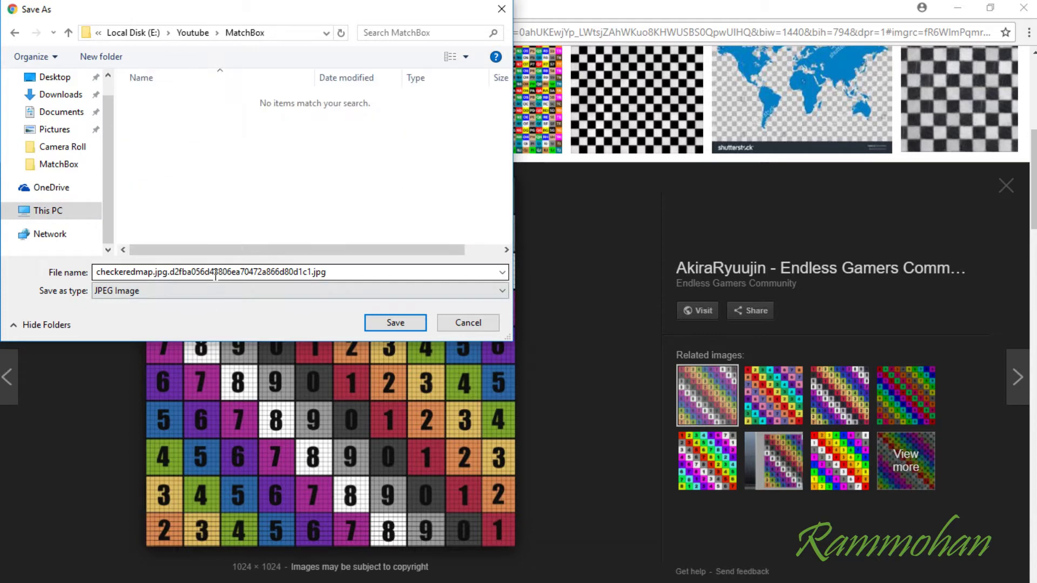
Shorten the file name to checkeredmap and save the picture as a JPEG image
click(404, 275)
key(BackSpace)
key(BackSpace)
key(BackSpace)
key(BackSpace)
key(BackSpace)
key(BackSpace)
key(BackSpace)
key(BackSpace)
key(BackSpace)
key(BackSpace)
key(BackSpace)
key(BackSpace)
key(BackSpace)
key(BackSpace)
key(BackSpace)
key(BackSpace)
key(BackSpace)
key(BackSpace)
key(BackSpace)
key(BackSpace)
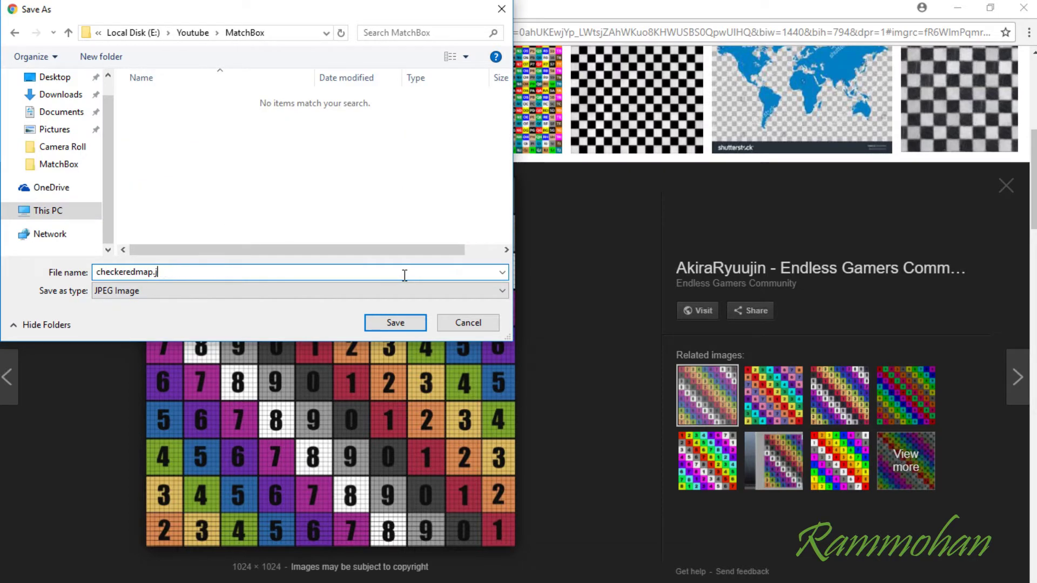
click(406, 324)
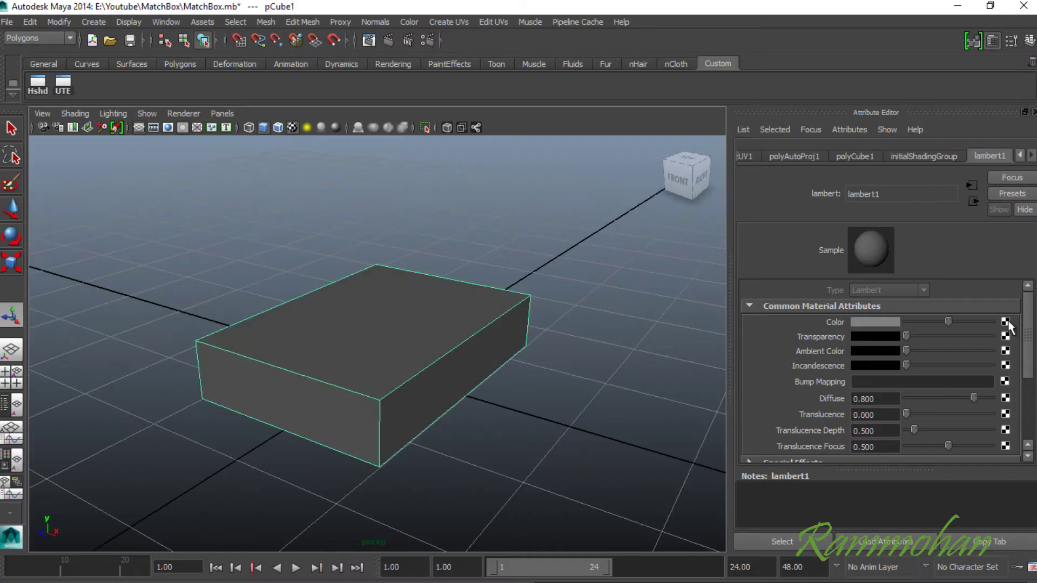
Back in Maya, connect a File texture to lambert1's Color and load checkeredmap.jpg from E:\Youtube\MatchBox
click(1006, 323)
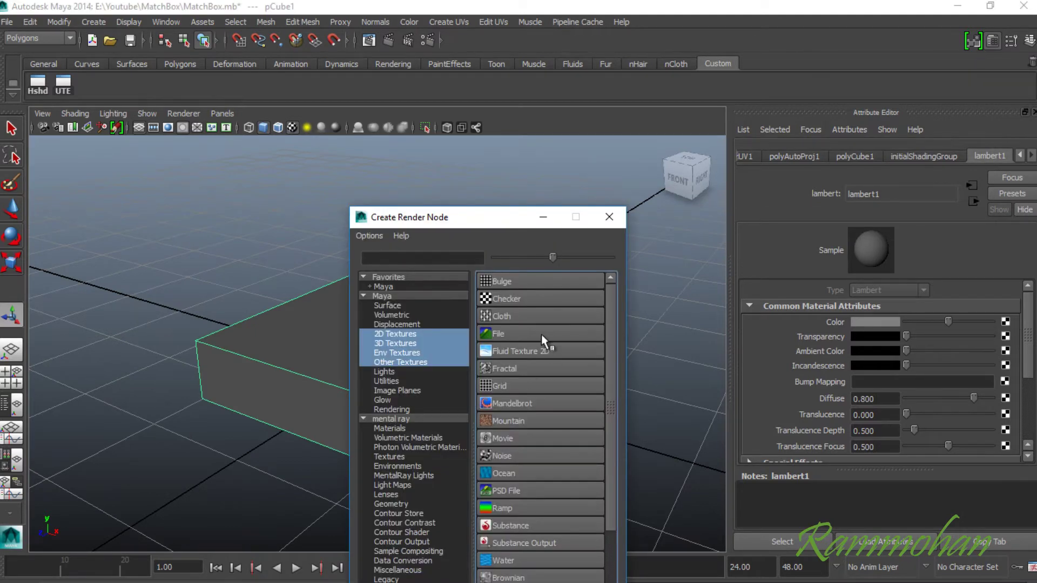
click(541, 335)
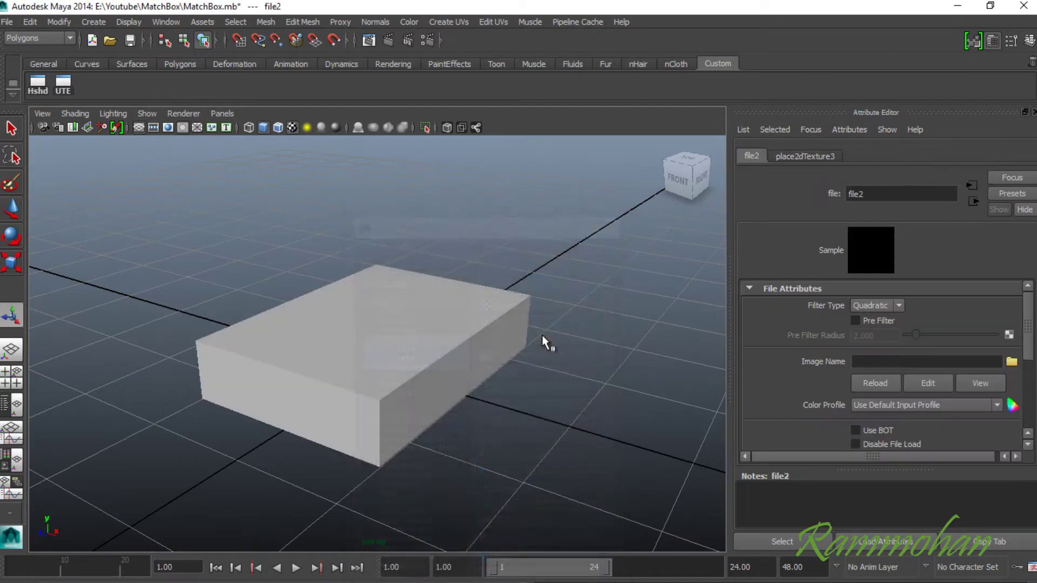
click(1012, 362)
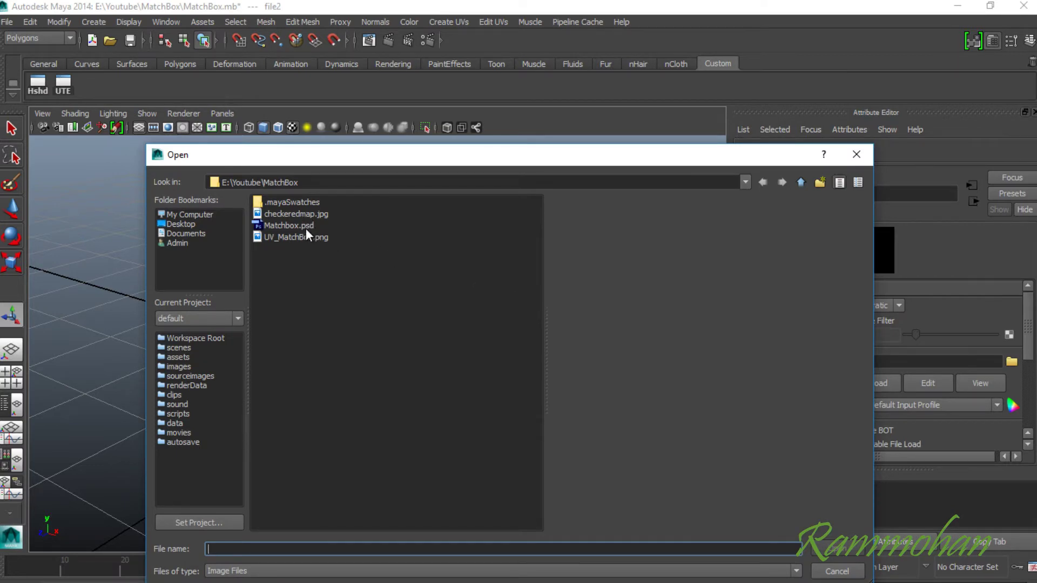
double_click(301, 214)
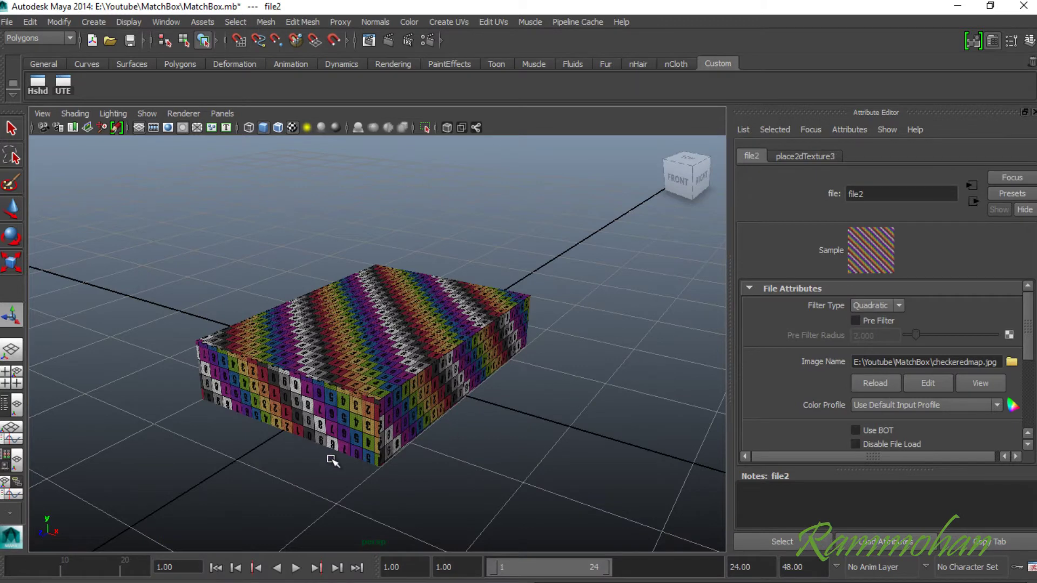
Select all faces of the textured box and apply Automatic Mapping to create new UVs
scroll(423, 419, down, 3)
scroll(450, 417, down, 1)
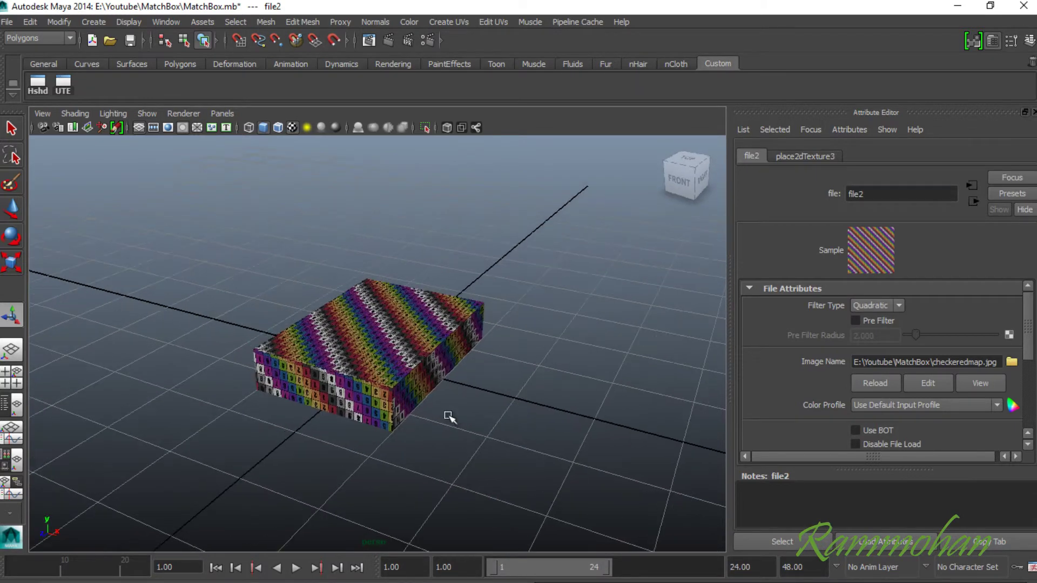
scroll(493, 419, up, 4)
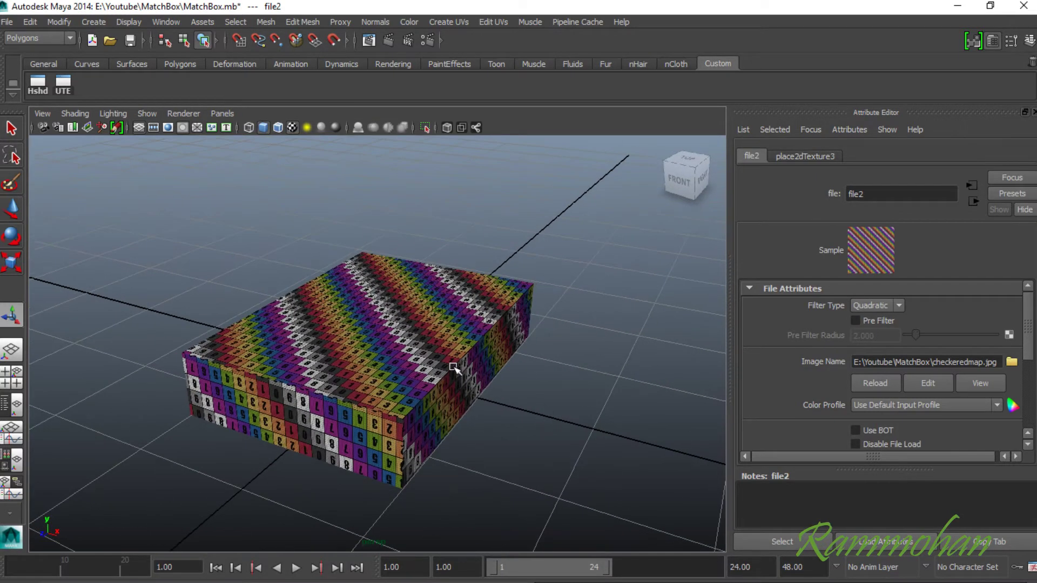
click(453, 366)
alt+drag(453, 366, 553, 439)
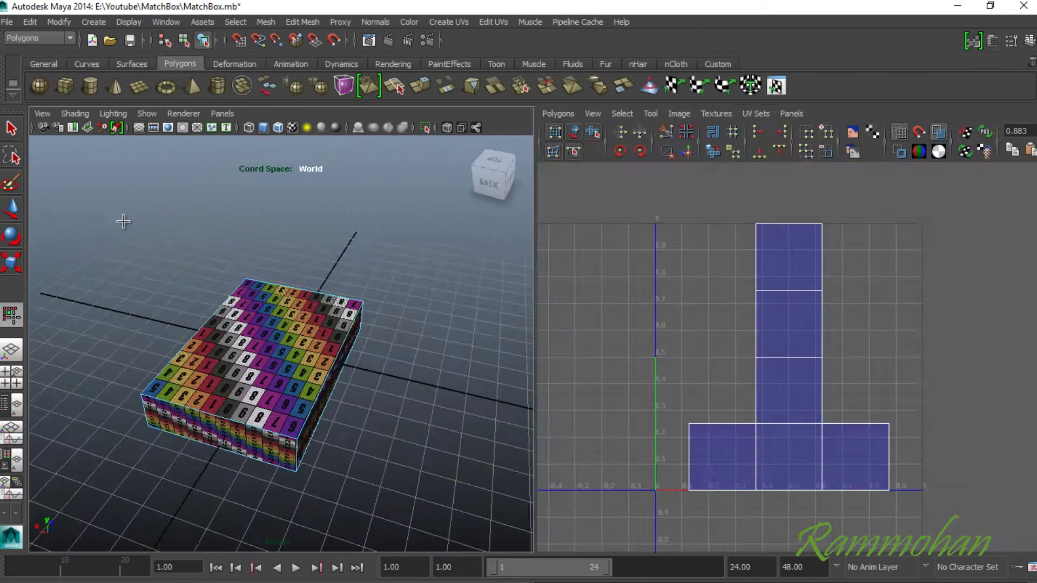
drag(125, 222, 496, 540)
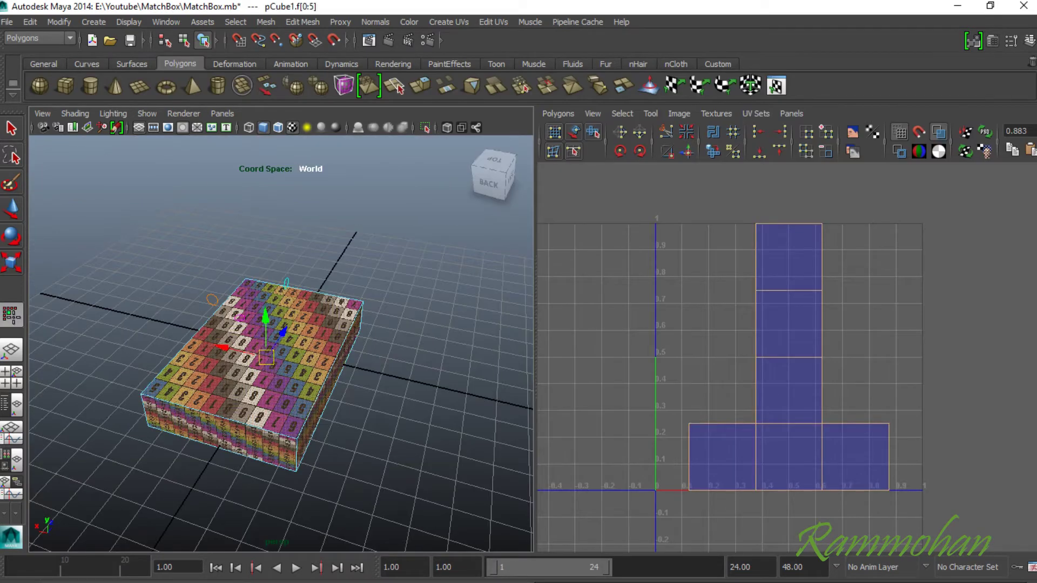
click(448, 22)
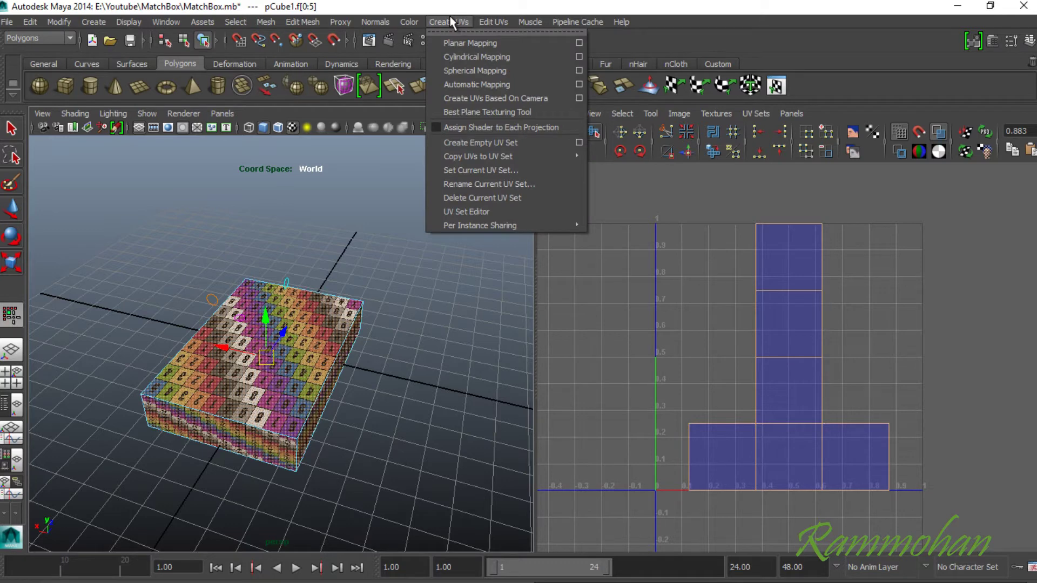
click(509, 84)
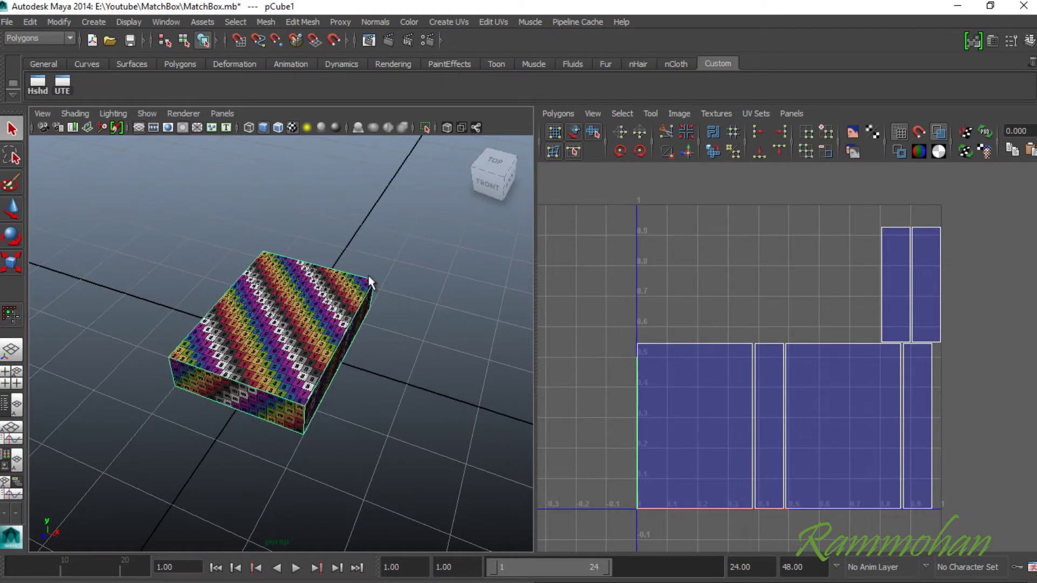
Inspect the checker pattern on the box from the top, left and back views
click(499, 163)
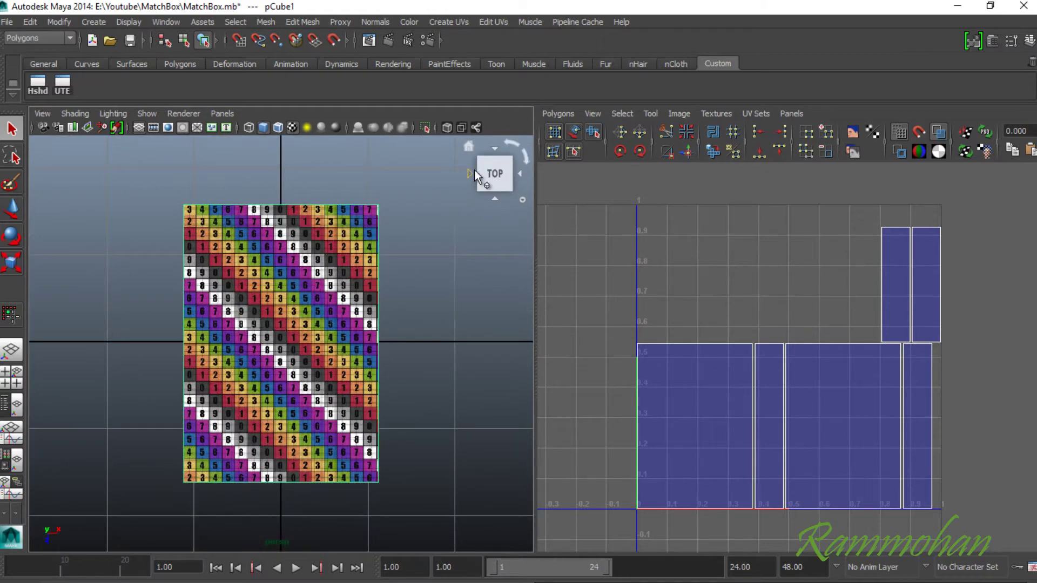
click(470, 173)
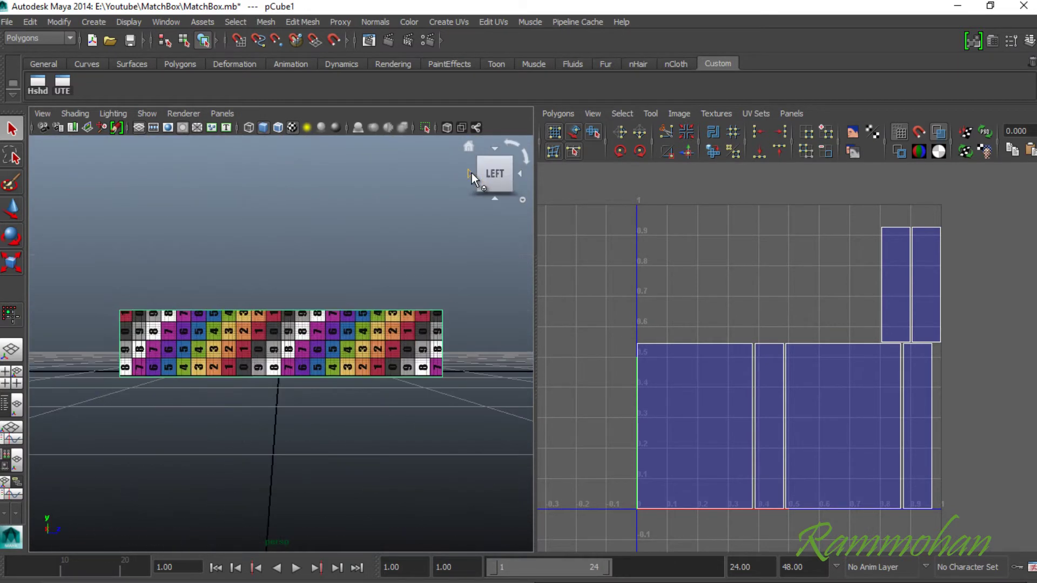
click(472, 174)
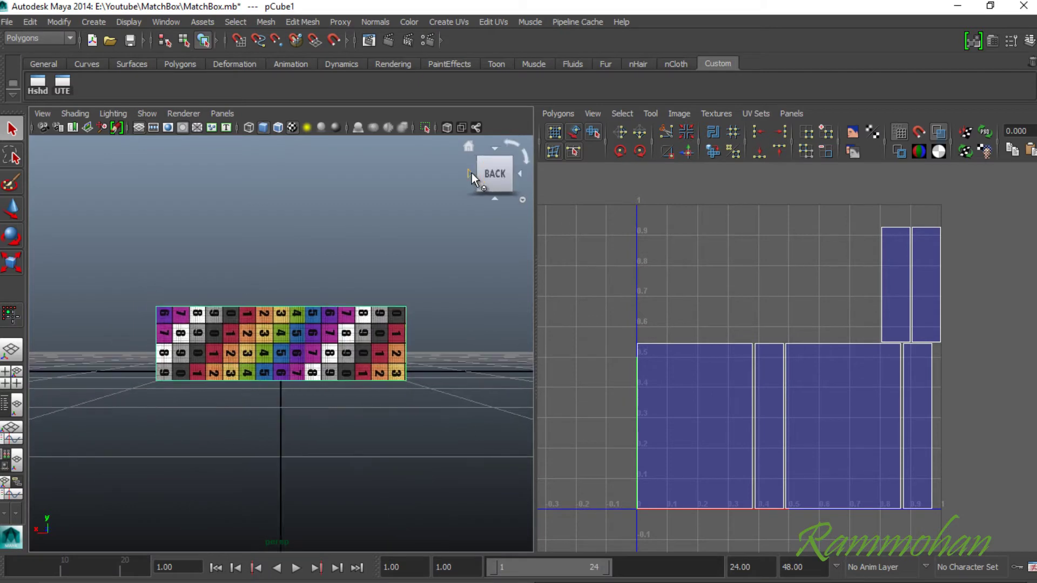
Inspect the checker pattern on the box from the right, bottom and perspective views
click(471, 172)
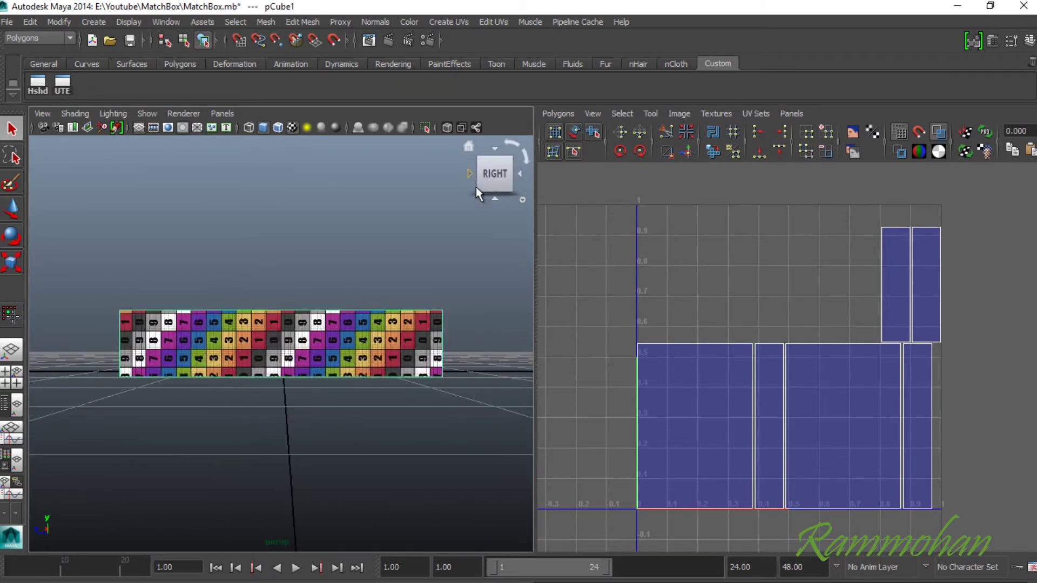
click(496, 197)
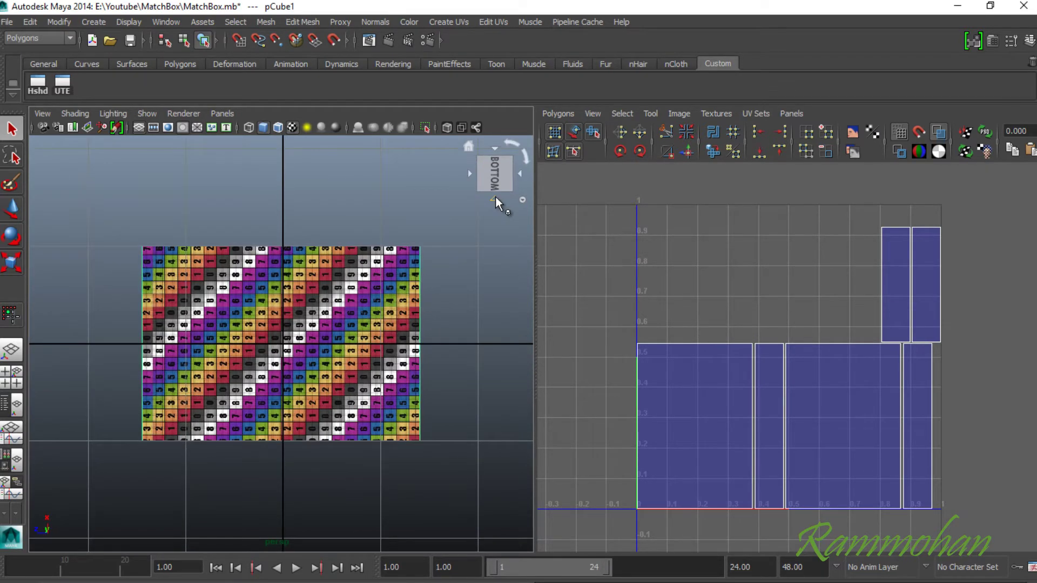
click(494, 200)
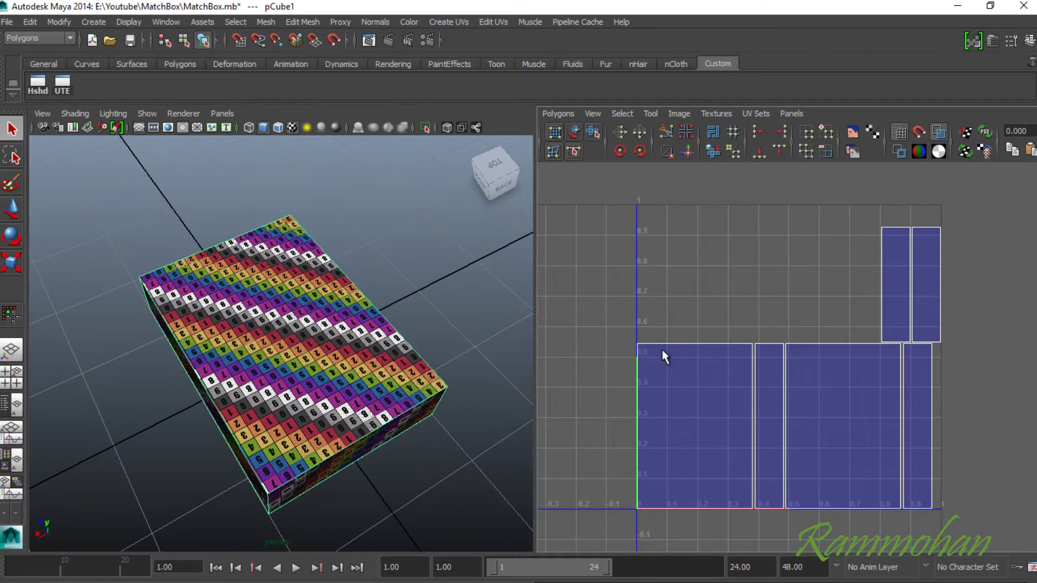
alt+drag(432, 465, 424, 489)
Select the first large UV shell and move it up into the upper-left corner of the 0–1 UV space
right_drag(678, 368, 731, 367)
drag(655, 326, 626, 358)
ctrl+right_drag(682, 280, 730, 269)
key(w)
click(701, 299)
drag(694, 428, 694, 289)
key(ctrl+z)
Move the long narrow UV shell between the two large ones out of the way, outside the 0–1 space's left edge
drag(772, 491, 742, 523)
ctrl+right_drag(804, 451, 848, 449)
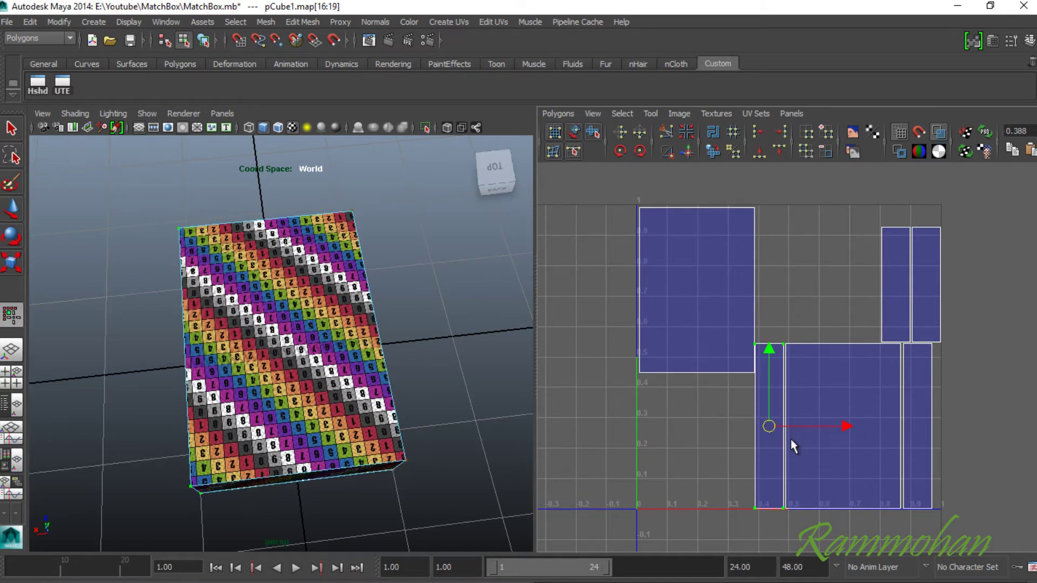
drag(766, 425, 772, 290)
click(920, 498)
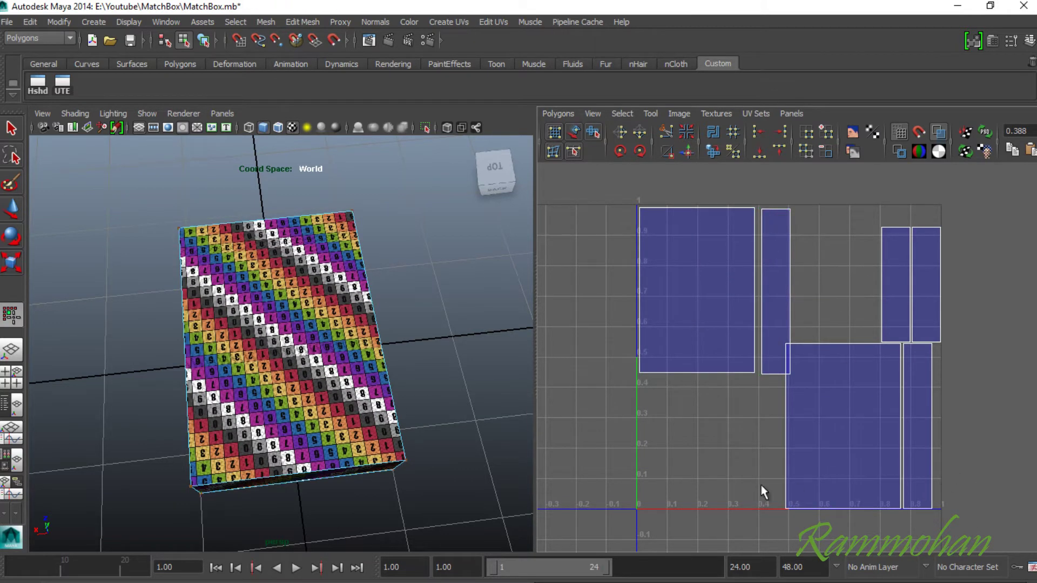
drag(762, 486, 799, 522)
ctrl+right_drag(809, 453, 853, 452)
mouse_move(839, 419)
mouse_down()
mouse_move(816, 284)
mouse_move(838, 417)
mouse_up()
drag(746, 359, 775, 390)
ctrl+right_drag(825, 347, 870, 344)
drag(776, 295, 617, 511)
Select the second large UV shell and place it beside the first one along the top of the UV space
drag(765, 324, 800, 358)
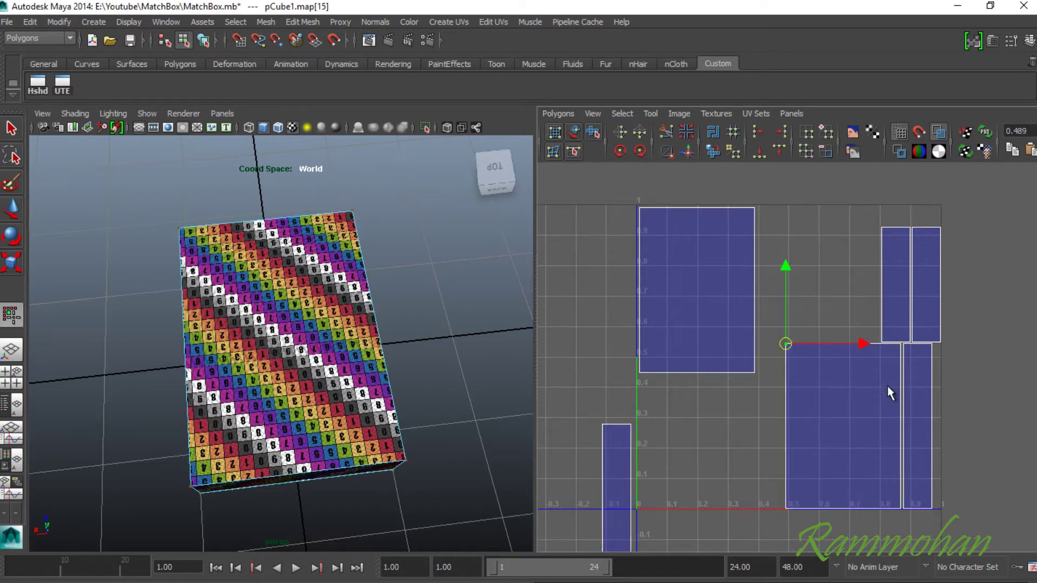
ctrl+right_drag(881, 377, 924, 376)
drag(845, 427, 819, 293)
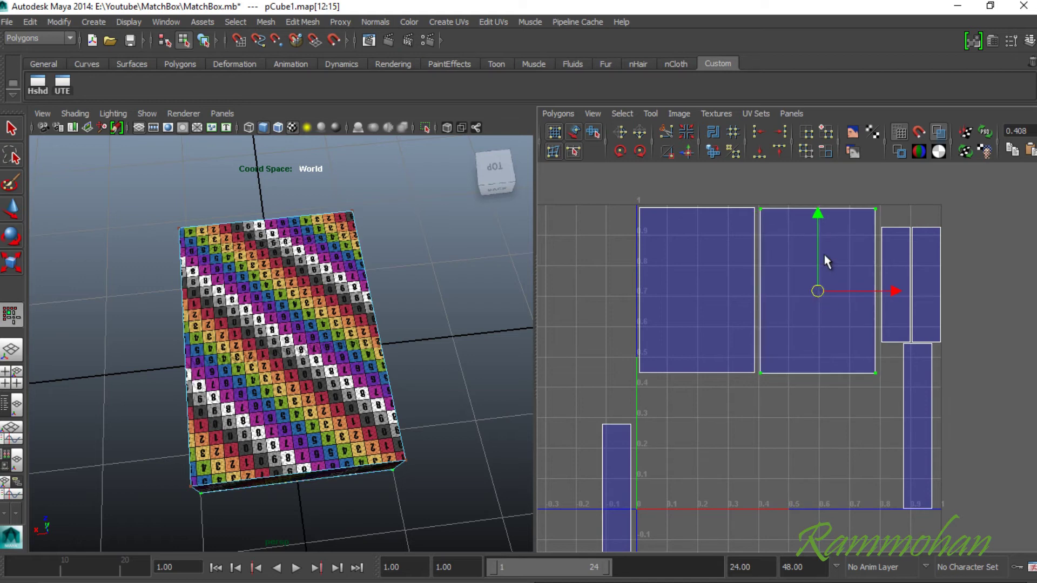
Bring the set-aside narrow UV shell back, rotate it to horizontal and place it directly beneath the first large shell
alt+drag(335, 410, 330, 325)
click(625, 509)
drag(589, 411, 650, 443)
ctrl+right_drag(650, 442, 736, 424)
alt+drag(313, 475, 270, 476)
drag(616, 506, 723, 400)
click(640, 152)
click(640, 152)
drag(724, 314, 724, 311)
Rotate the other long narrow UV shell to horizontal and place it beneath the first long strip
drag(943, 486, 891, 521)
ctrl+right_drag(933, 400, 991, 387)
click(639, 152)
click(639, 152)
drag(911, 430, 724, 430)
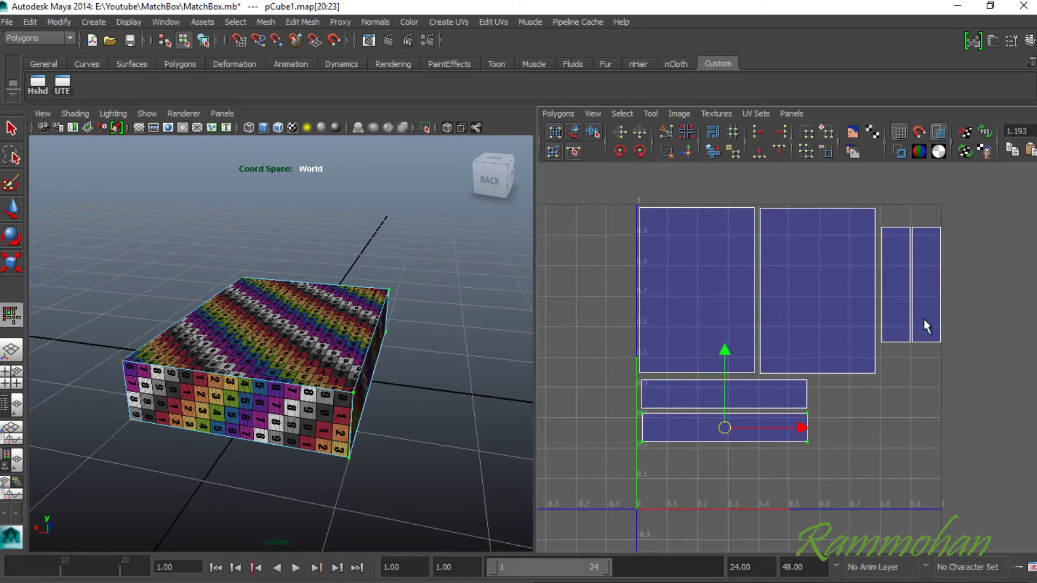
Rotate the two short UV shells together to horizontal and place them beneath the long strips
right_drag(926, 319, 983, 298)
drag(911, 285, 851, 460)
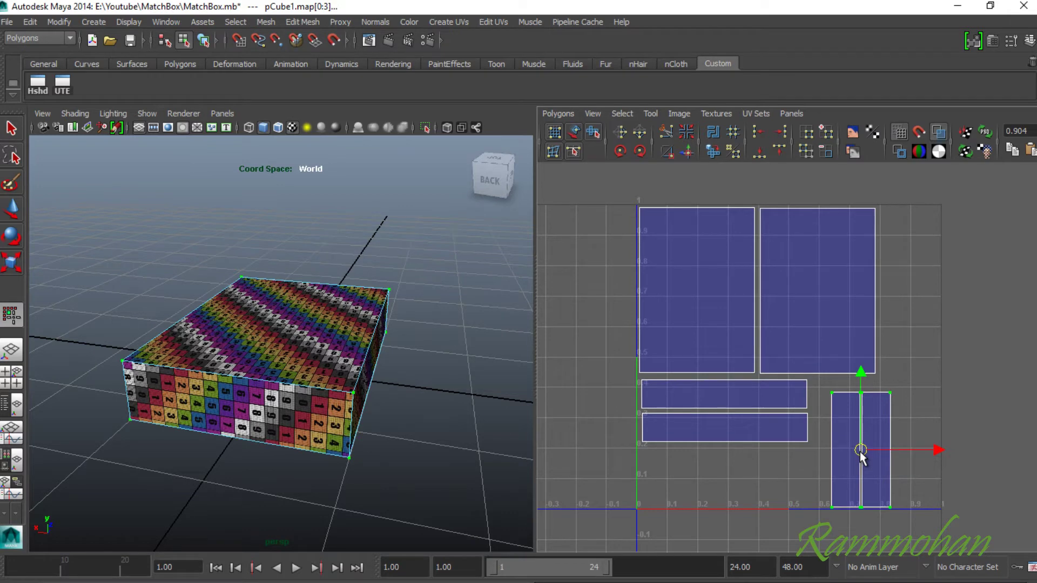
click(640, 152)
click(639, 152)
drag(869, 419, 700, 481)
drag(699, 401, 699, 399)
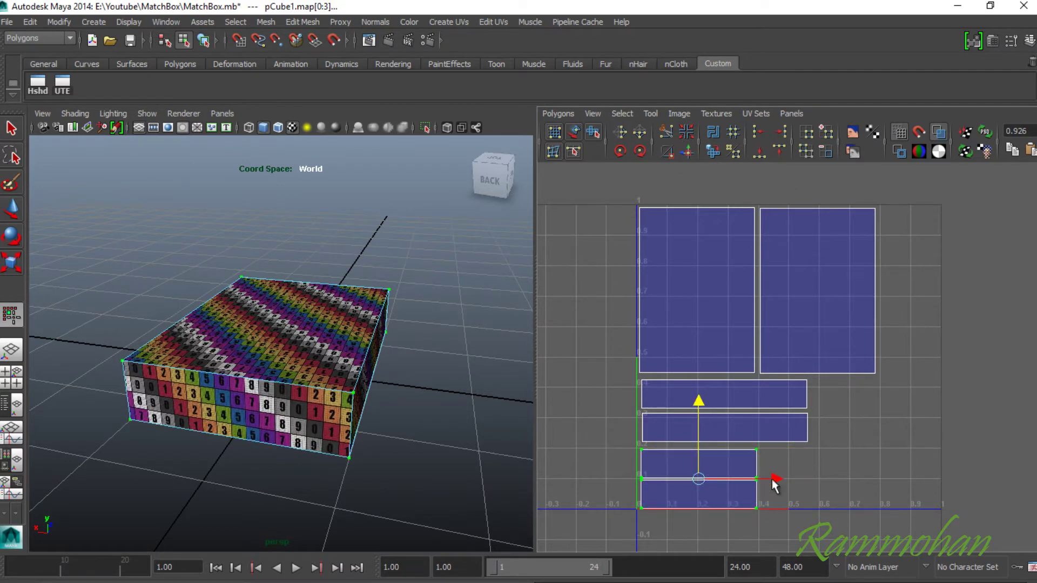
drag(773, 478, 777, 480)
Move the lower short UV shell up beside the other short one so both sit in one row
click(759, 508)
ctrl+right_drag(815, 376, 858, 355)
drag(701, 493, 818, 464)
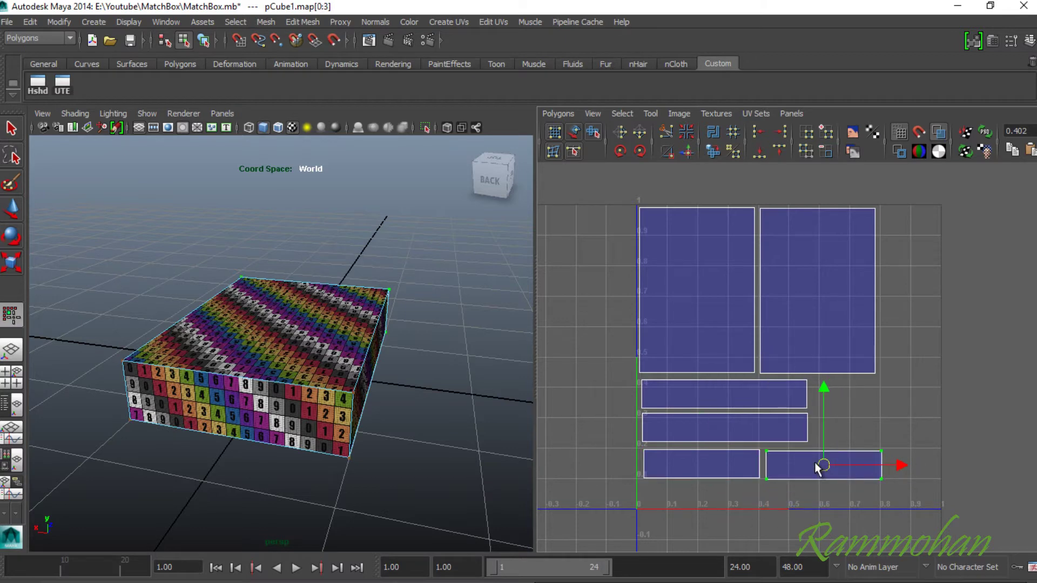
Select all UV shells, scale them up slightly and reposition them to fill more of the 0–1 UV space
click(606, 202)
drag(606, 202, 914, 502)
key(r)
key(ctrl+z)
mouse_move(763, 346)
mouse_down()
mouse_move(779, 360)
mouse_move(766, 355)
mouse_up()
key(e)
key(w)
key(r)
key(w)
Adjust the spacing of the long strips and the row of short UV shells beneath the large shells
scroll(775, 359, up, 2)
drag(589, 404, 870, 494)
drag(720, 381, 711, 377)
drag(590, 492, 944, 522)
ctrl+right_drag(940, 520, 859, 462)
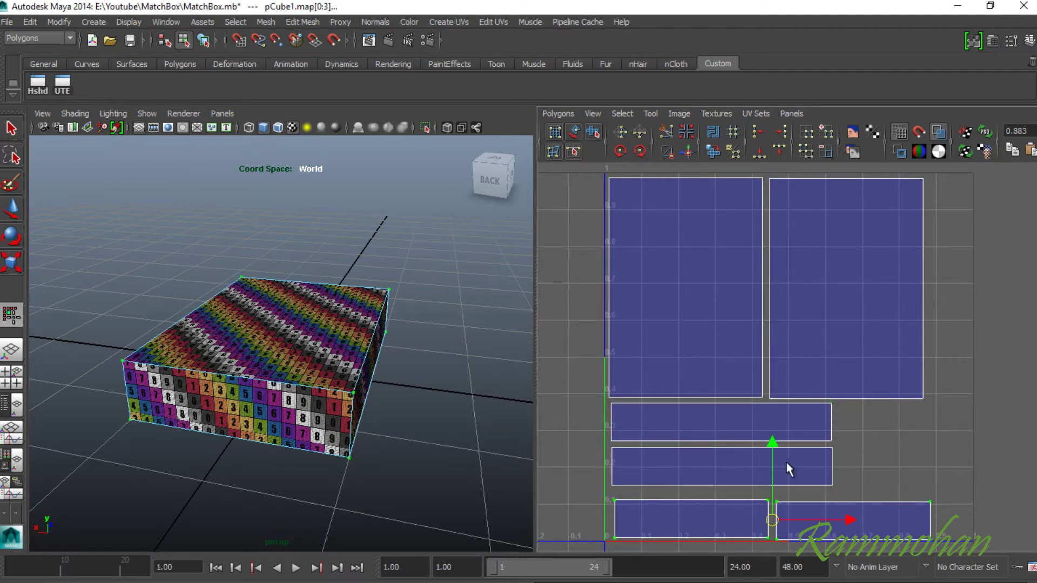
drag(770, 439, 769, 436)
drag(909, 513, 935, 452)
ctrl+right_drag(935, 451, 1005, 428)
drag(852, 517, 915, 417)
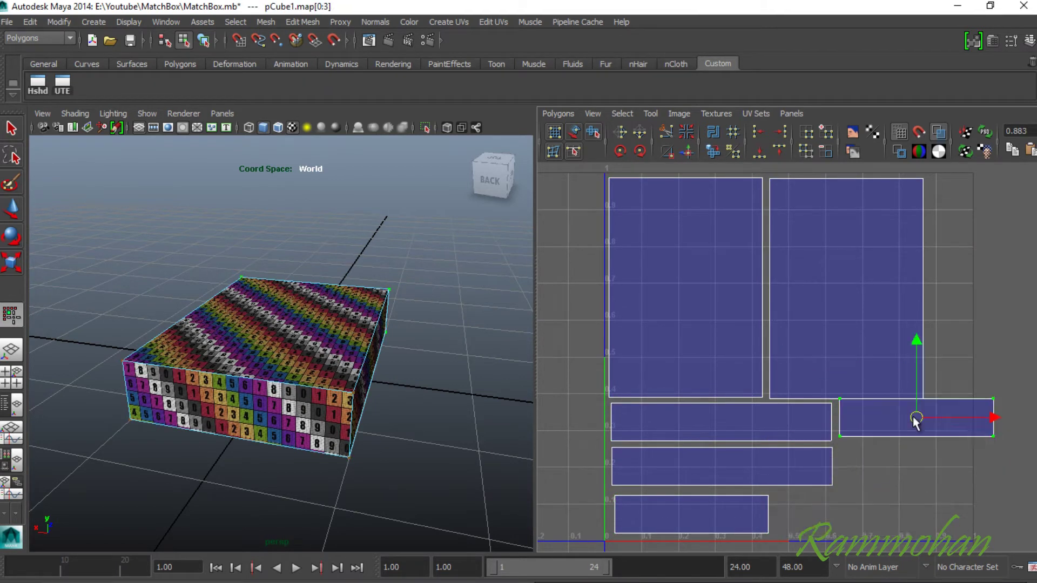
key(ctrl+z)
click(919, 425)
scroll(919, 425, down, 2)
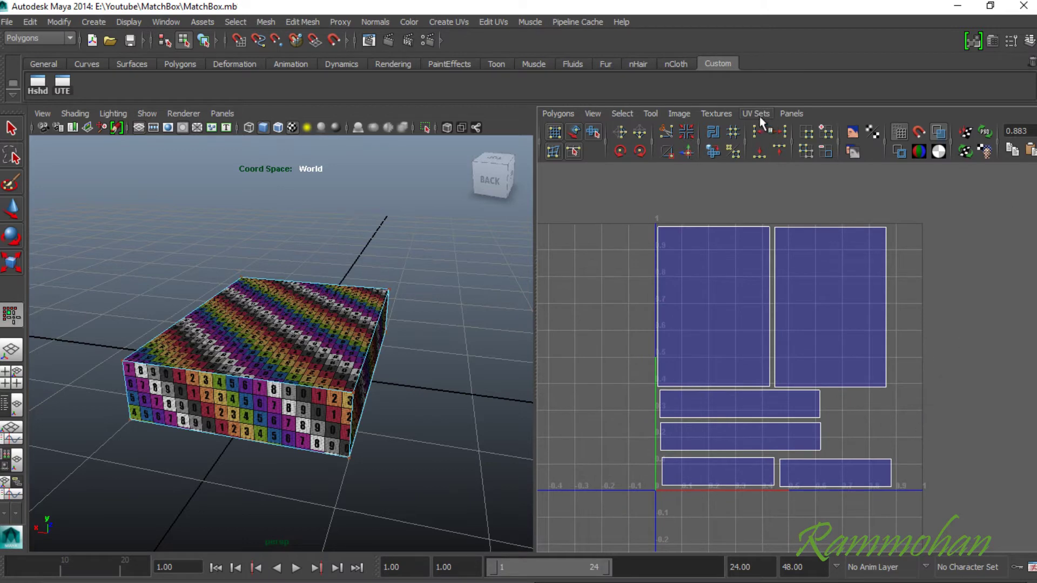
Open UV Snapshot and set the image size to 1024 by 1024 and the format to PNG
click(560, 113)
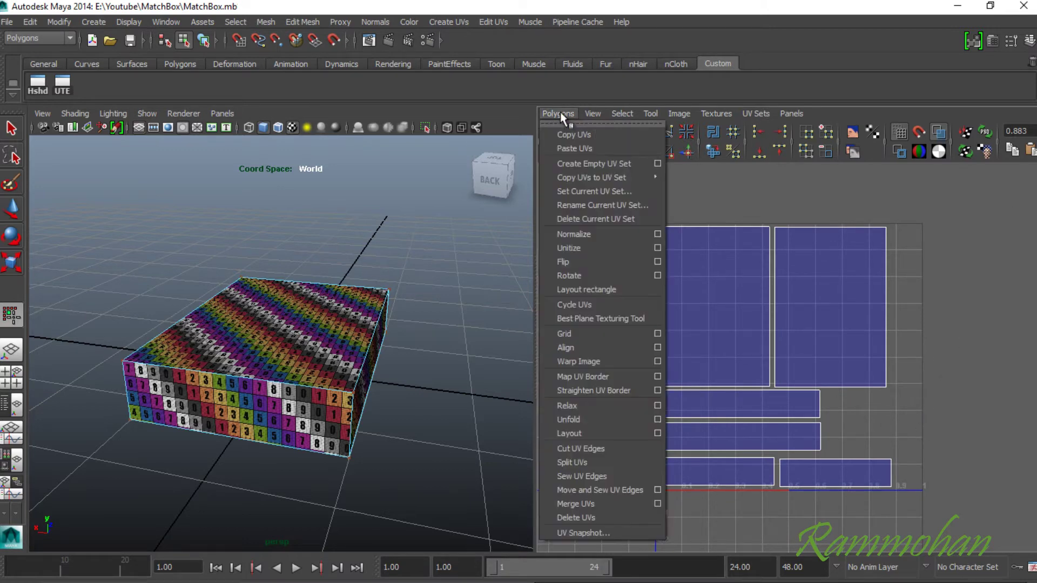
click(592, 531)
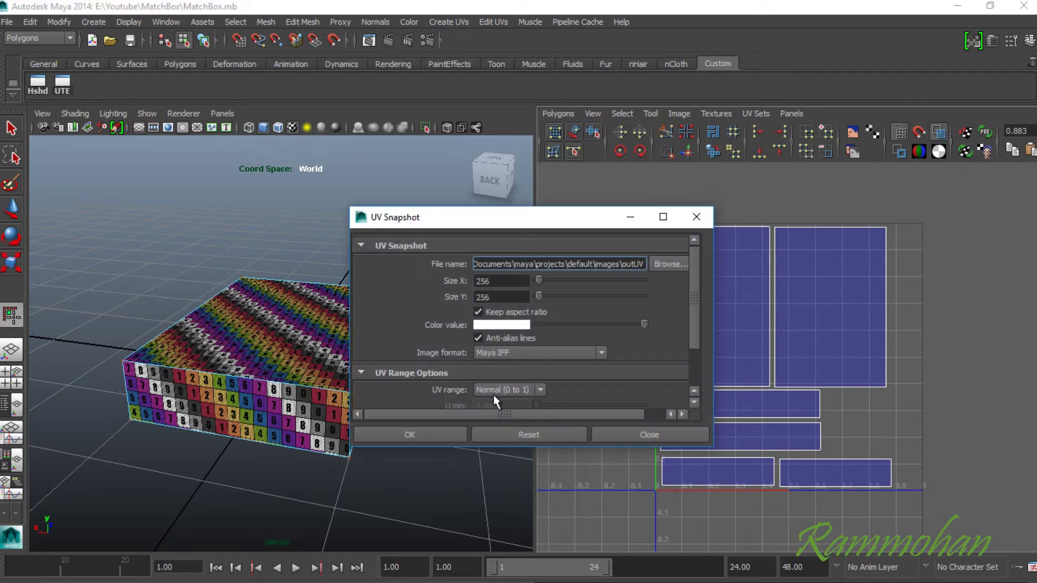
double_click(507, 280)
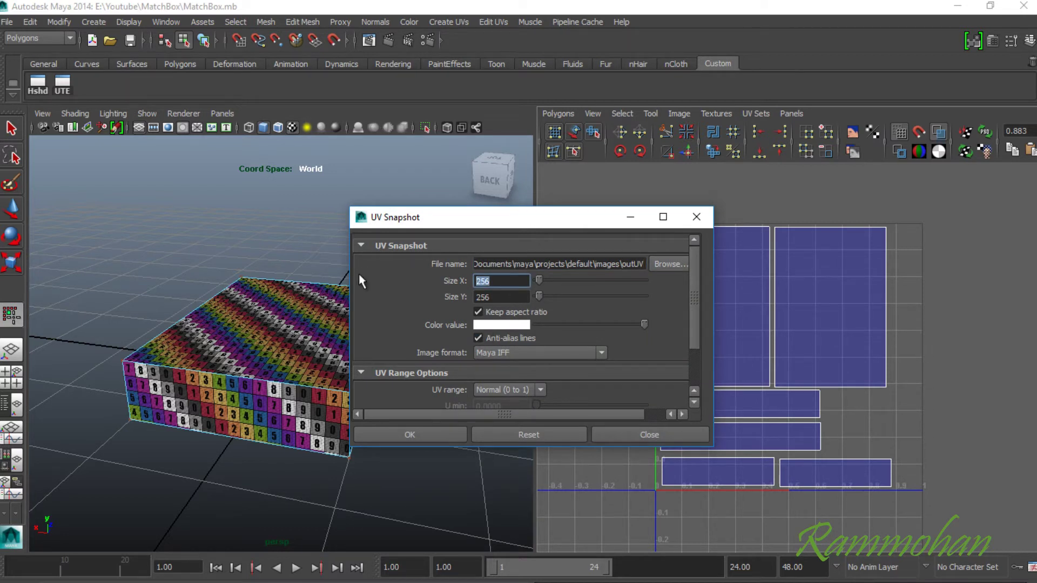
text(1020)
key(BackSpace)
text(4)
key(Tab)
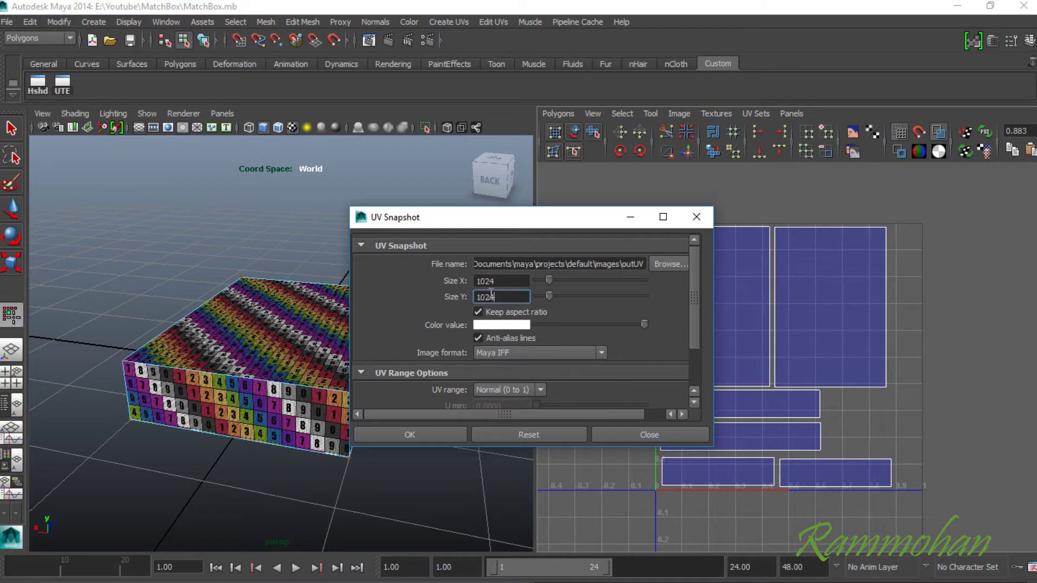
text(1024)
click(596, 354)
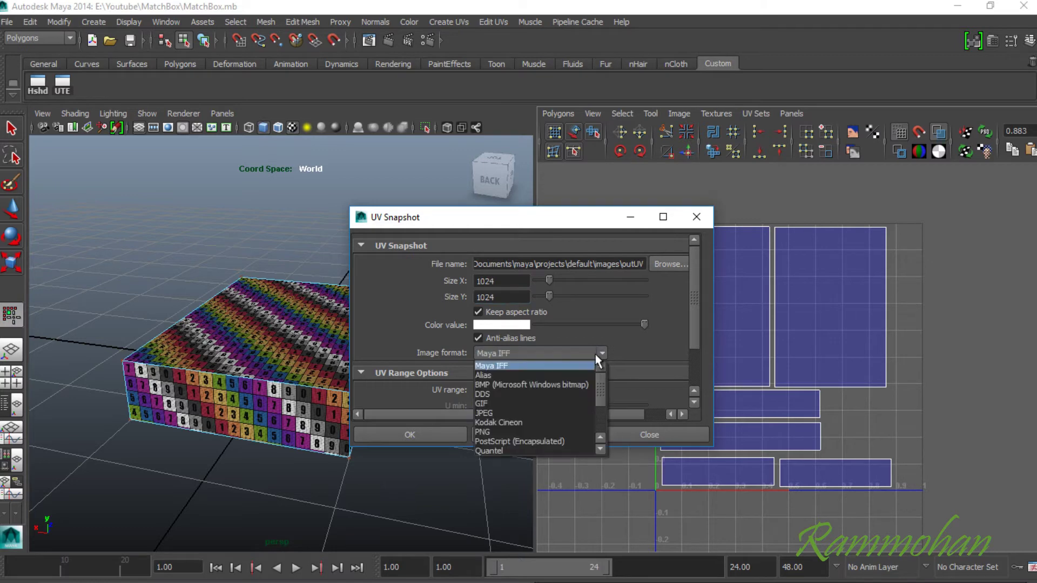
click(524, 433)
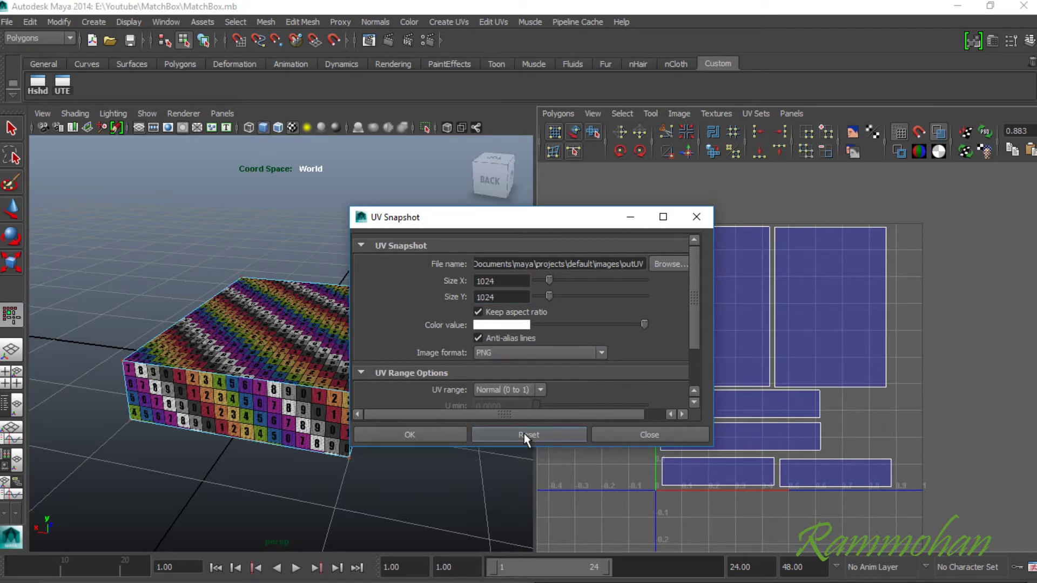
Name the snapshot file UV_MatchBox in E:\Youtube\MatchBox and export it
click(662, 263)
click(183, 215)
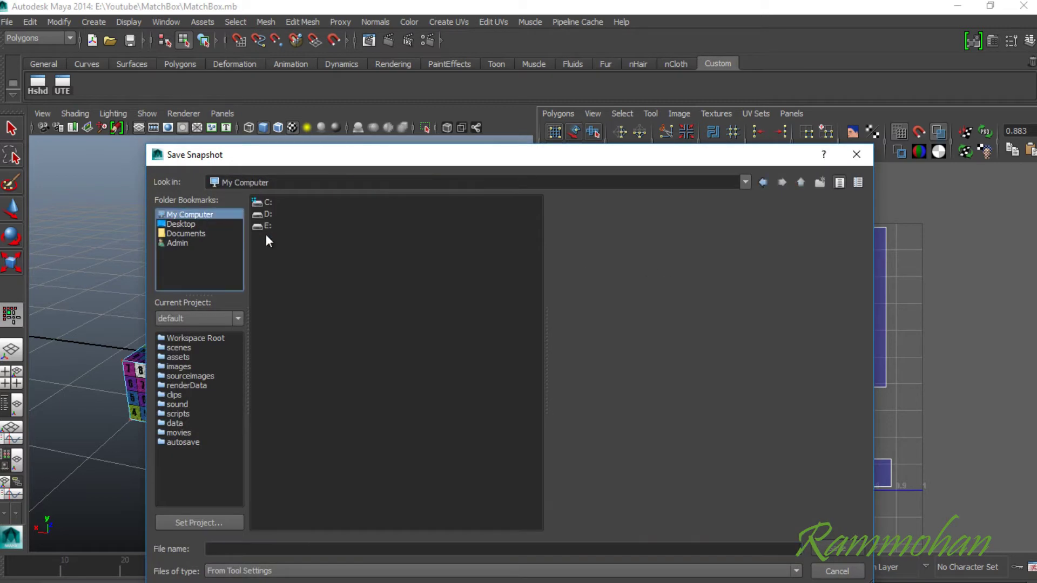
double_click(266, 228)
double_click(267, 410)
double_click(283, 205)
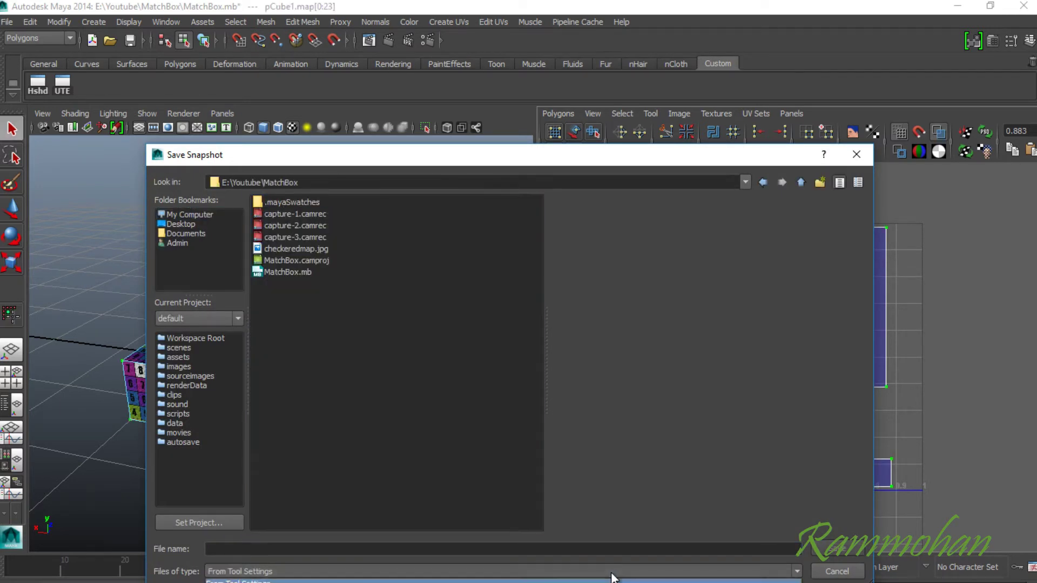
click(256, 543)
text(UV_MatchBox)
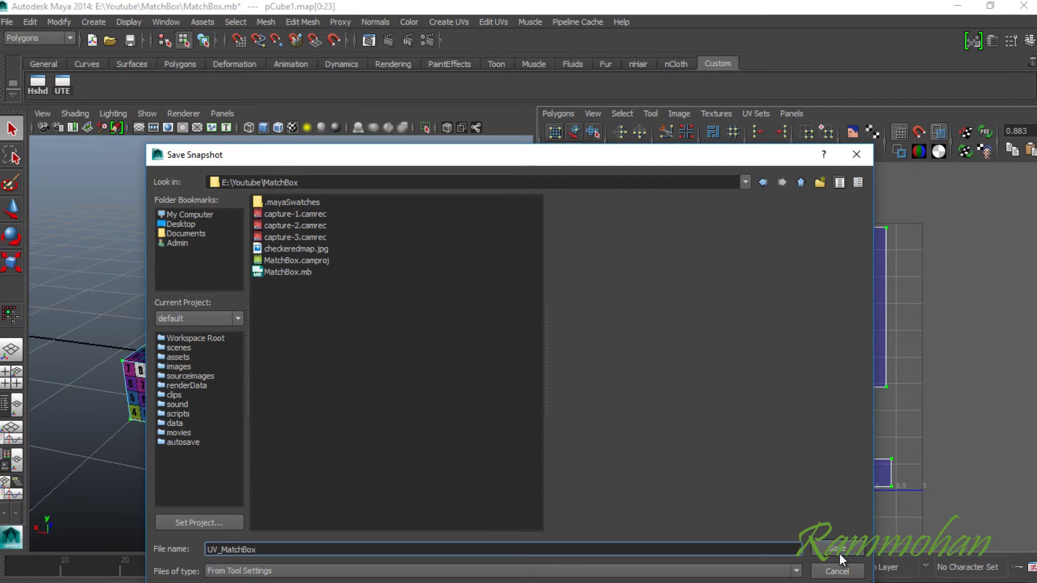
click(836, 549)
click(430, 431)
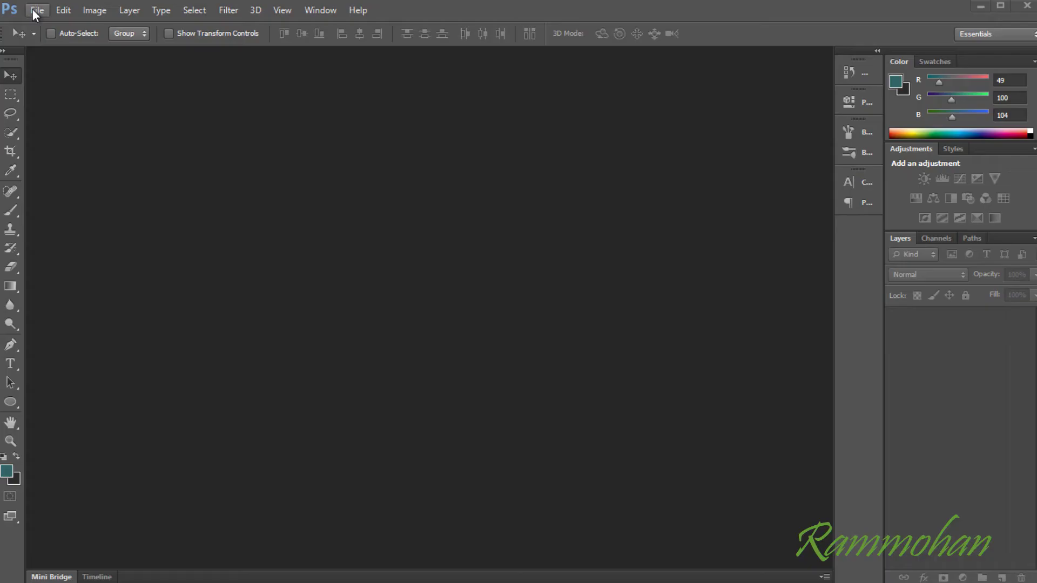
In Photoshop, create a new document named MatchBox, 1024 by 1024 pixels, 72 pixels/inch, RGB Color with a white background
click(37, 10)
click(54, 27)
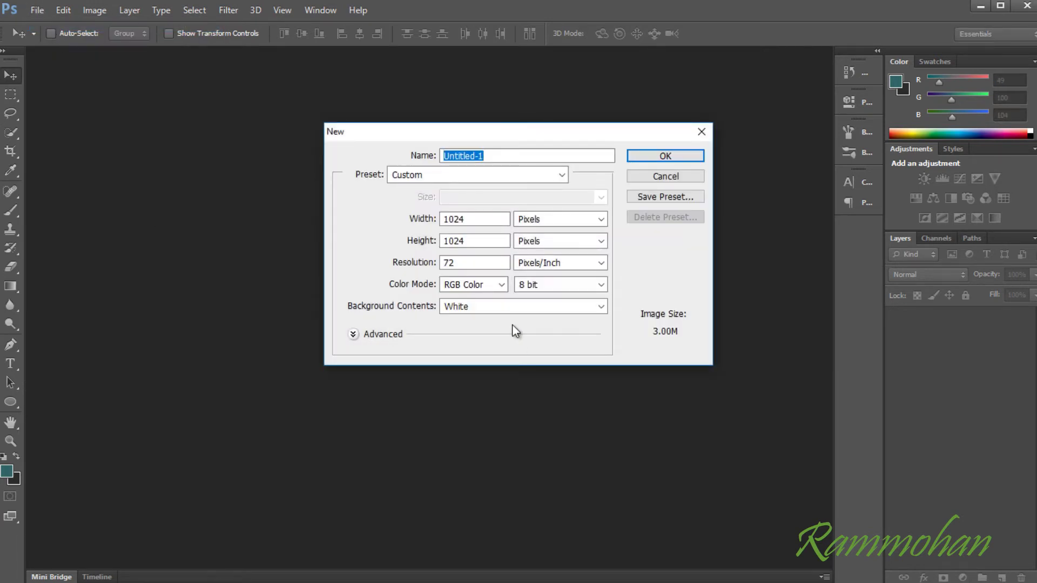
click(481, 219)
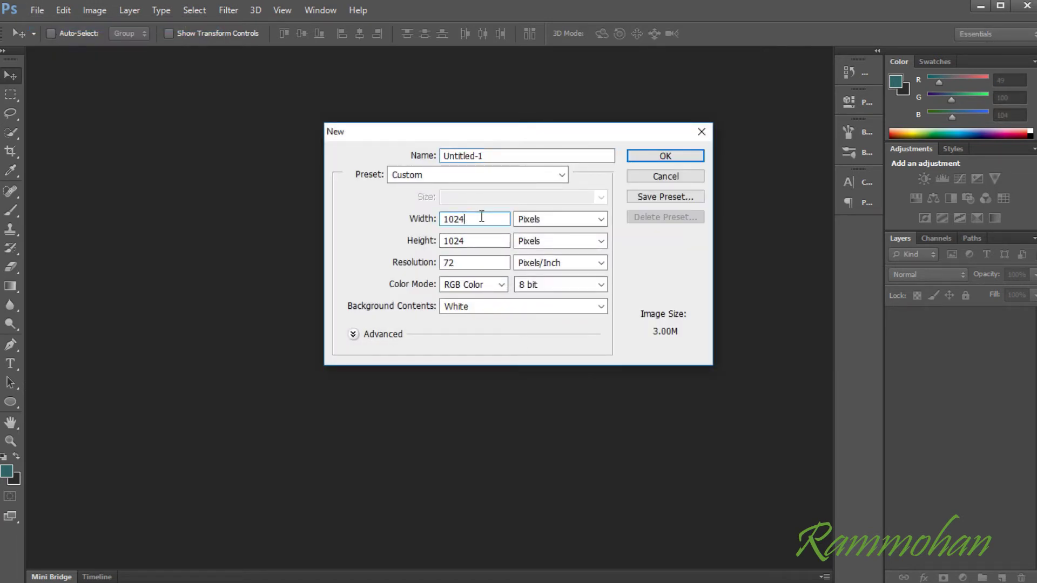
key(ctrl+a)
double_click(475, 240)
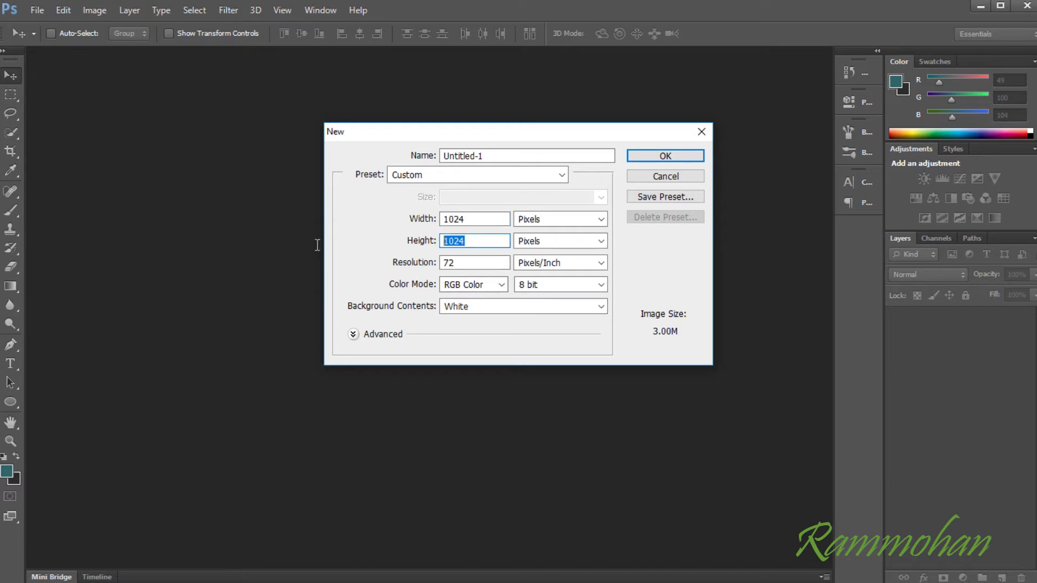
key(Tab)
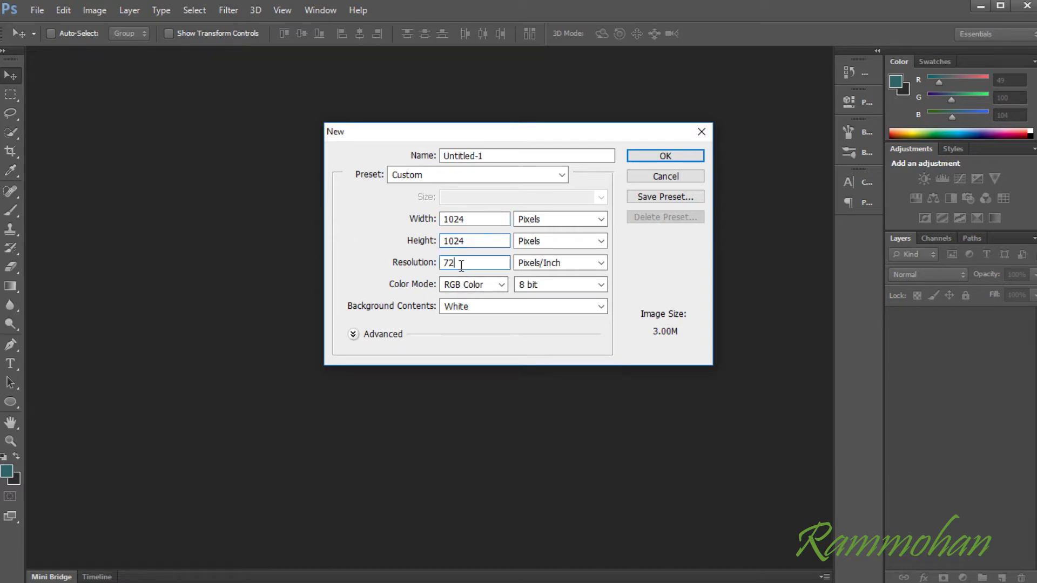
click(600, 220)
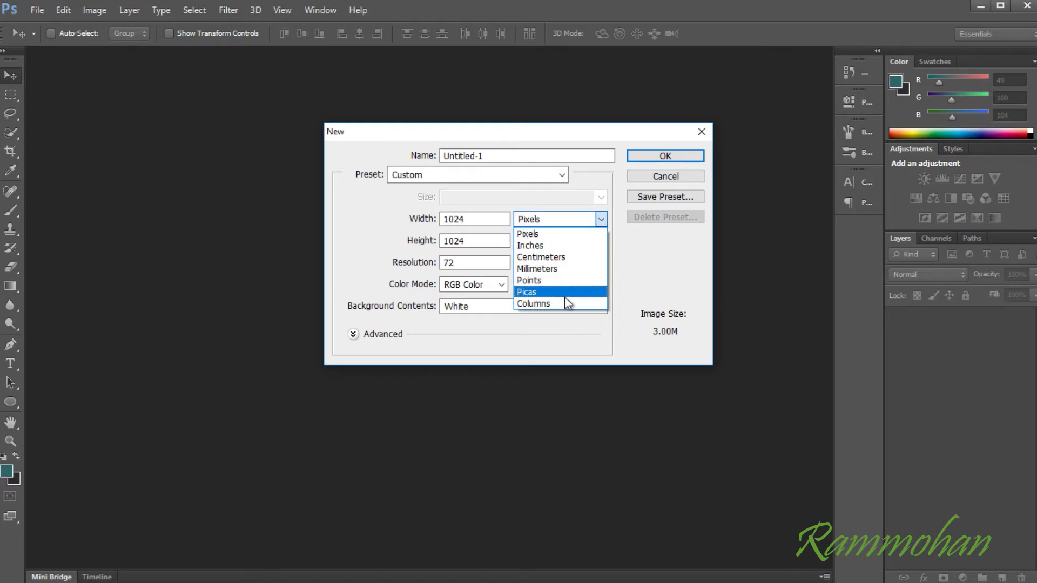
click(564, 236)
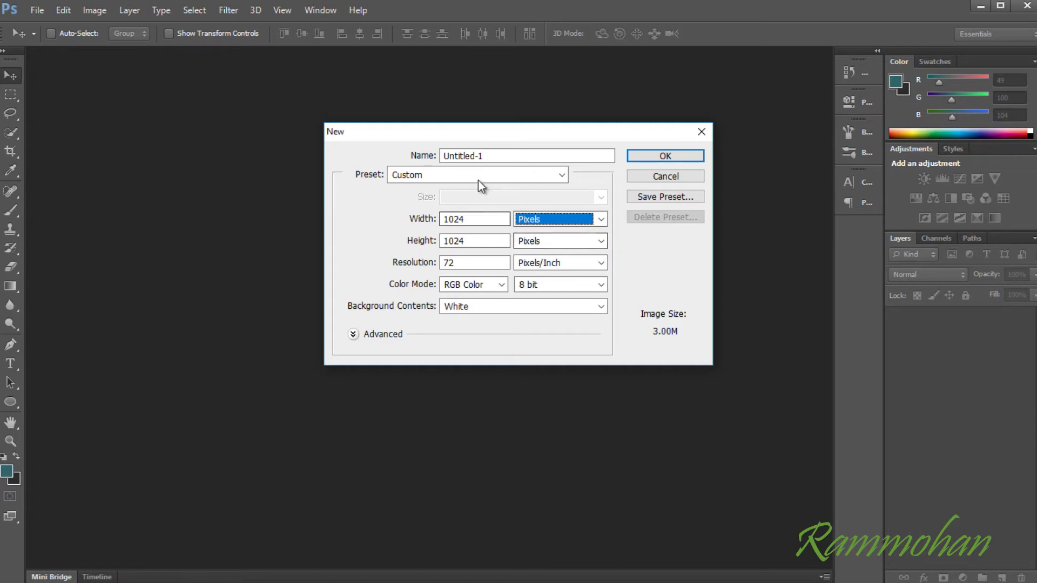
click(491, 157)
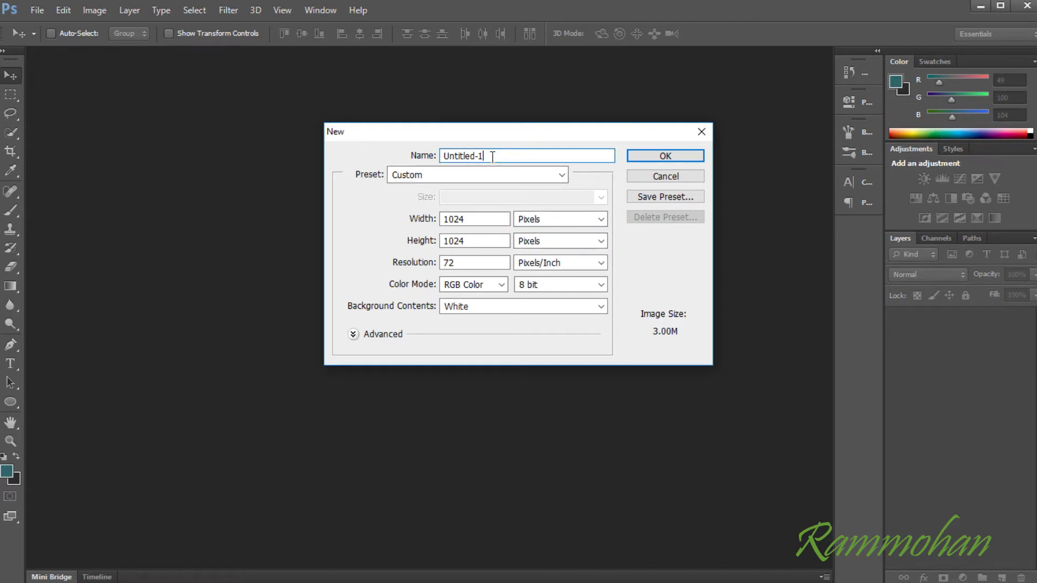
drag(492, 156, 352, 174)
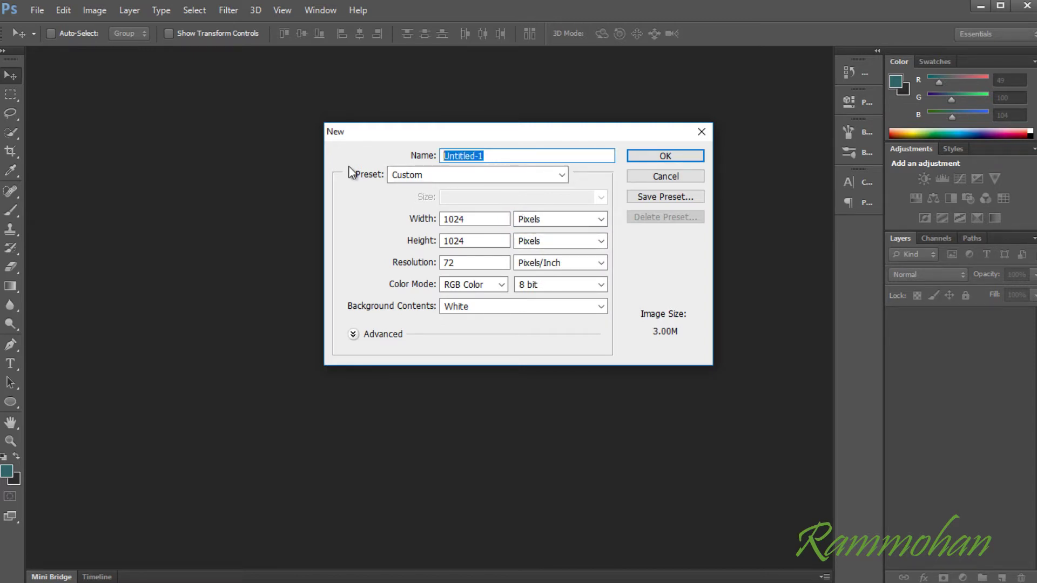
text(MatchBox)
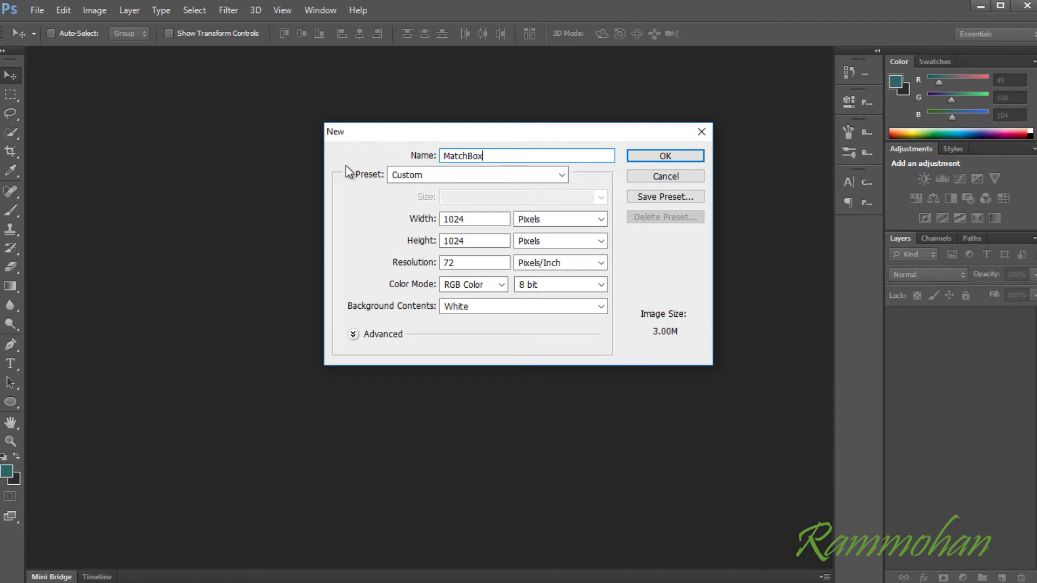
key(Return)
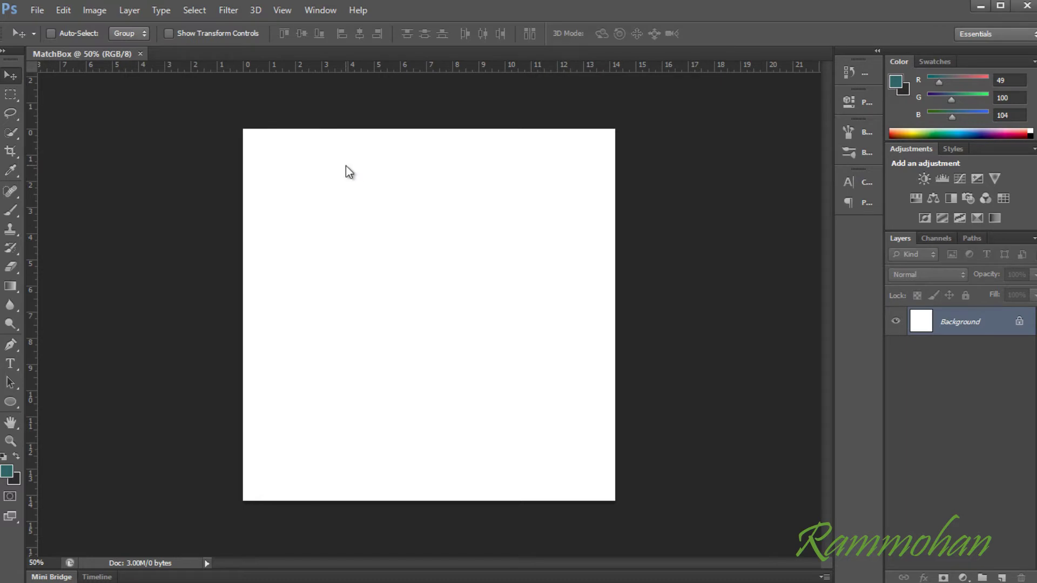
Save the new document as MatchBox.psd in the MatchBox folder and open UV_MatchBox.png
key(ctrl+s)
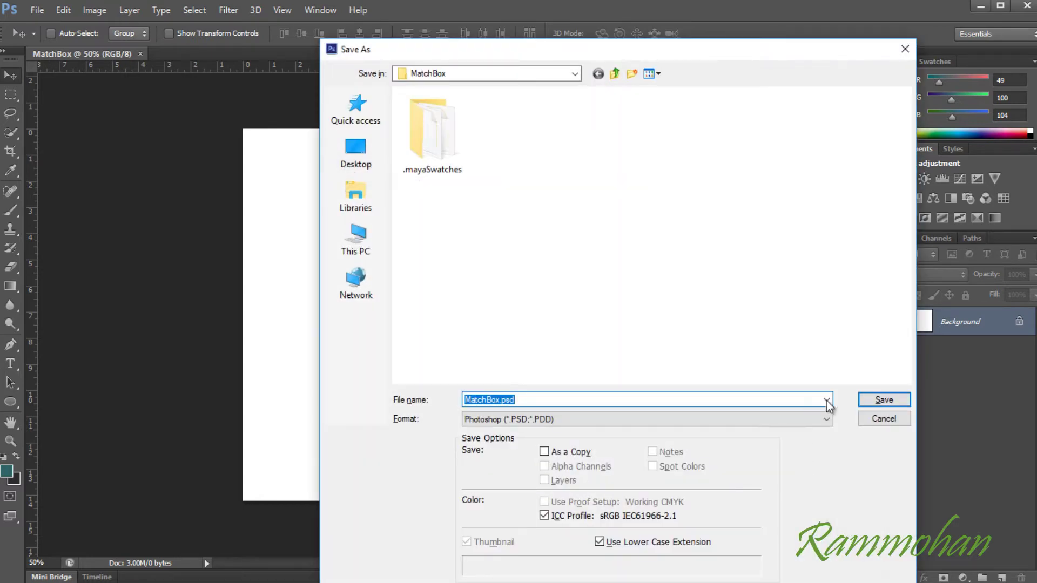
click(885, 401)
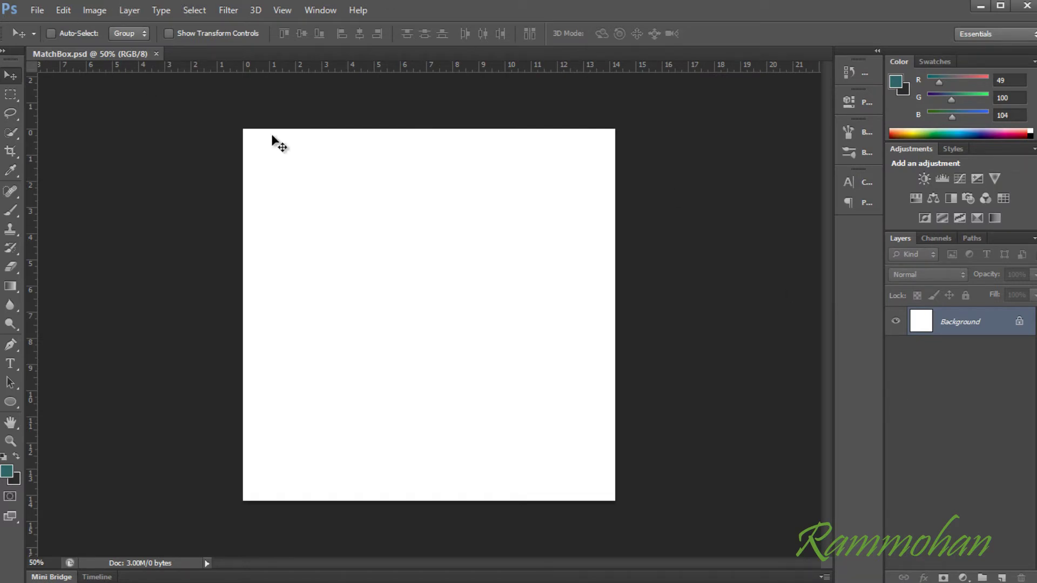
click(40, 13)
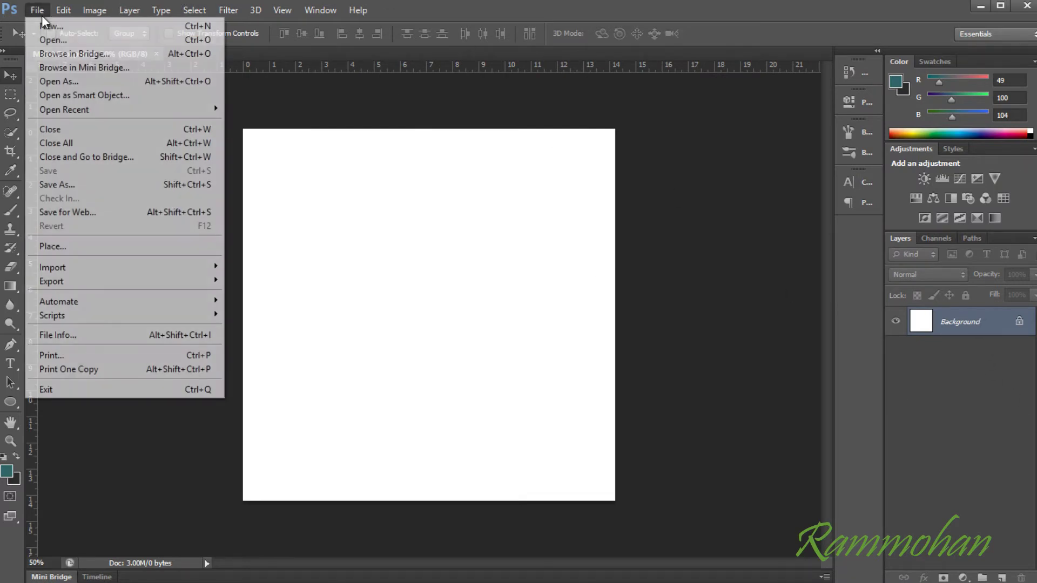
click(63, 40)
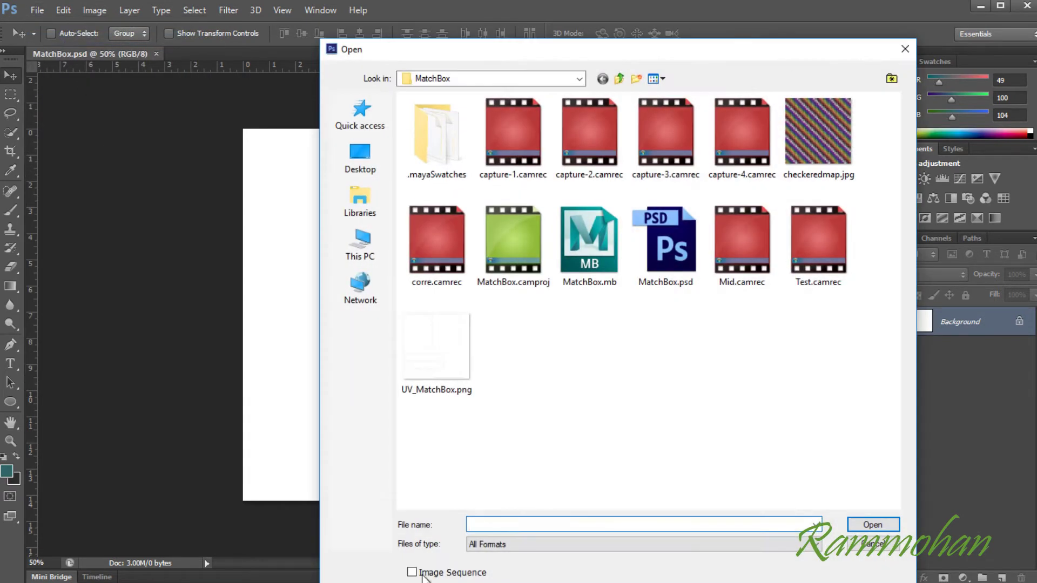
double_click(446, 345)
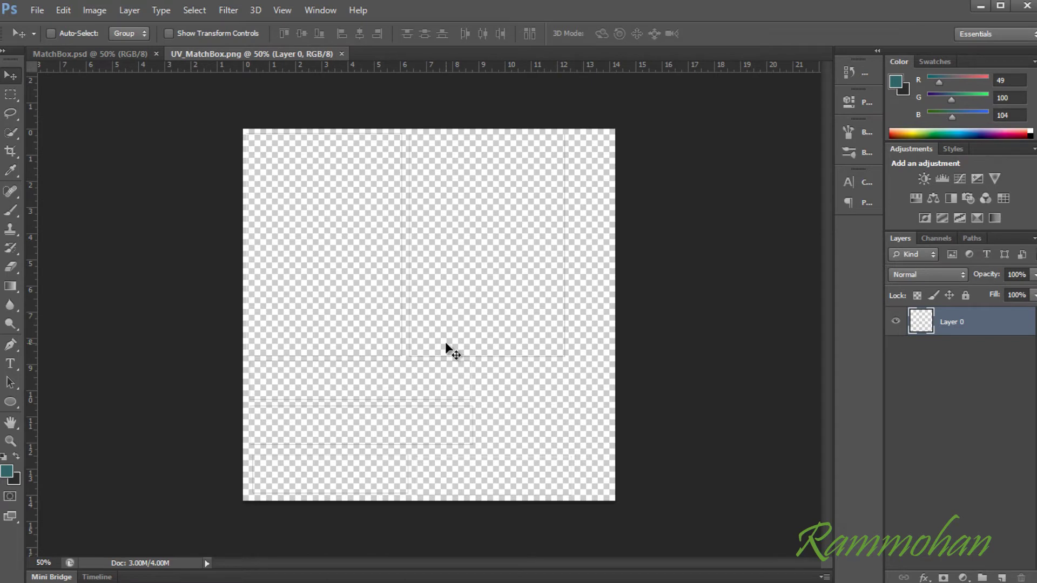
Copy the entire UV snapshot image into the MatchBox.psd document
key(ctrl+a)
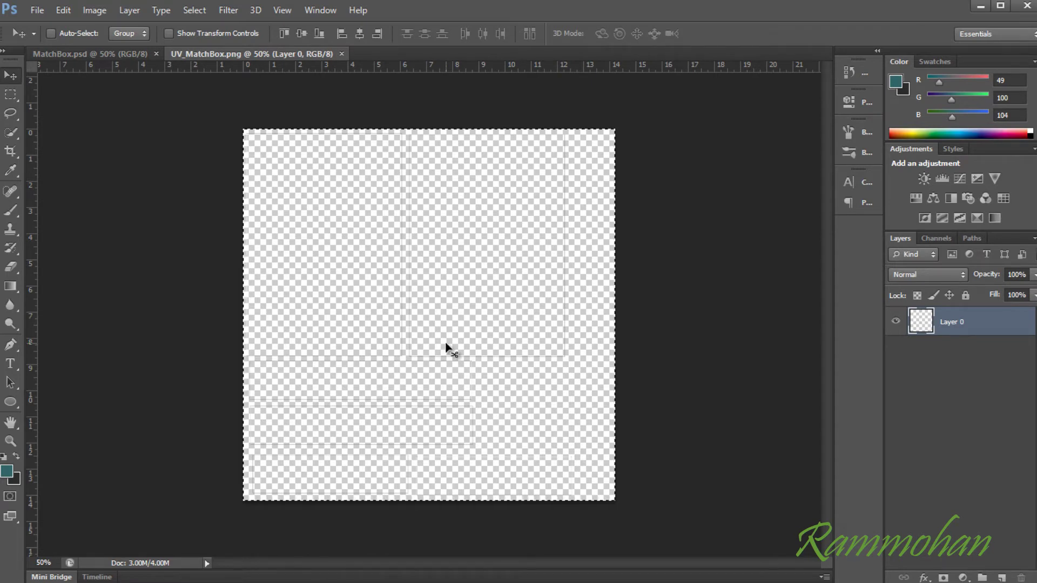
key(ctrl+Tab)
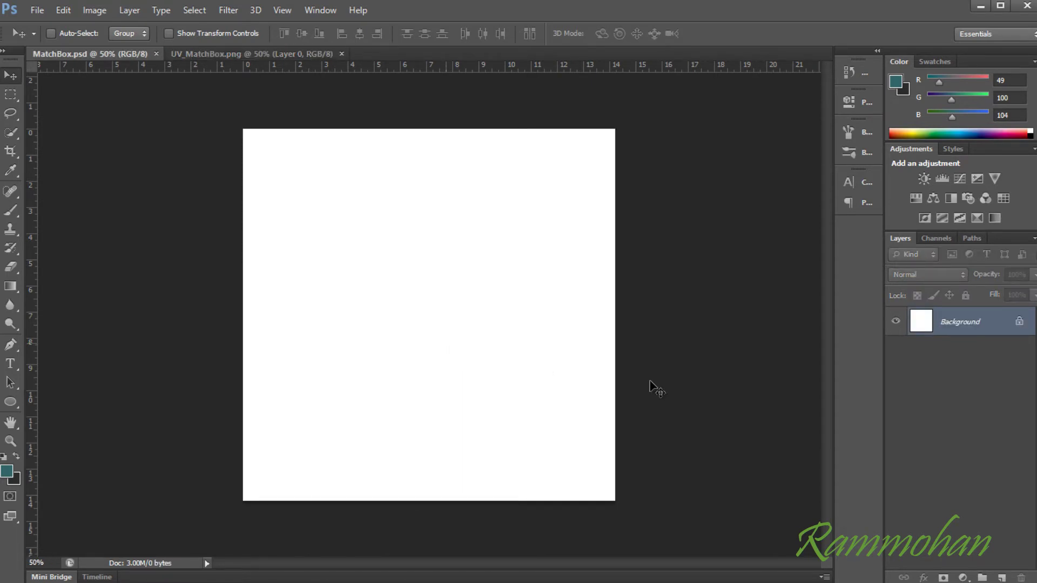
key(ctrl+v)
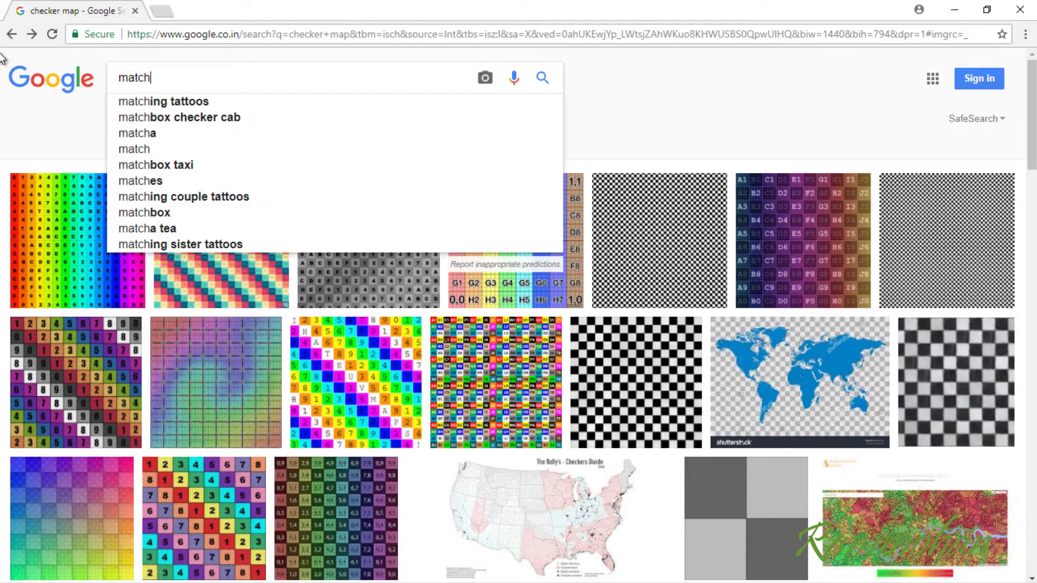
In the web browser, search Google Images for matchbox textures and look through the results for a suitable label
text(box texture)
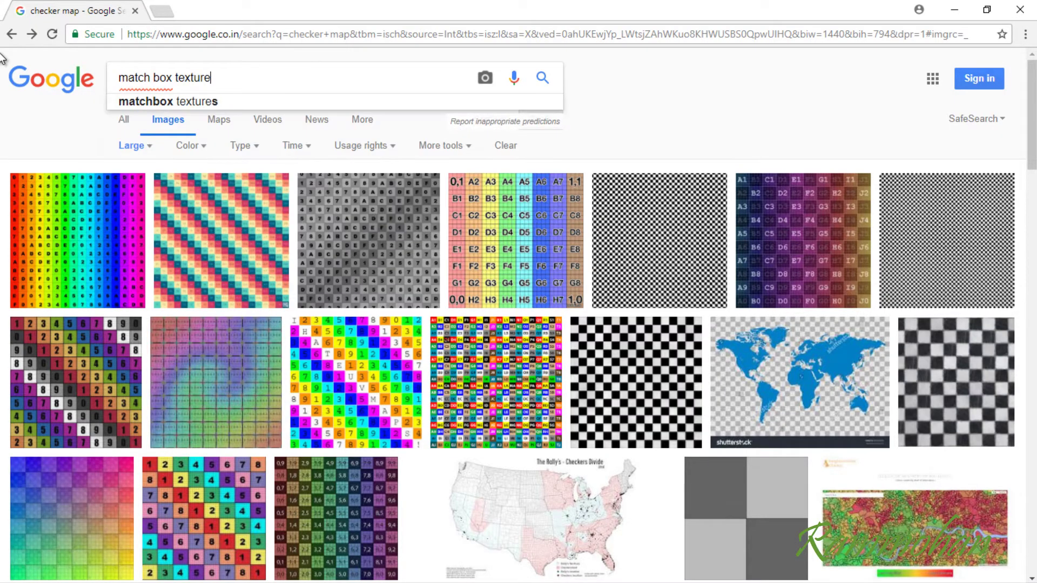
click(190, 98)
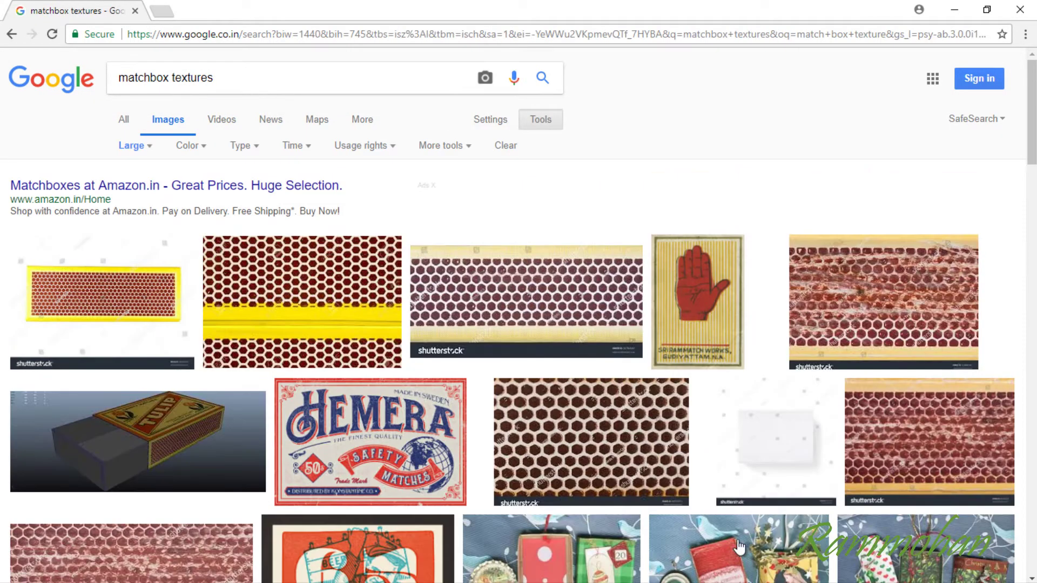
scroll(484, 450, down, 3)
scroll(485, 450, down, 15)
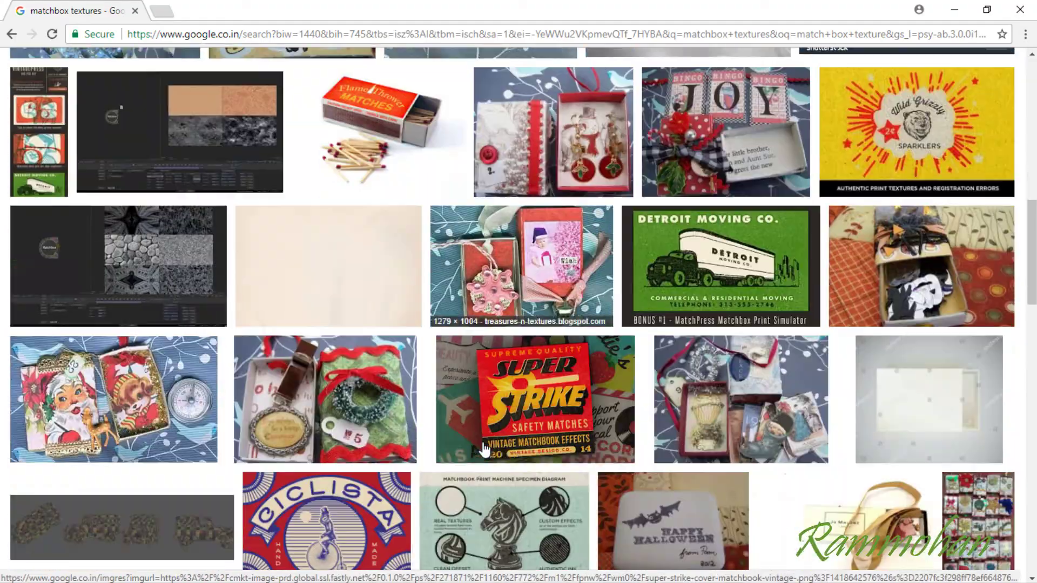
scroll(484, 449, down, 20)
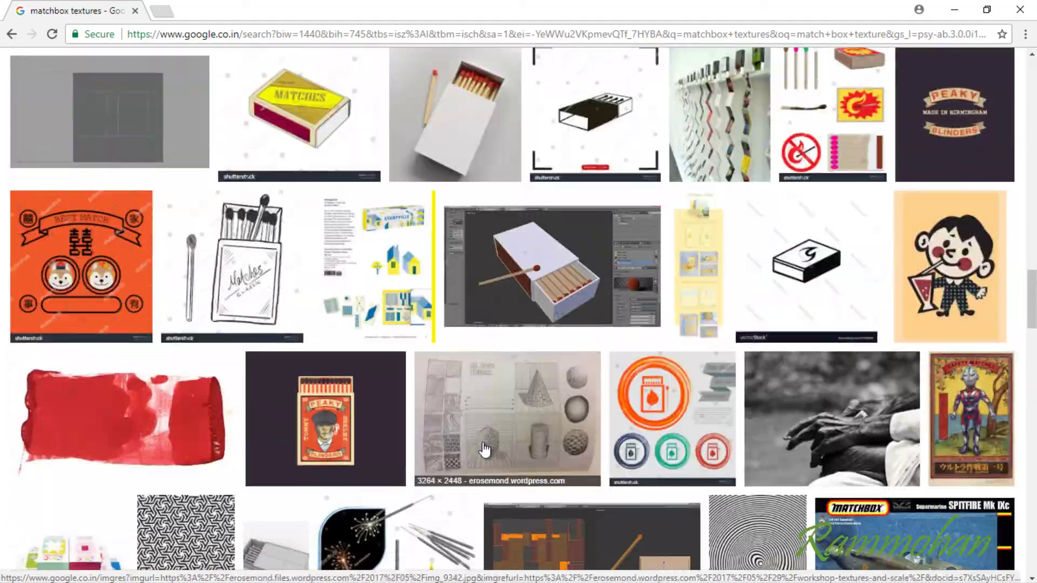
scroll(485, 450, down, 20)
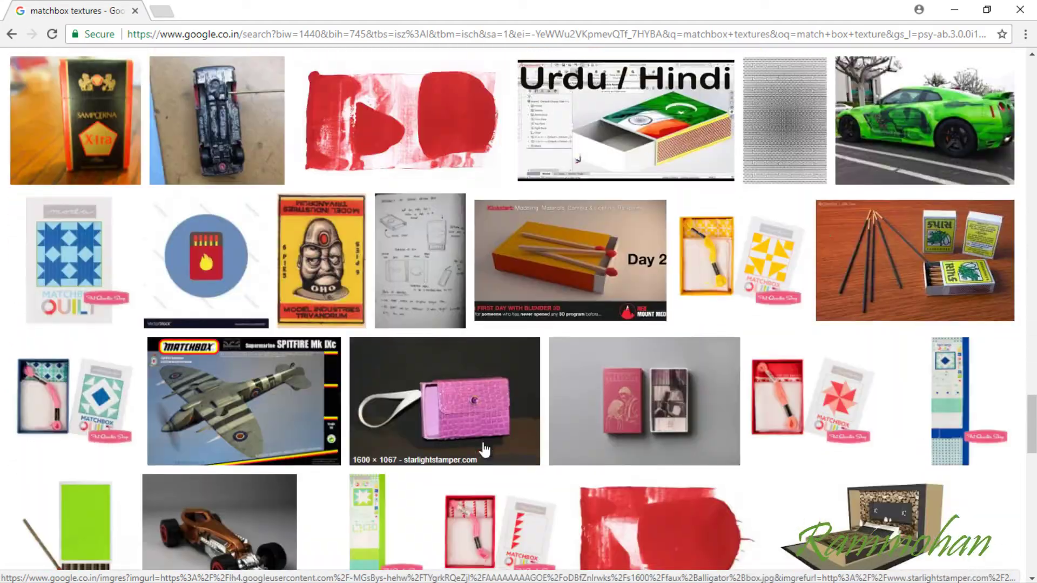
scroll(484, 449, down, 20)
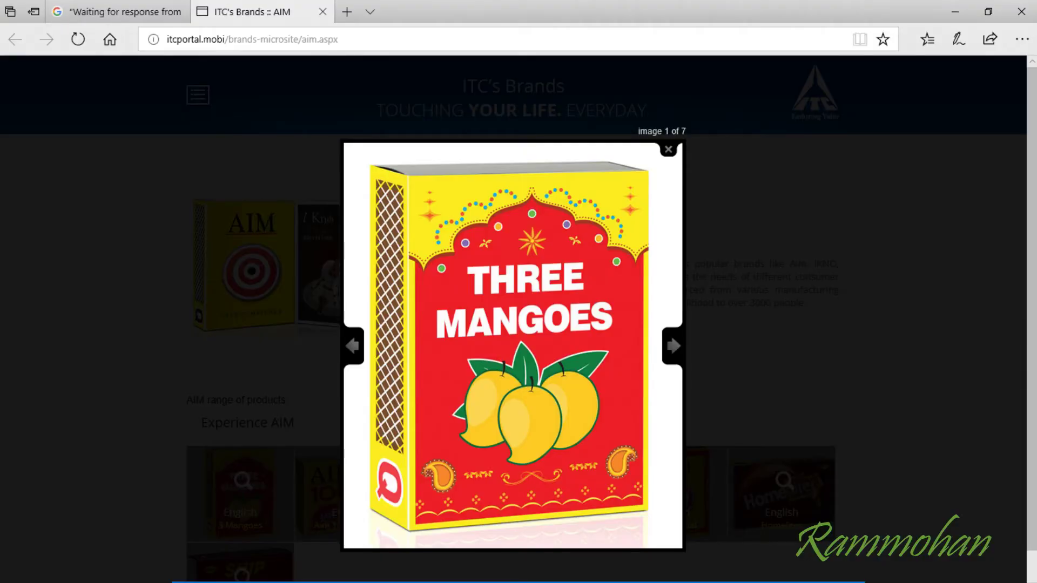
Save the Three Mangoes matchbox picture from the ITC's Brands page to disk and return to Photoshop
right_click(533, 236)
click(582, 278)
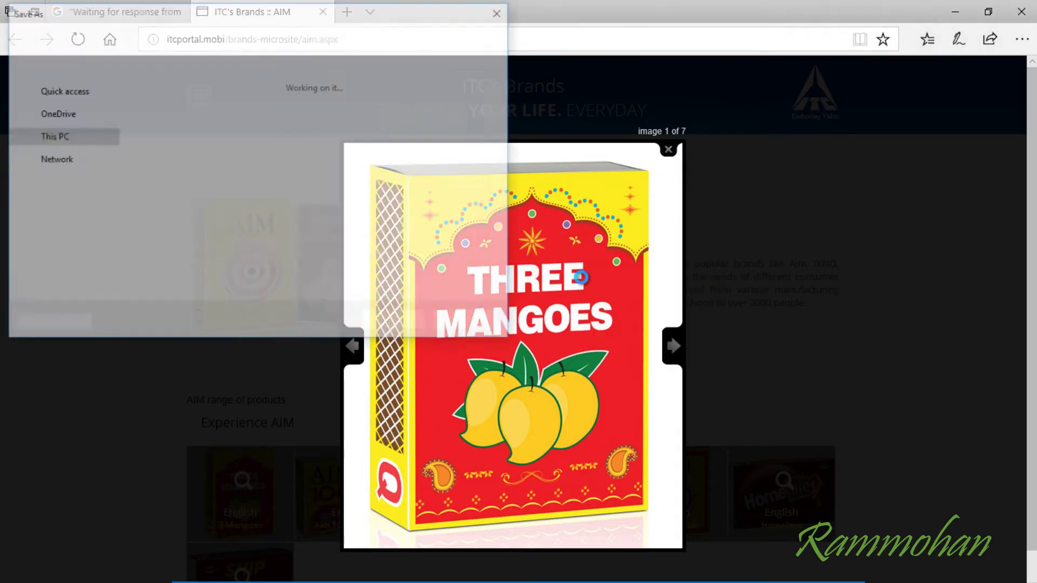
click(396, 323)
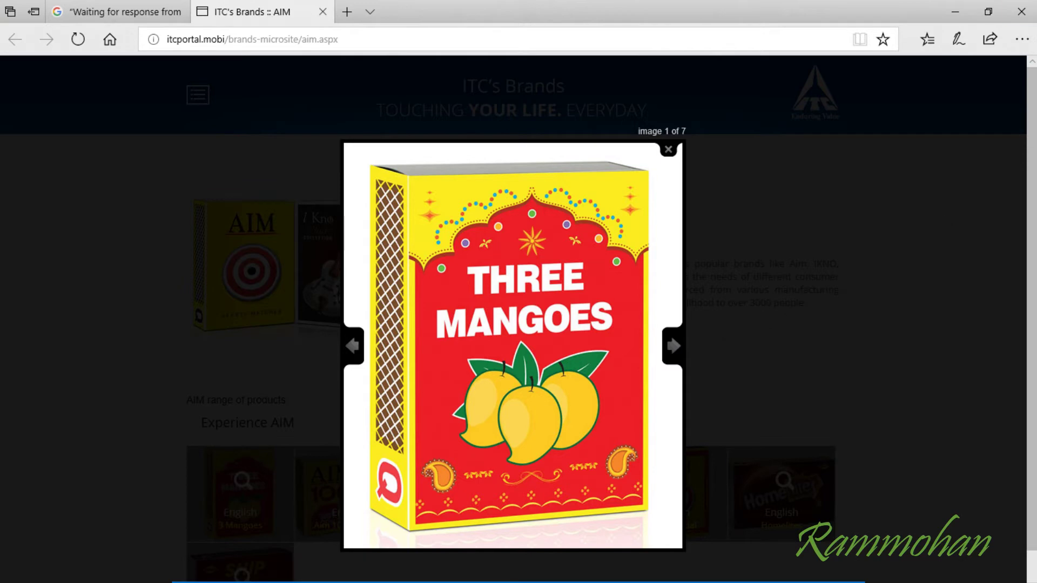
click(955, 12)
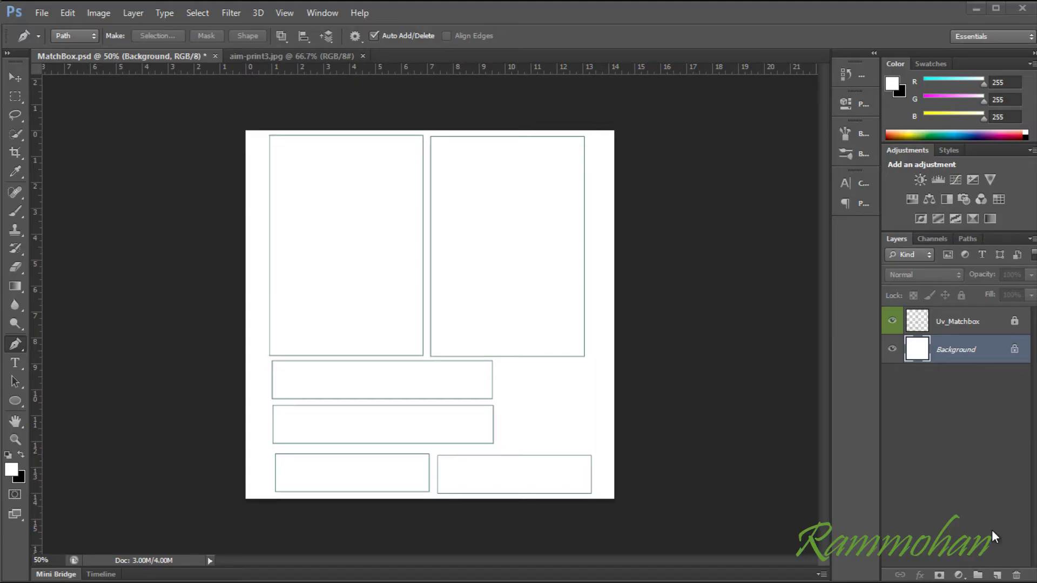
Open aim-print3.jpg and paste the box picture into MatchBox.psd above the Uv_Matchbox layer
click(41, 12)
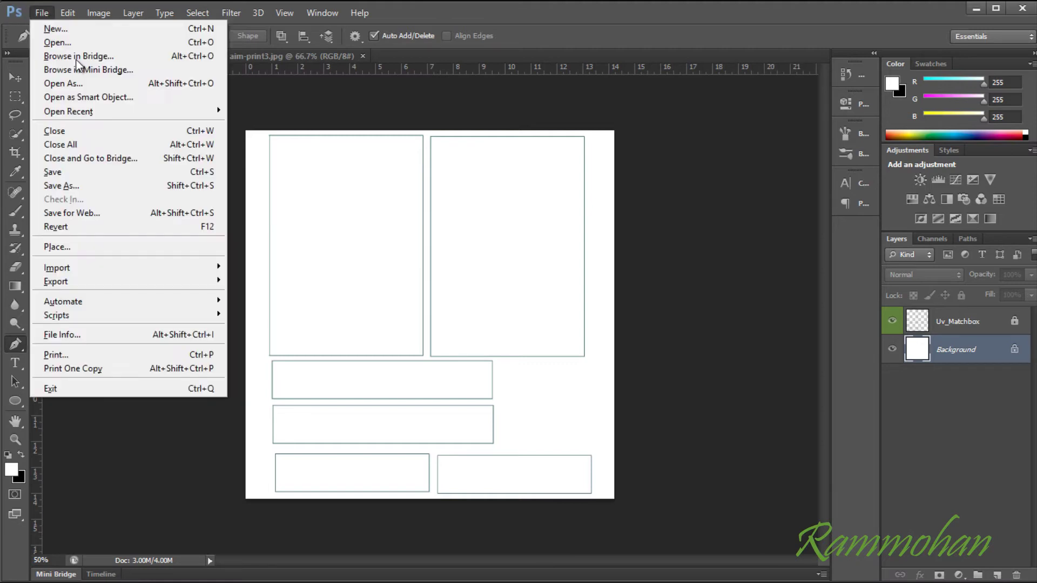
click(62, 42)
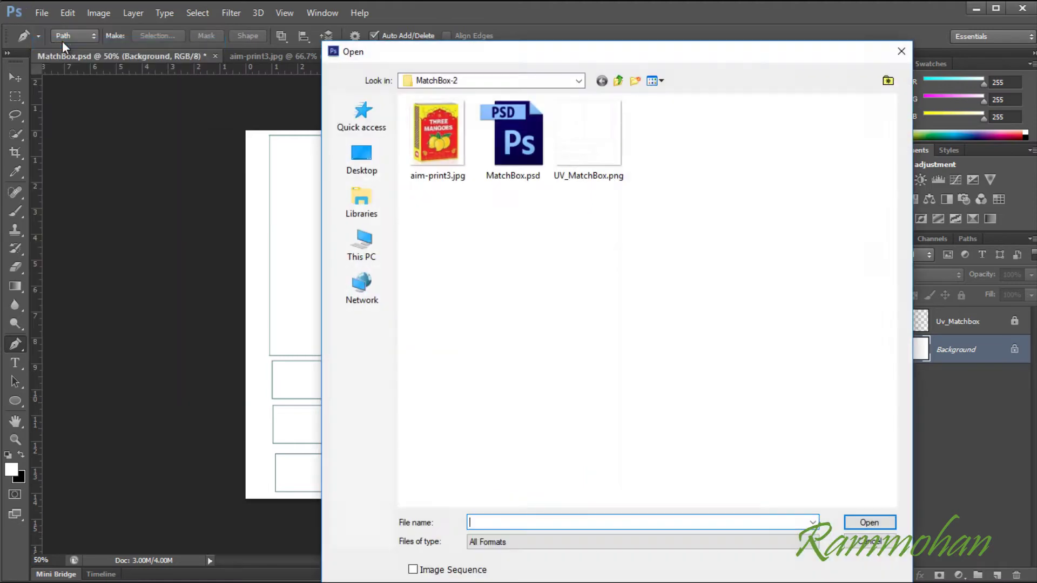
double_click(442, 146)
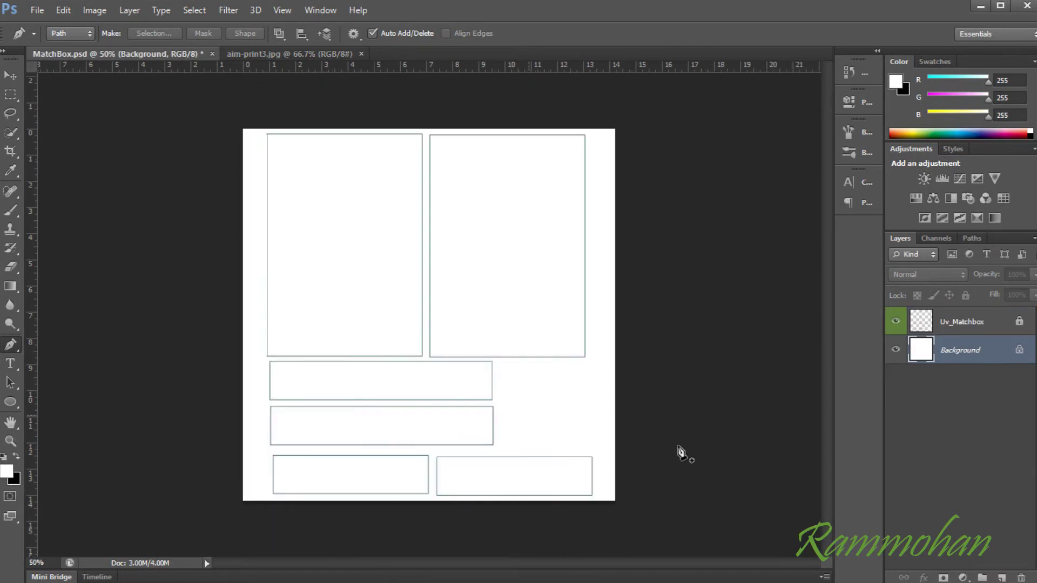
click(948, 323)
key(ctrl+v)
Sample the yellow from the box picture and fill the Background layer with it, hiding the picture layer only meanwhile
key(b)
alt+click(508, 173)
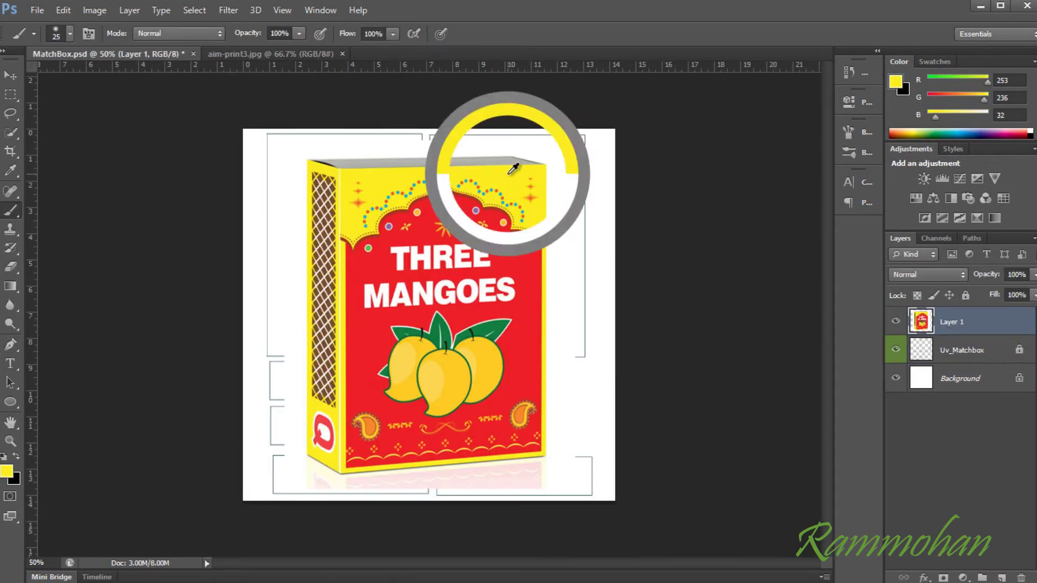
click(896, 321)
click(967, 378)
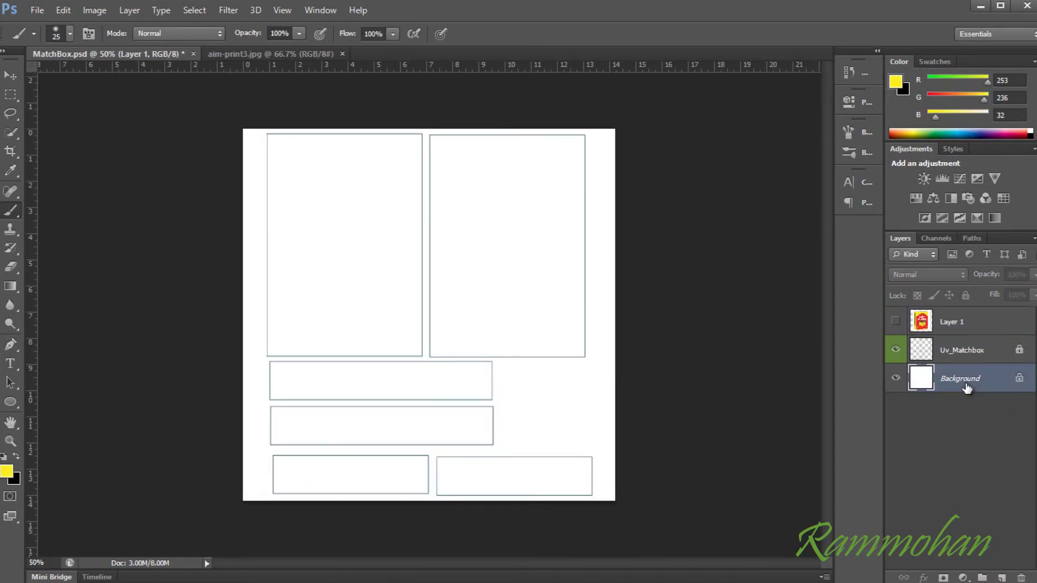
key(alt+BackSpace)
click(896, 321)
Trace the front face of the box picture with the Pen tool, convert the path to a selection and copy it to a new layer
click(966, 322)
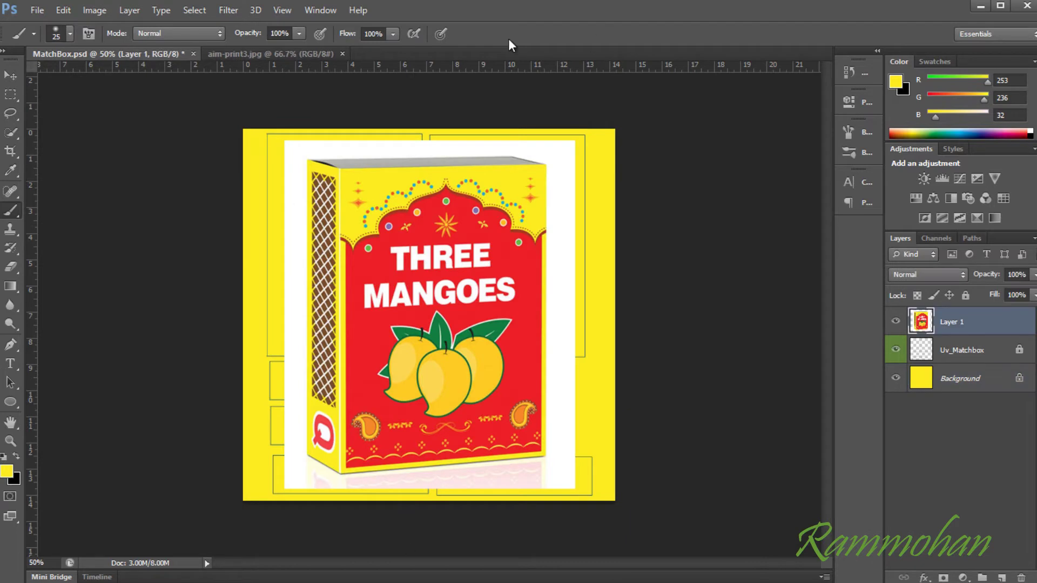
key(p)
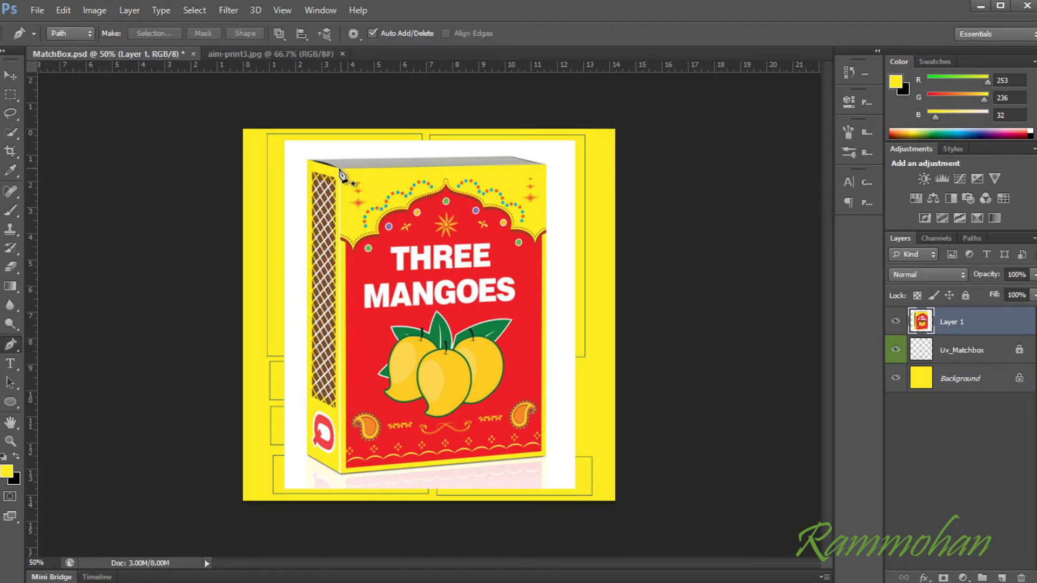
click(340, 169)
click(341, 473)
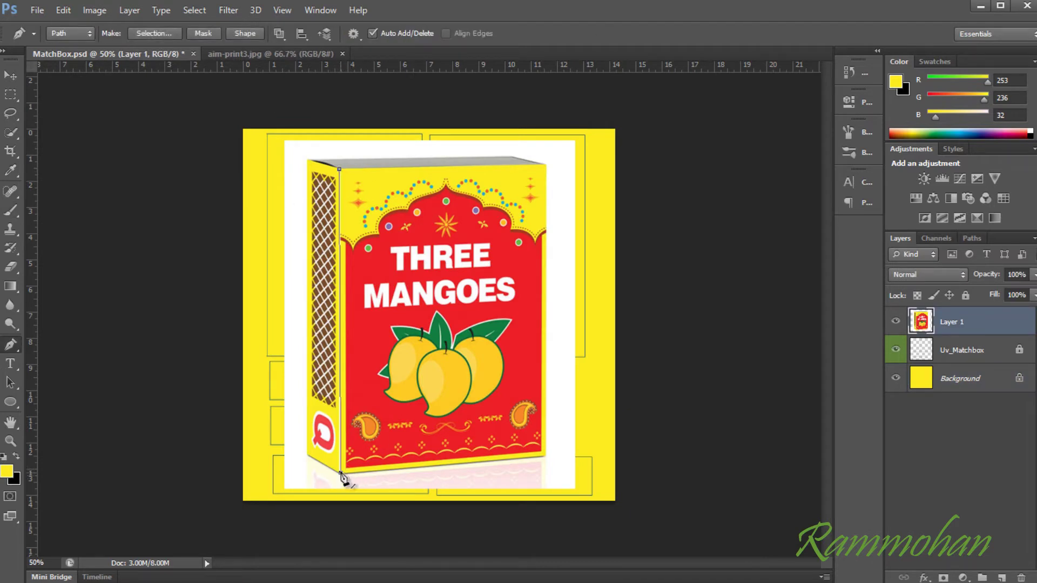
click(545, 165)
click(340, 169)
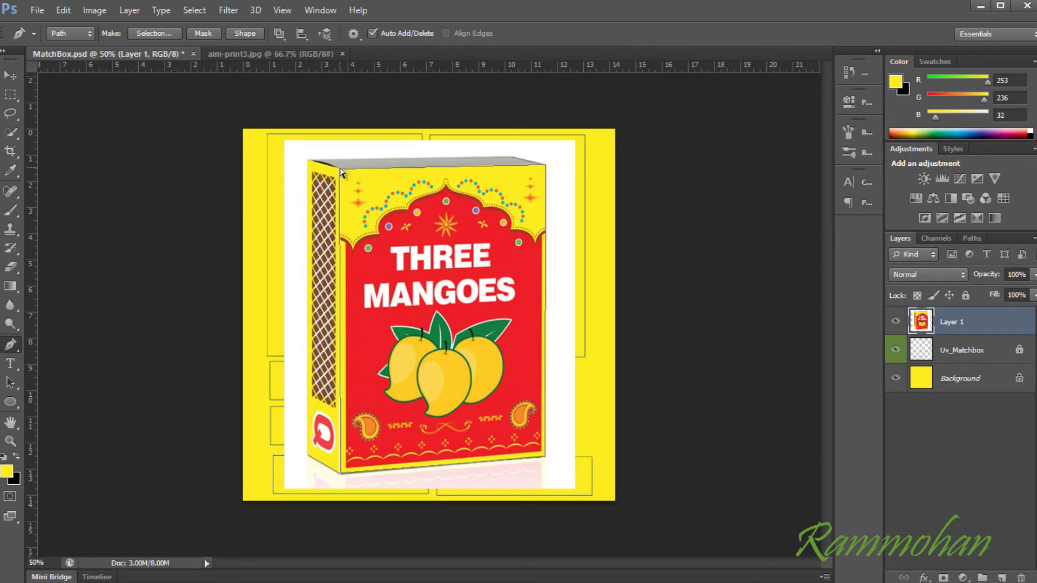
key(ctrl+Return)
key(ctrl+j)
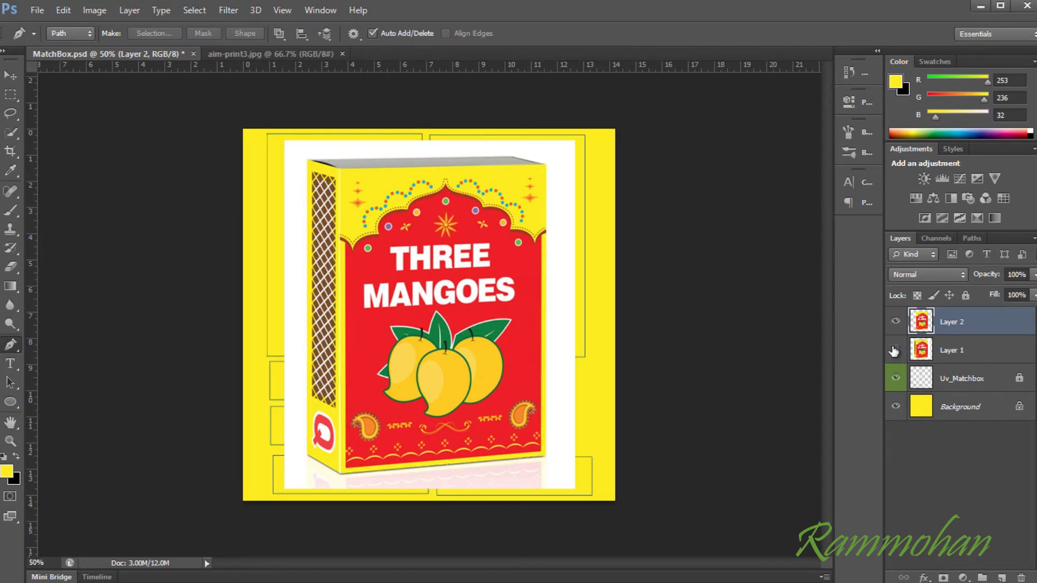
Hide the full box picture, scale the front-face layer to about 64% and move it over the left large UV shell
click(895, 350)
key(v)
key(ctrl+t)
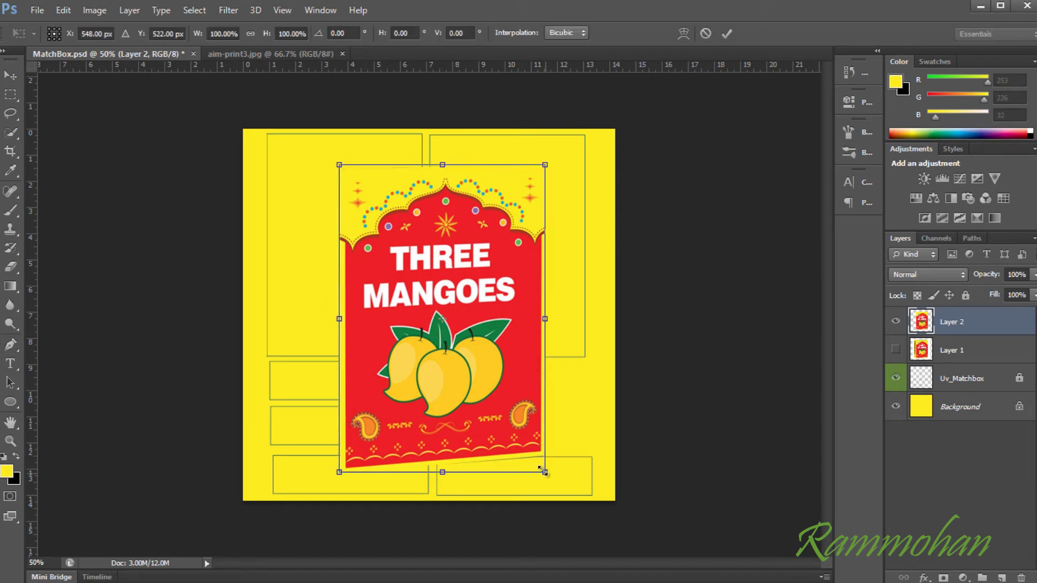
drag(544, 471, 470, 363)
drag(447, 315, 375, 306)
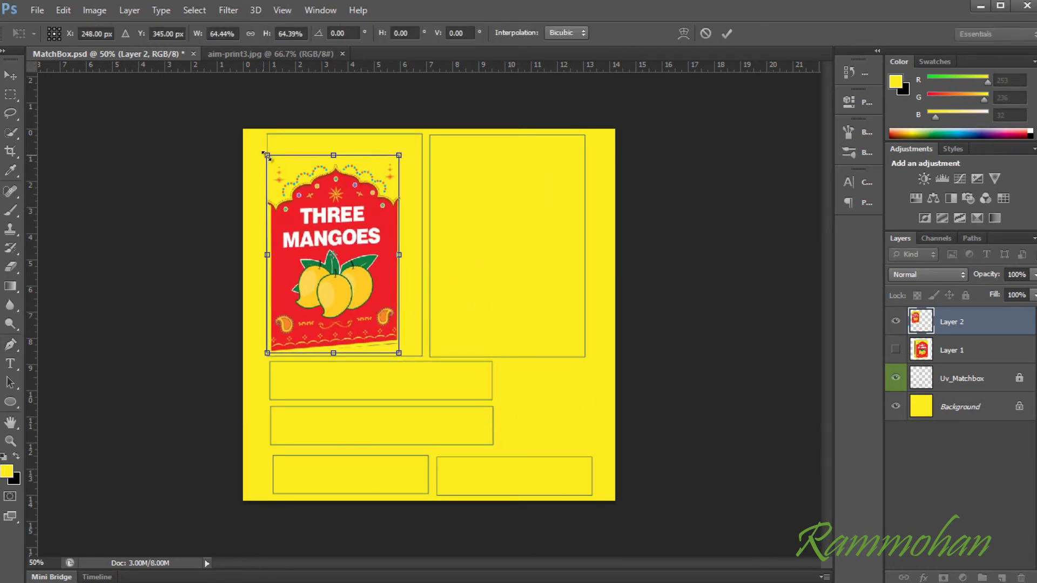
Stretch the front face and distort its lower corners to fit the outline of the left large UV shell
drag(264, 156, 253, 143)
drag(396, 192, 406, 185)
drag(409, 347, 422, 371)
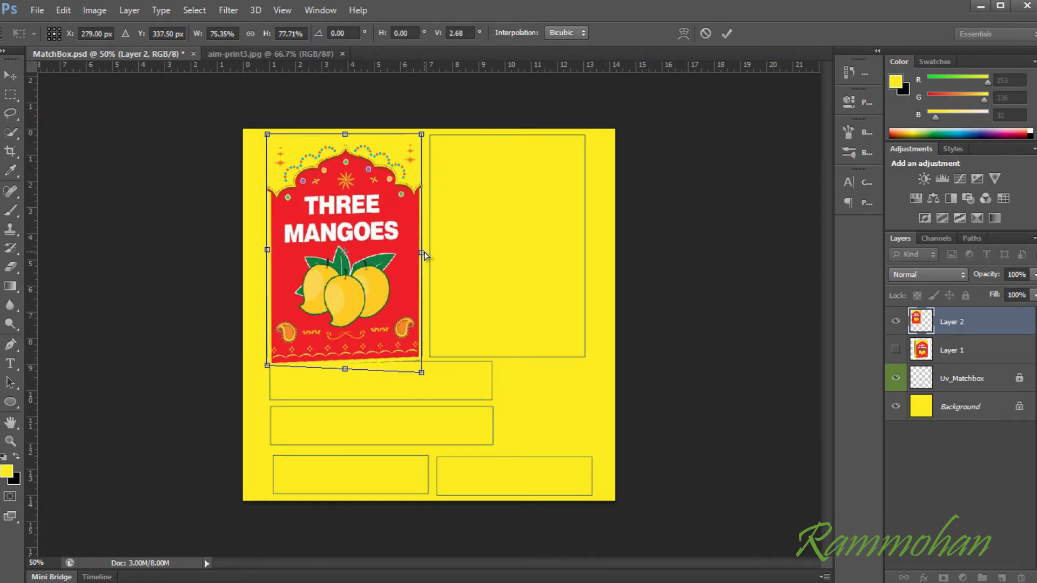
drag(425, 255, 428, 253)
mouse_move(268, 366)
ctrl+mouse_down()
mouse_move(270, 380)
mouse_move(266, 354)
ctrl+mouse_up()
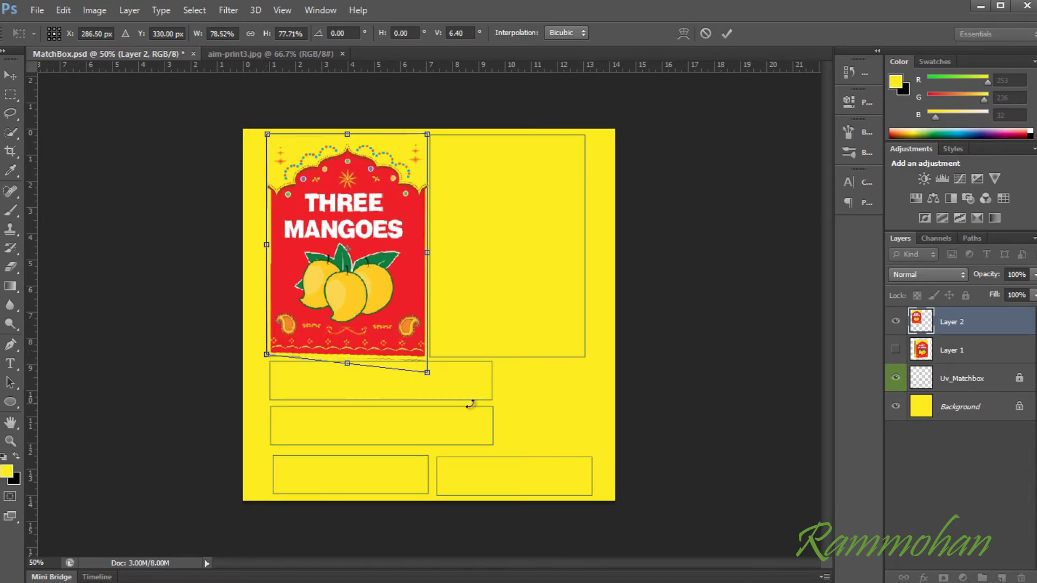
ctrl+drag(427, 374, 421, 367)
key(Return)
Move the Uv_Matchbox layer to the top of the layer stack
click(1006, 388)
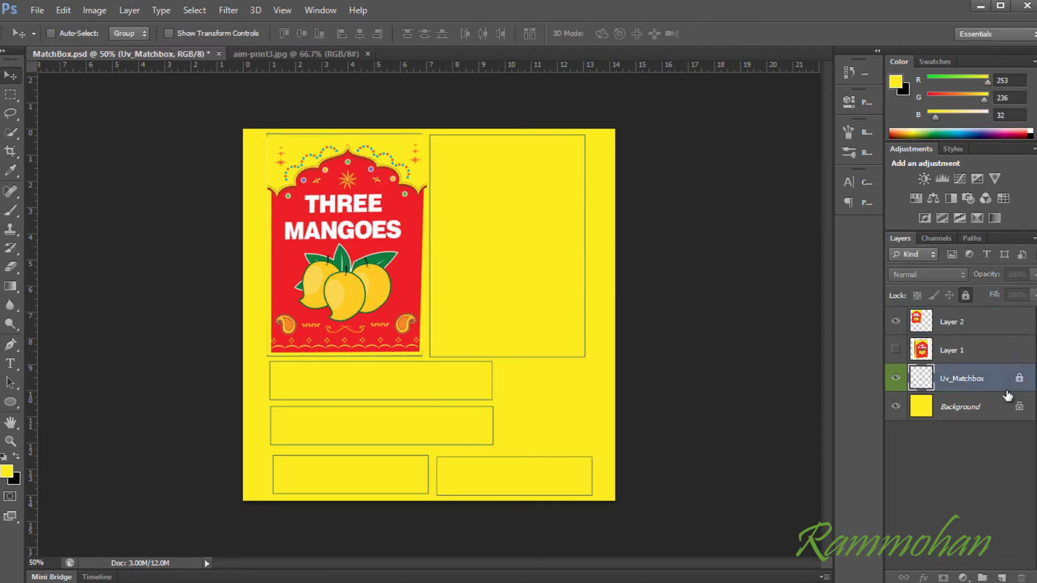
key(ctrl+shift+bracketright)
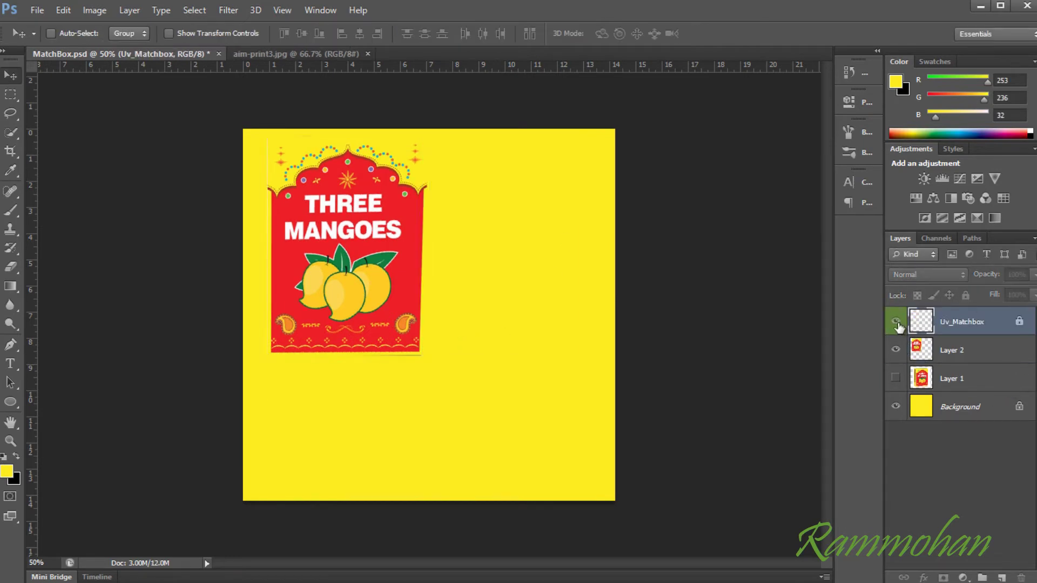
Nudge the front-face artwork on Layer 2 into place and narrow it to about 97% width to fit the left large UV shell
click(968, 360)
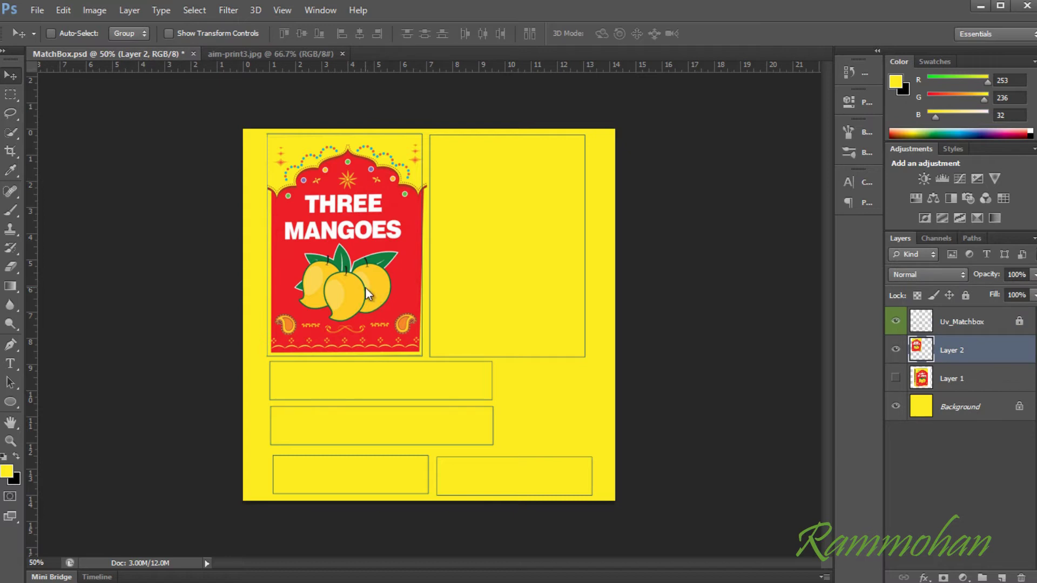
key(Down)
key(Down)
key(Down)
key(Left)
key(Left)
key(ctrl+t)
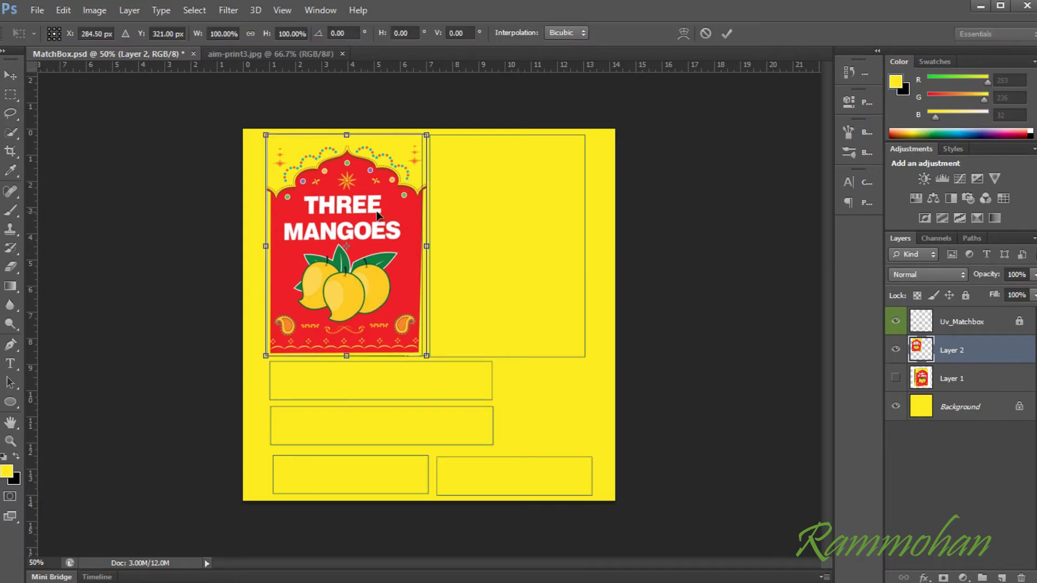
drag(429, 244, 422, 246)
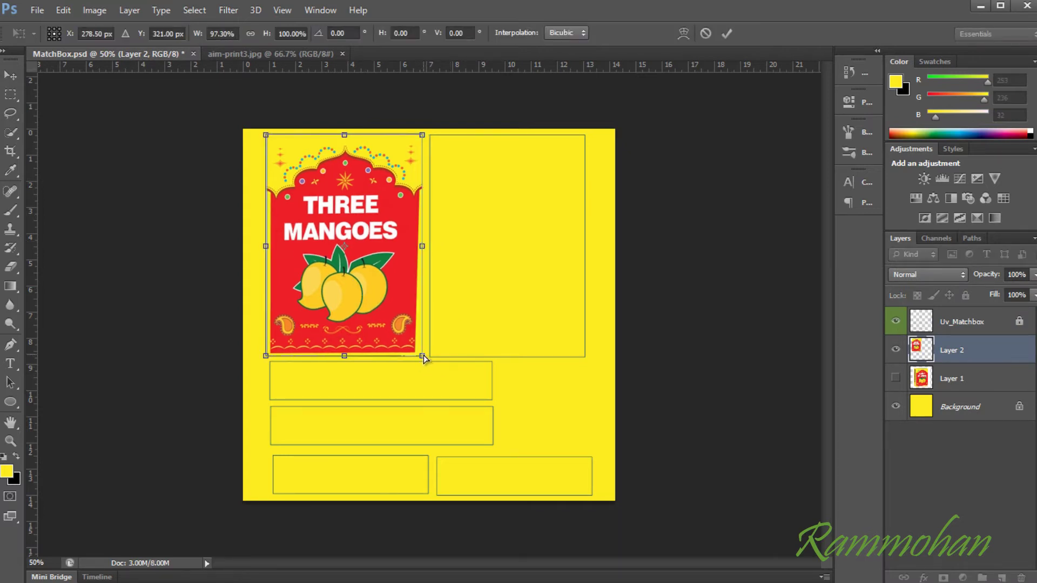
key(Return)
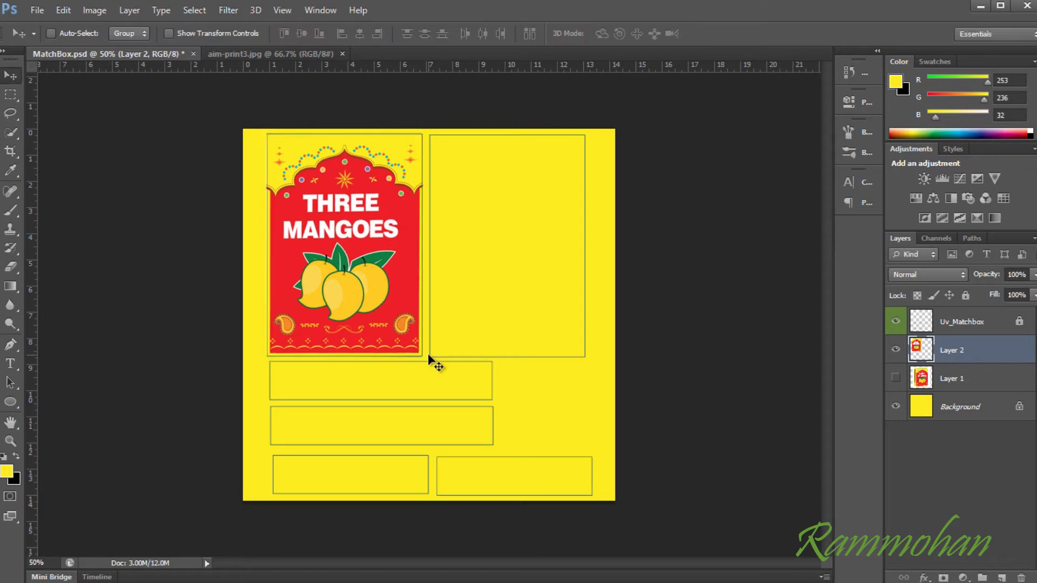
Duplicate the front face onto the right large UV shell, align it with the outline and merge the copy into Layer 2
alt+shift+drag(320, 264, 492, 287)
key(Left)
key(Left)
key(Left)
key(Left)
key(Left)
key(Left)
key(Left)
key(Left)
key(Left)
key(Left)
key(Left)
key(Left)
key(Left)
key(Left)
key(Left)
key(Left)
key(Left)
key(Left)
key(Left)
key(Left)
key(Up)
key(Up)
key(Up)
key(Up)
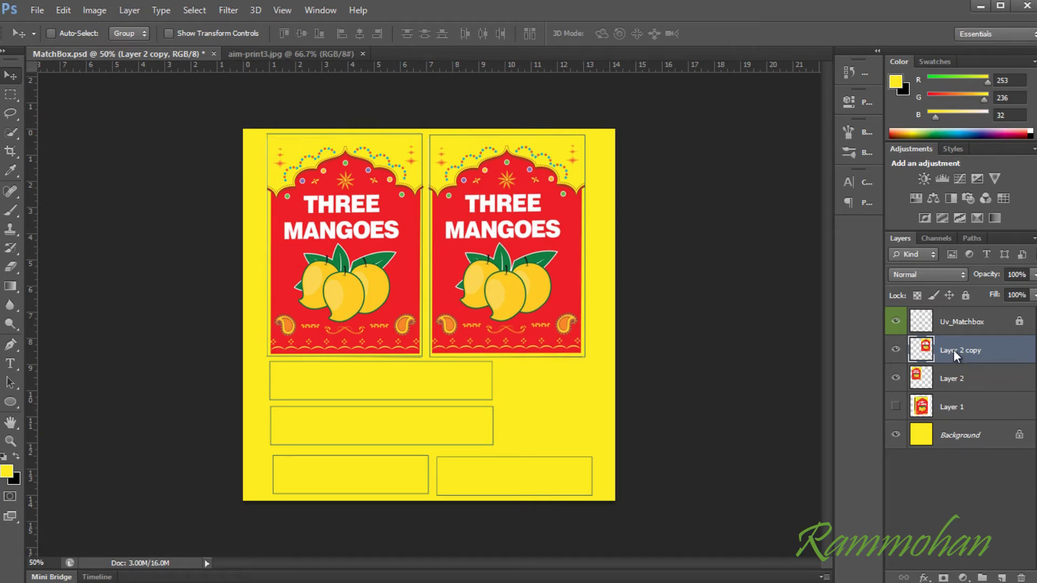
key(ctrl+e)
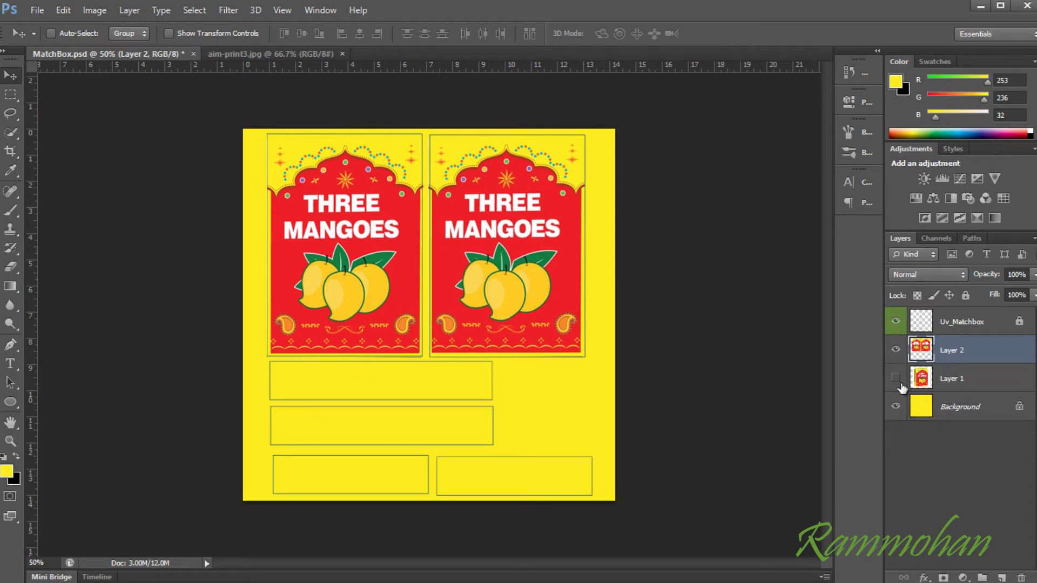
Bring the box picture layer to the top, sample the grey of the box's top face as foreground colour and hide the picture again
click(961, 382)
click(896, 378)
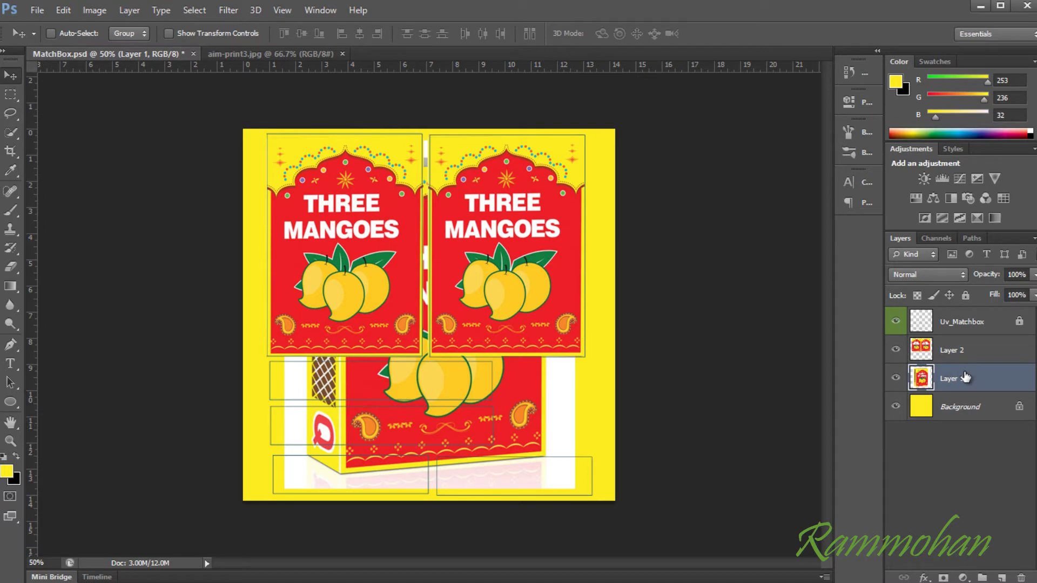
key(ctrl+shift+bracketright)
key(b)
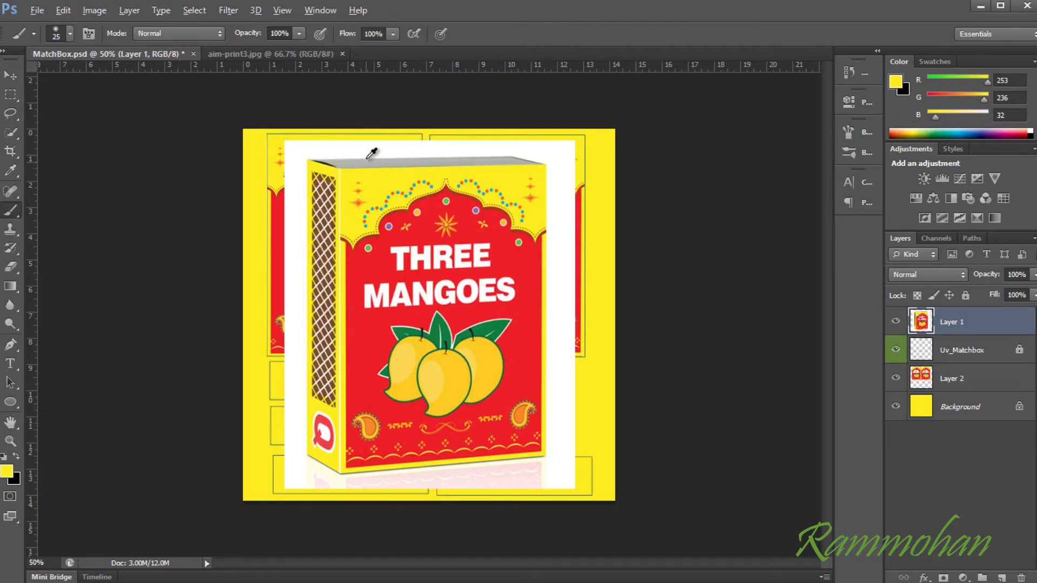
alt+click(392, 161)
click(894, 322)
On a new layer above Layer 2, fill a full-width band behind the two lowest UV shells with the sampled grey and lighten it with Levels
click(952, 379)
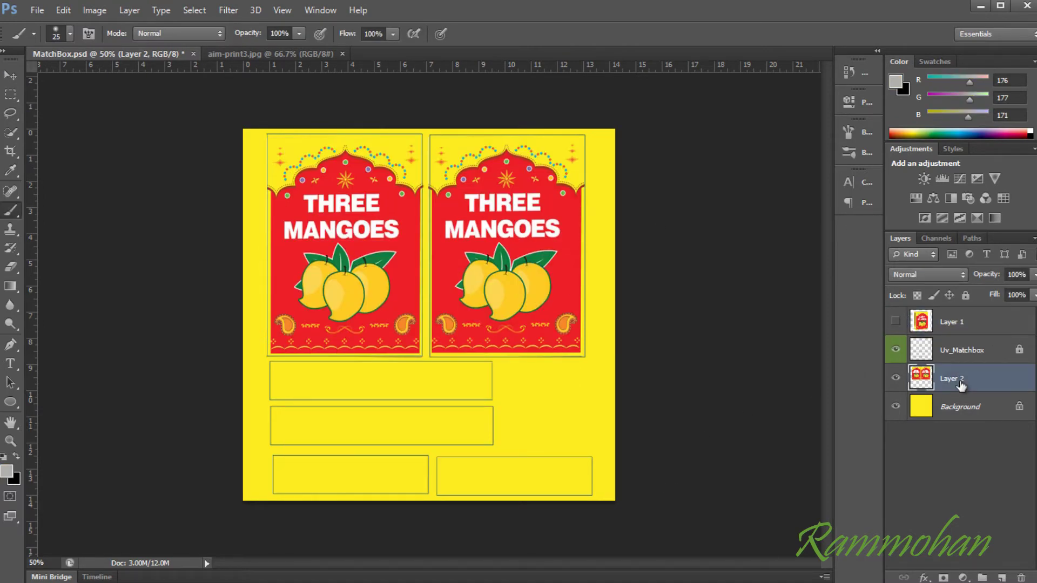
key(ctrl+shift+alt+n)
key(m)
drag(260, 448, 620, 527)
key(alt+BackSpace)
key(ctrl+l)
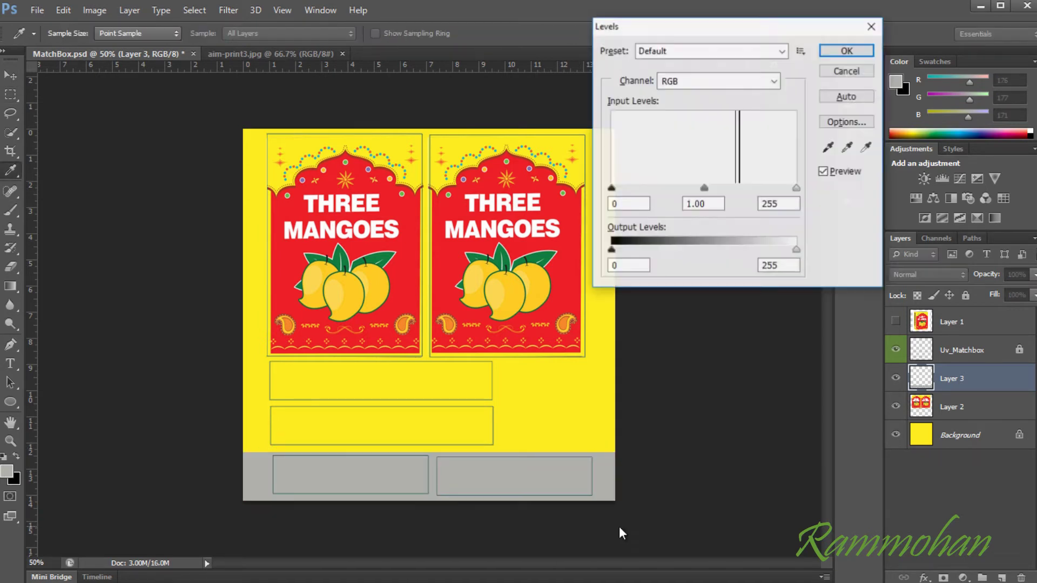
drag(798, 187, 760, 187)
click(851, 50)
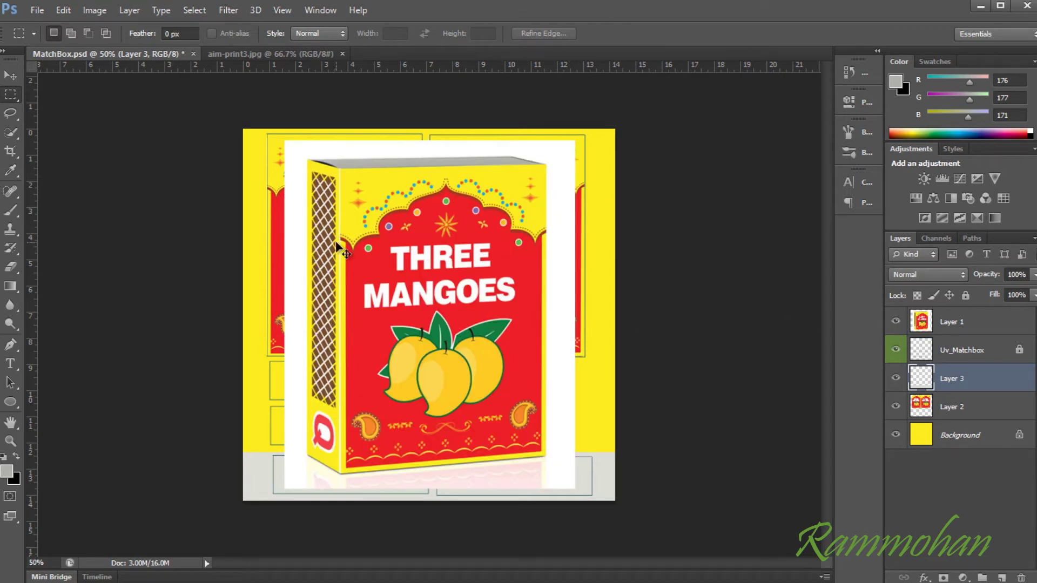
Trace the crosshatched striker strip on the box picture with the Pen tool, copy it to a new layer and hide the picture
key(v)
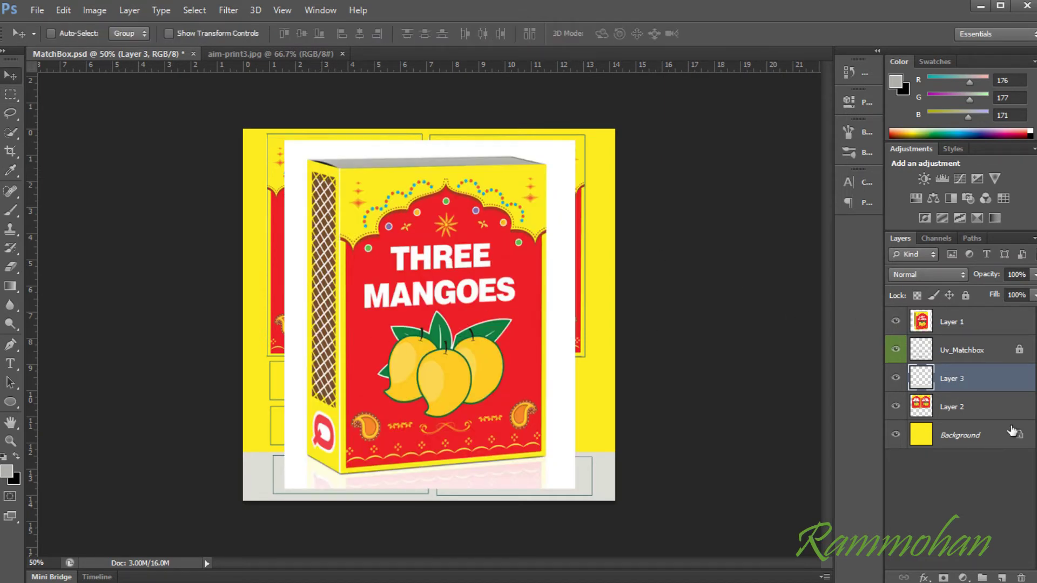
click(981, 325)
key(p)
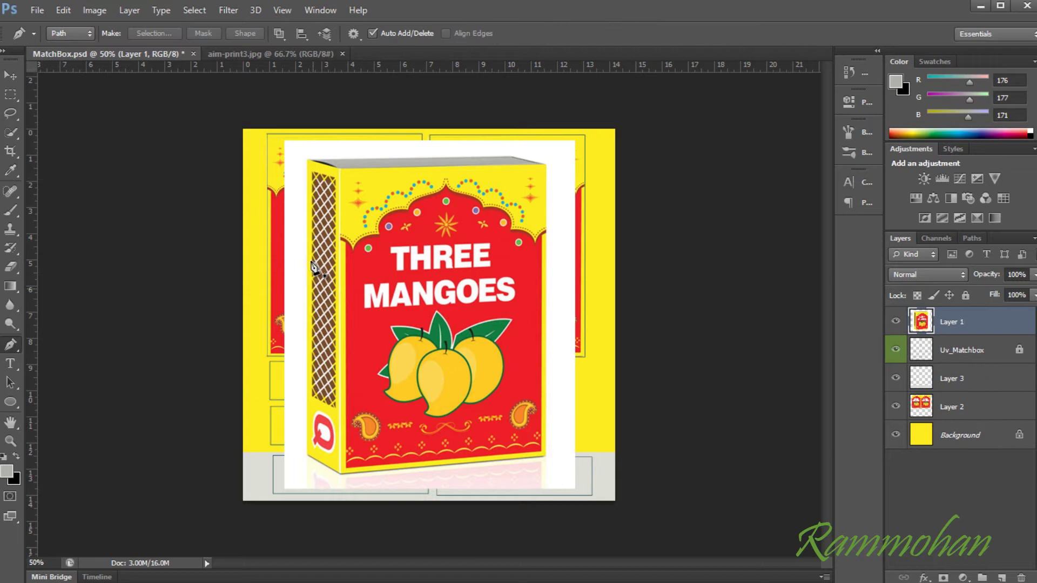
click(310, 173)
click(335, 179)
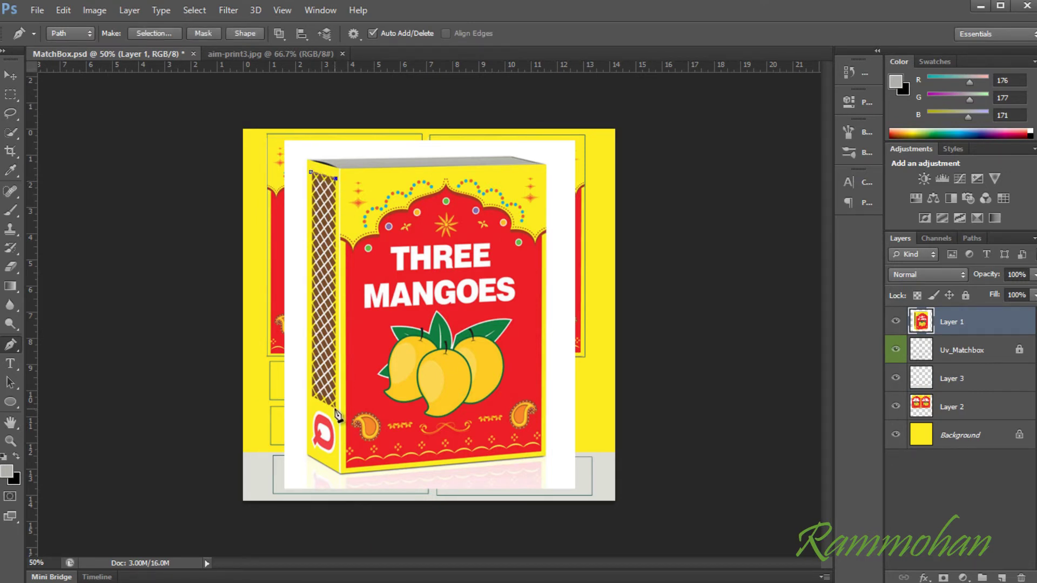
click(335, 409)
click(312, 398)
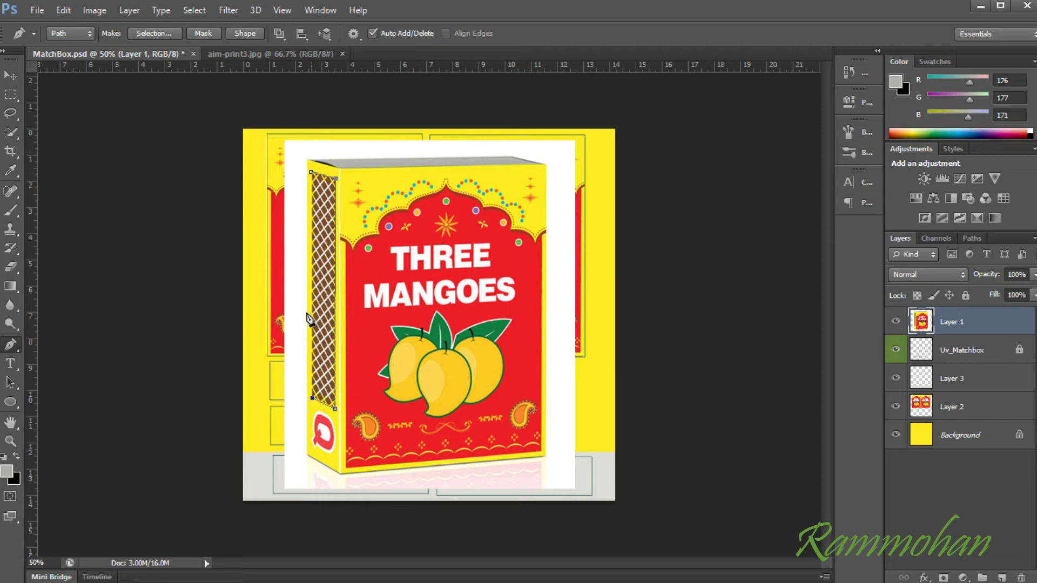
click(311, 173)
key(ctrl+Return)
key(m)
right_click(337, 303)
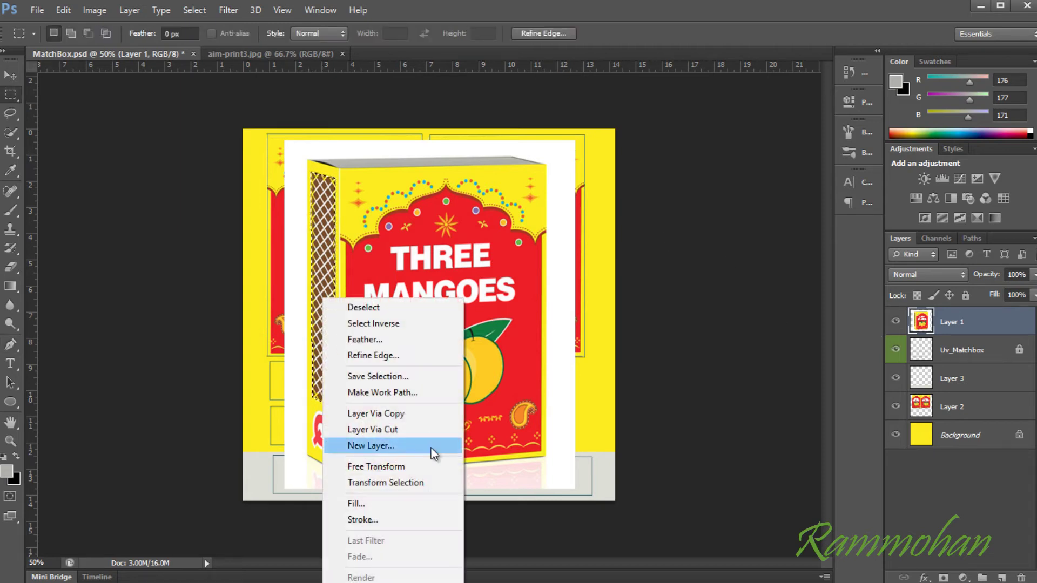
click(370, 400)
click(895, 350)
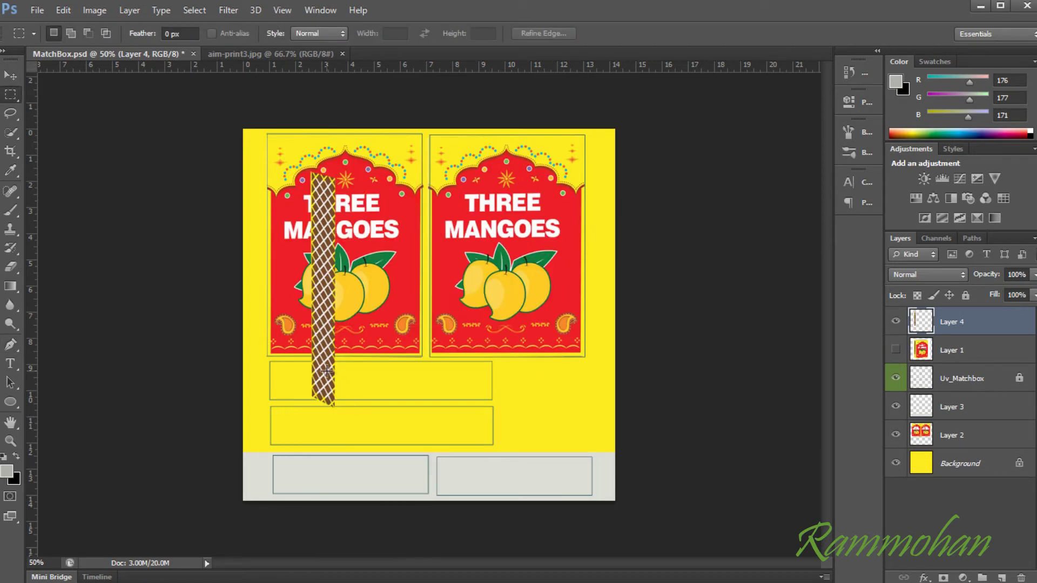
Scale the striker strip to about 82%, rotate it 90° clockwise and move it into the upper long UV shell
key(v)
key(ctrl+t)
shift+drag(335, 172, 394, 223)
drag(544, 372, 437, 532)
key(ctrl+z)
right_click(321, 307)
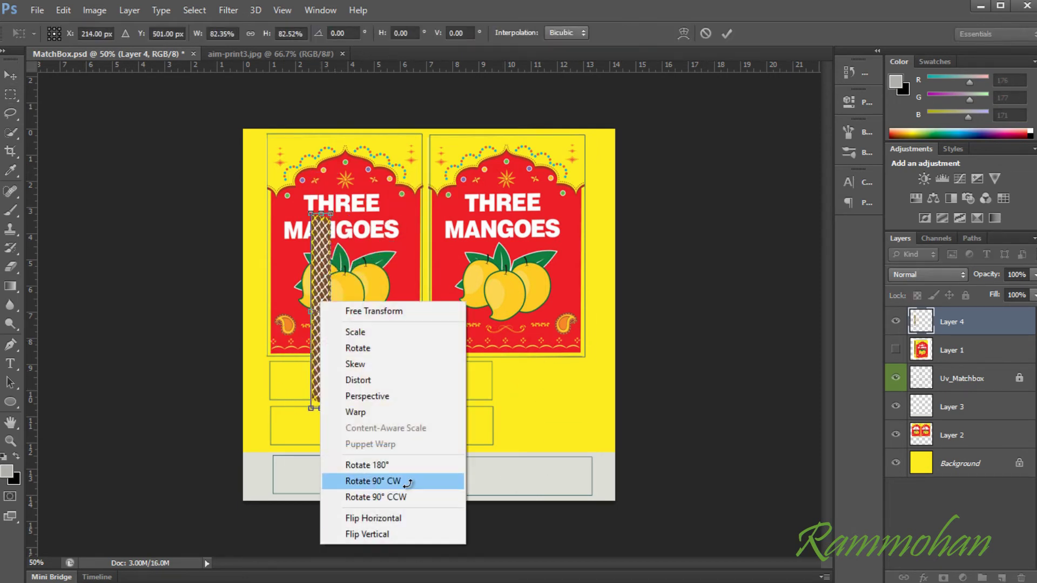
click(438, 481)
drag(366, 308, 428, 380)
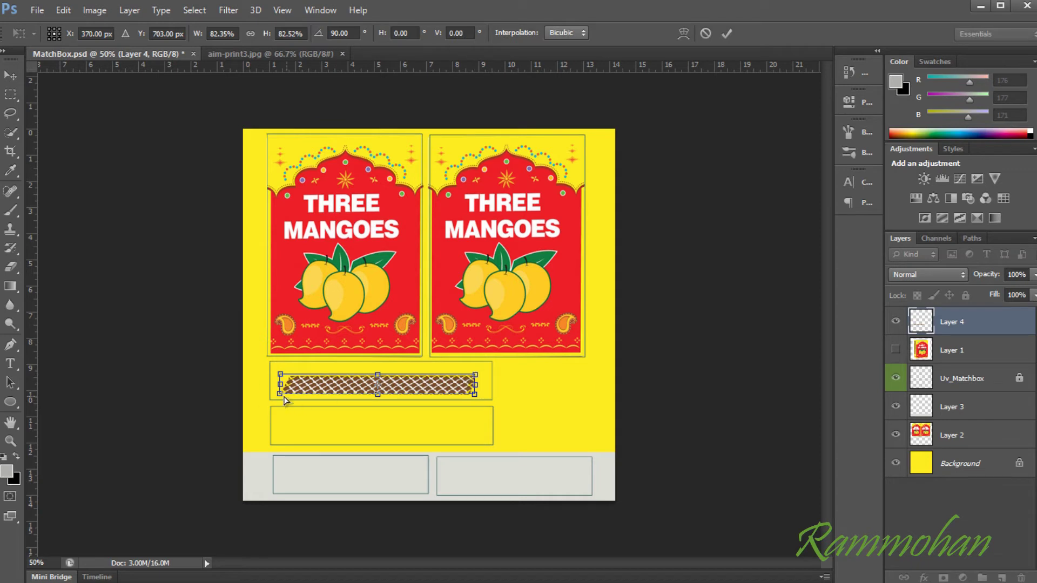
Distort the striker strip's corners to straighten and enlarge it within the upper long UV shell
ctrl+drag(284, 395, 289, 399)
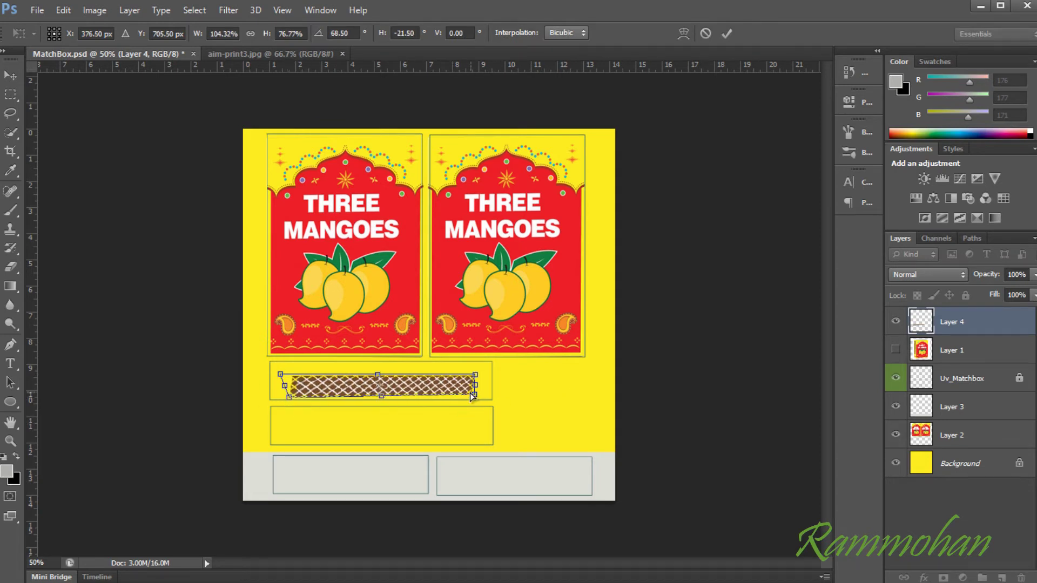
ctrl+drag(473, 397, 489, 369)
key(Up)
key(Up)
key(Up)
key(Up)
key(Up)
key(Up)
key(Up)
key(Up)
key(Up)
key(Up)
key(Up)
key(Up)
key(Up)
key(Up)
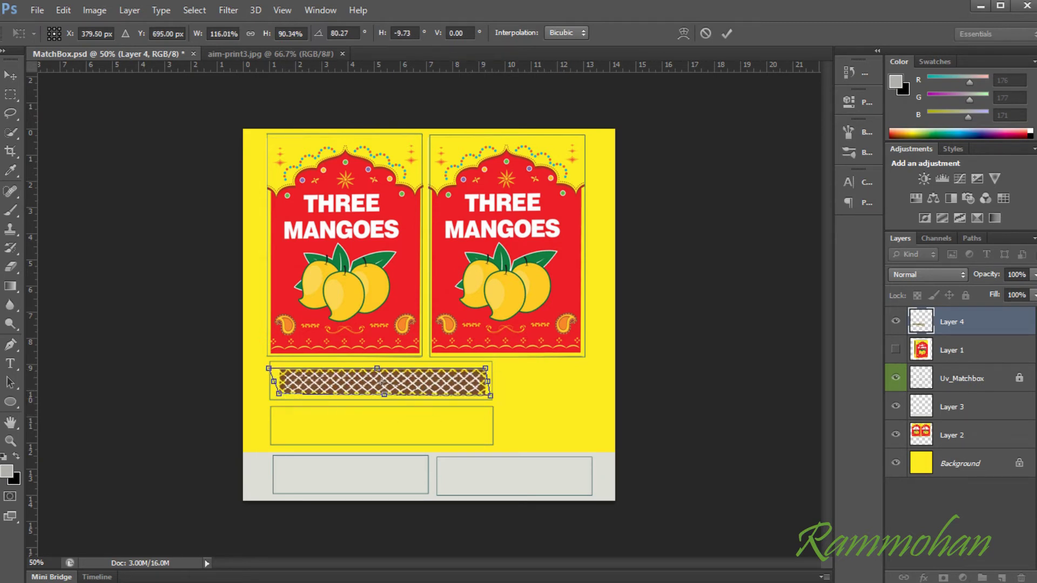
key(Return)
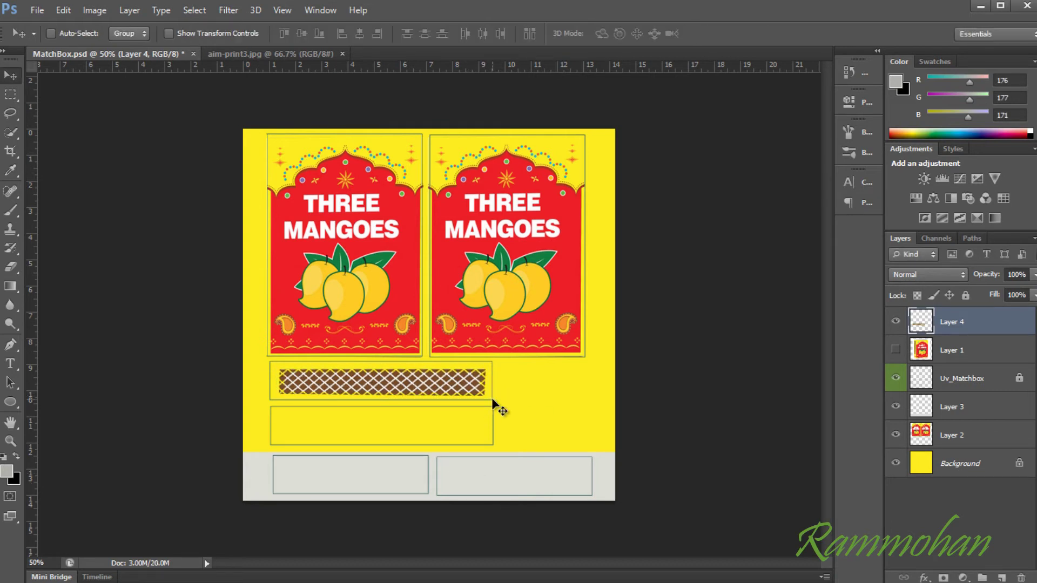
Duplicate the striker strip into the lower long UV shell and merge the copy into Layer 4
alt+drag(363, 383, 361, 425)
key(Down)
key(Down)
key(Down)
key(Down)
key(Down)
key(Down)
key(ctrl+e)
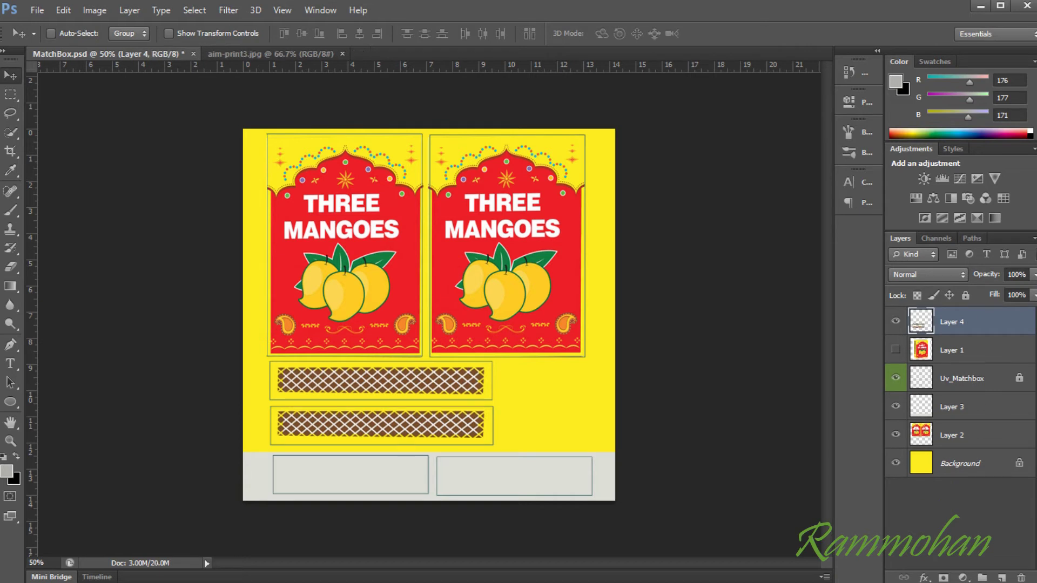
Rename the box picture layer as Ref, move it to the top and place Uv_Matchbox directly above Layer 4
double_click(952, 350)
text(Ref)
key(Return)
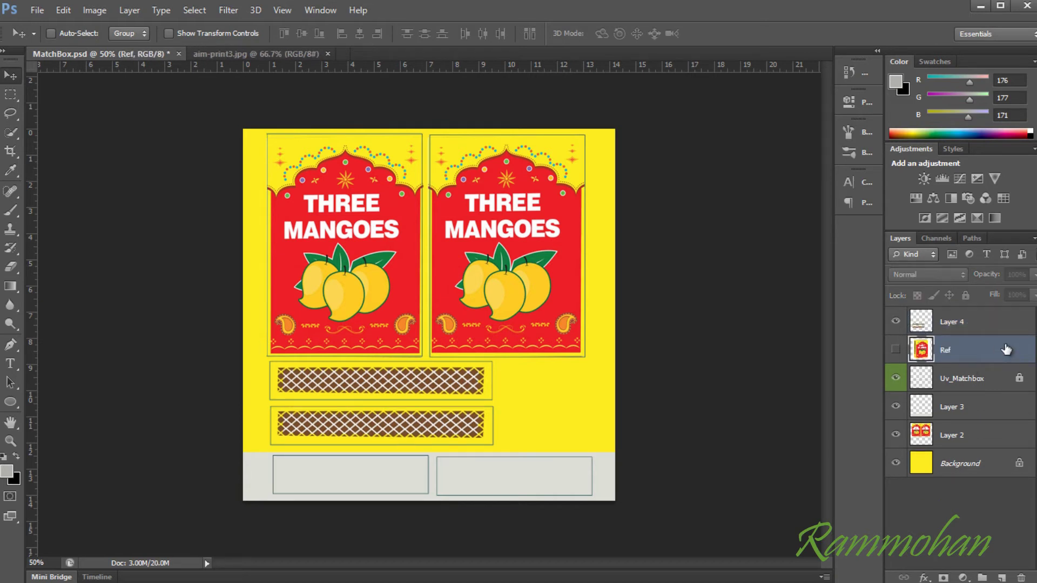
key(ctrl+bracketright)
click(982, 352)
drag(971, 378, 985, 353)
Hide the Uv_Matchbox layer, keep all artwork layers visible and save the MatchBox.psd document
click(895, 351)
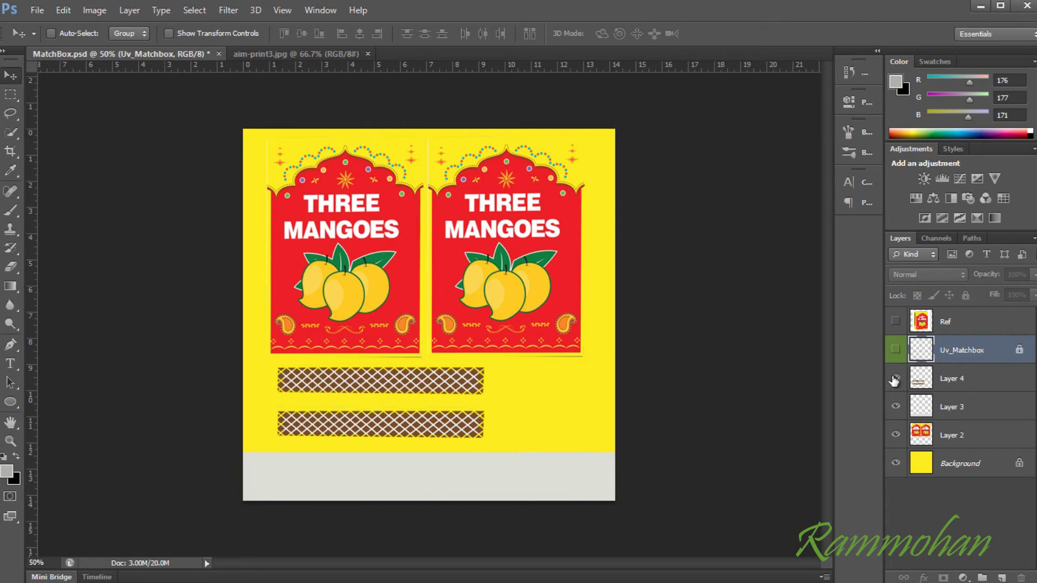
click(895, 379)
click(895, 379)
click(896, 437)
click(896, 436)
key(ctrl+s)
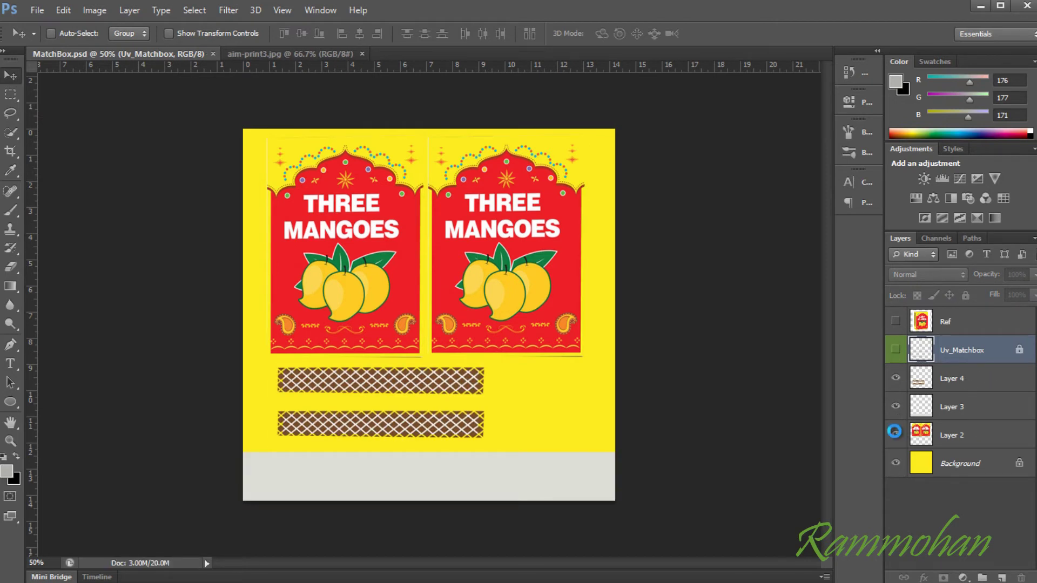
Save a JPEG copy named MatchBox.jpg in the MatchBox-2 folder with quality 12 and Baseline ("Standard") format
key(ctrl+shift+s)
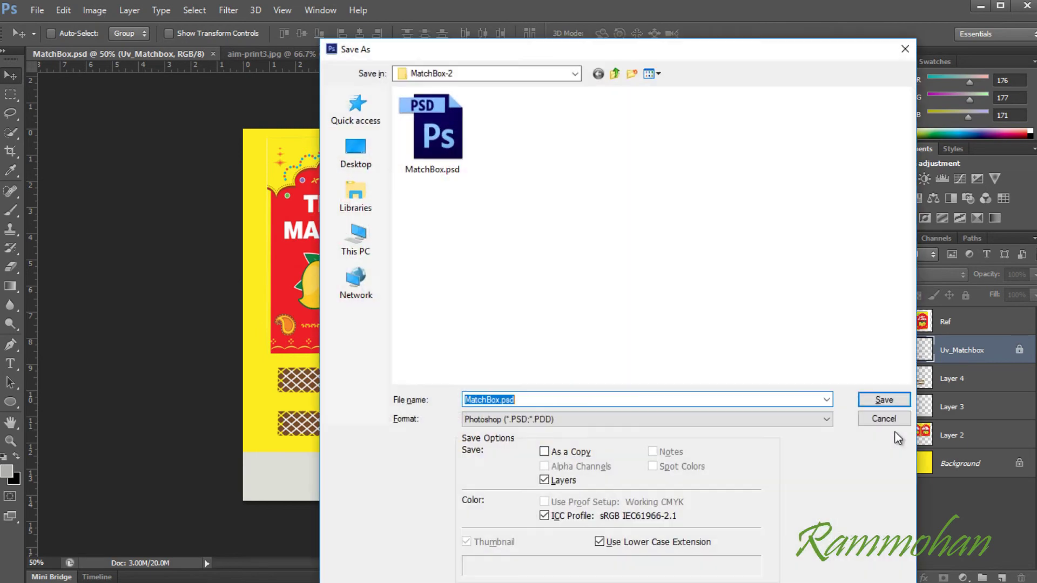
click(493, 420)
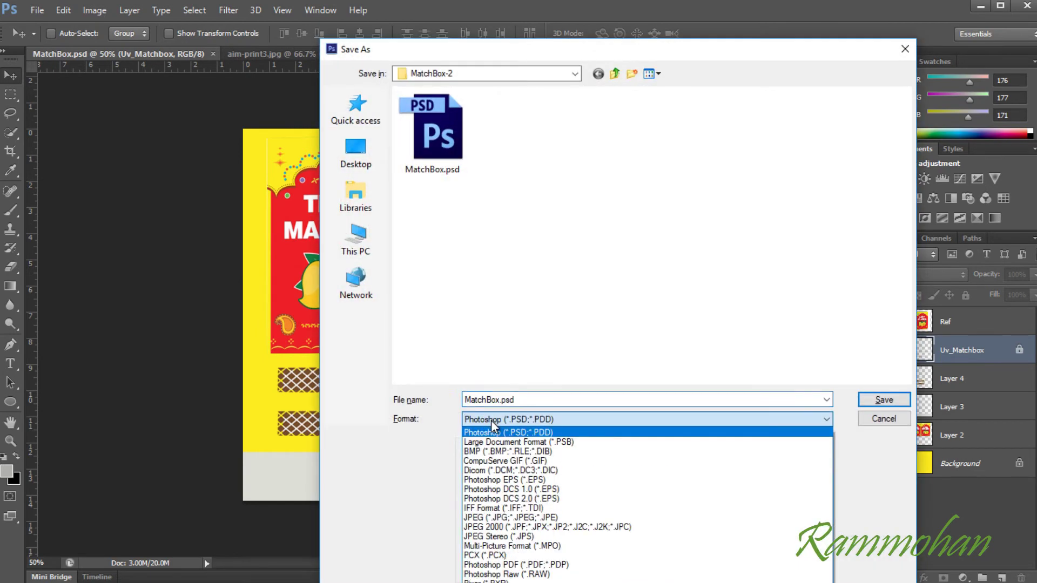
click(514, 519)
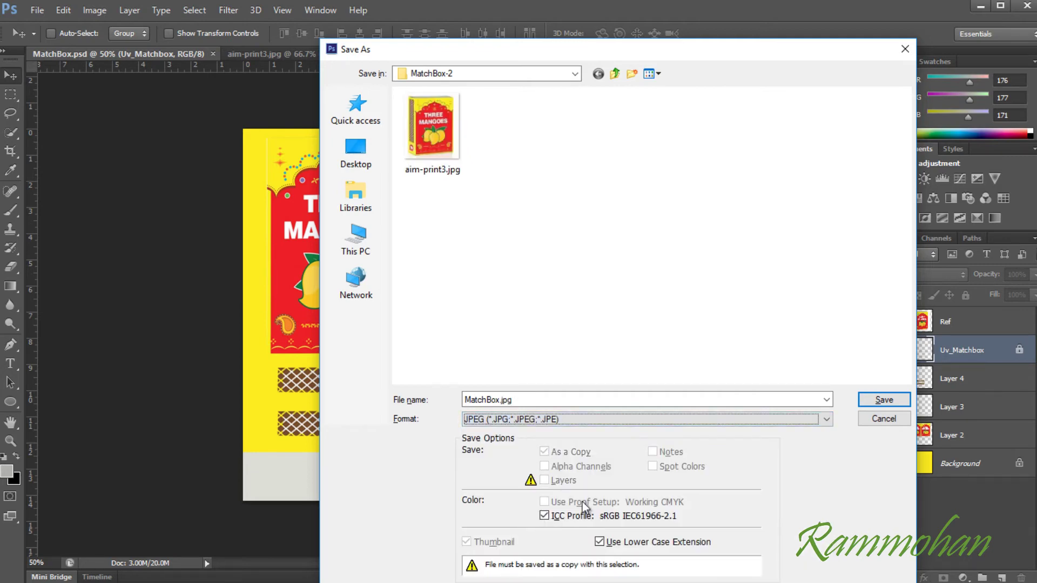
click(887, 401)
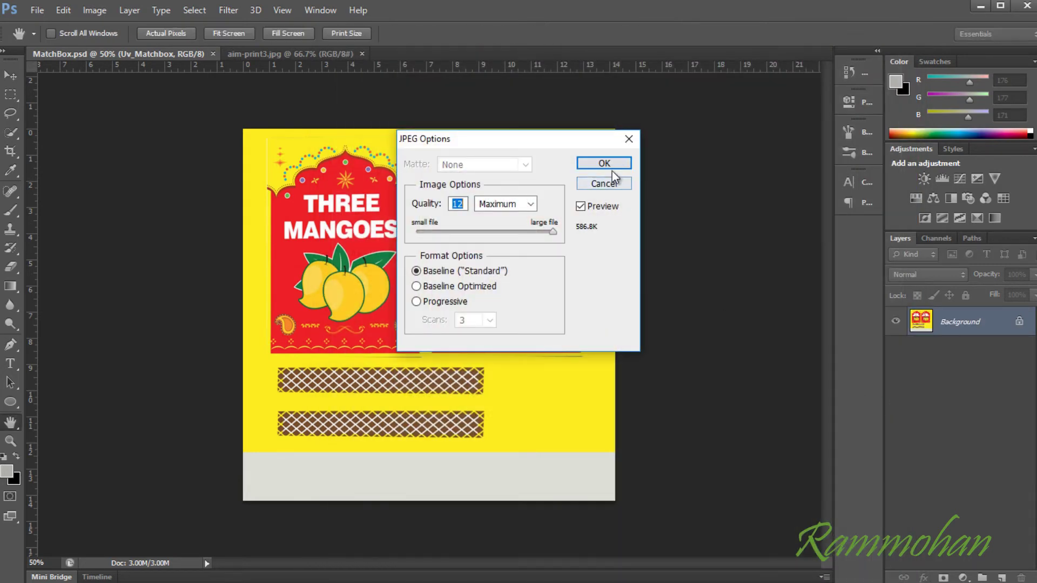
click(605, 164)
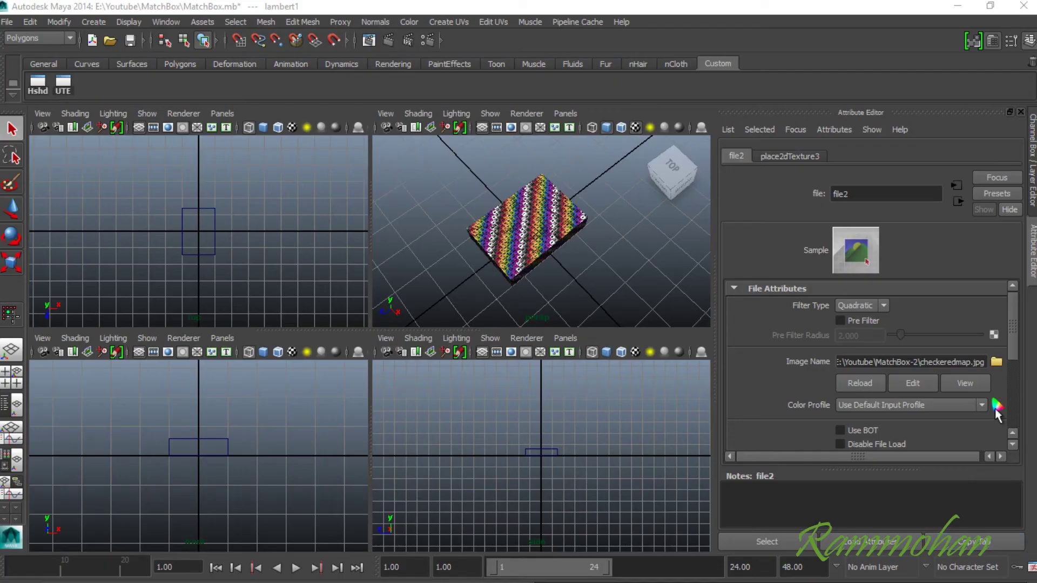
Switch to Maya, replace the file2 texture image with MatchBox.jpg from the MatchBox-2 folder and clear the selection
click(997, 363)
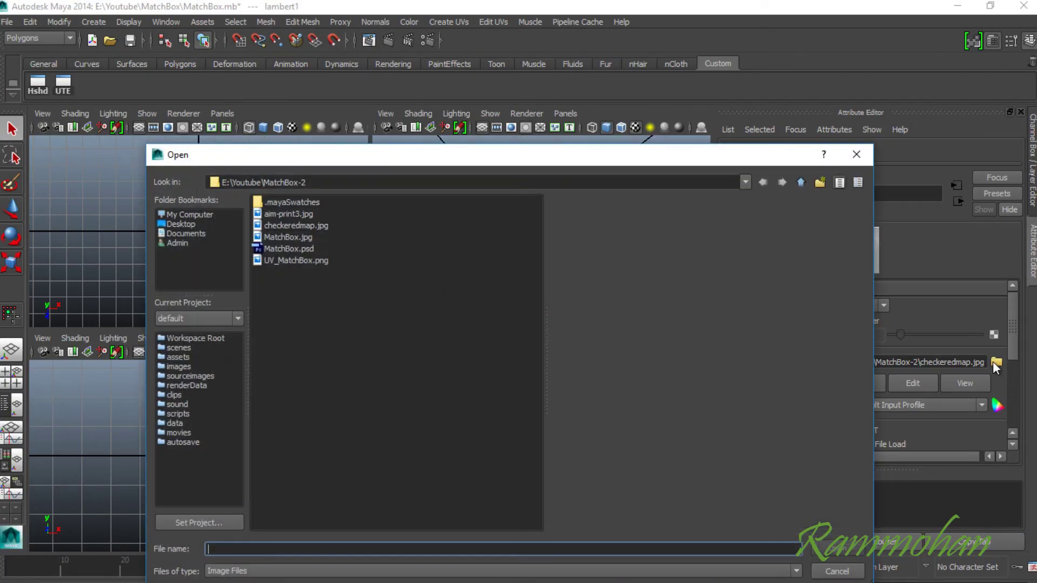
click(303, 240)
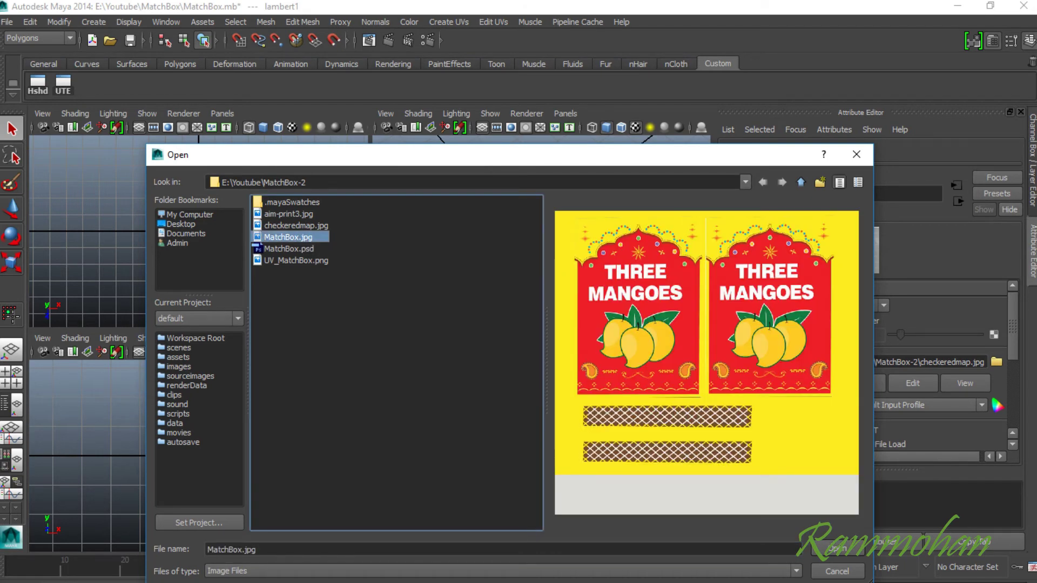
click(861, 550)
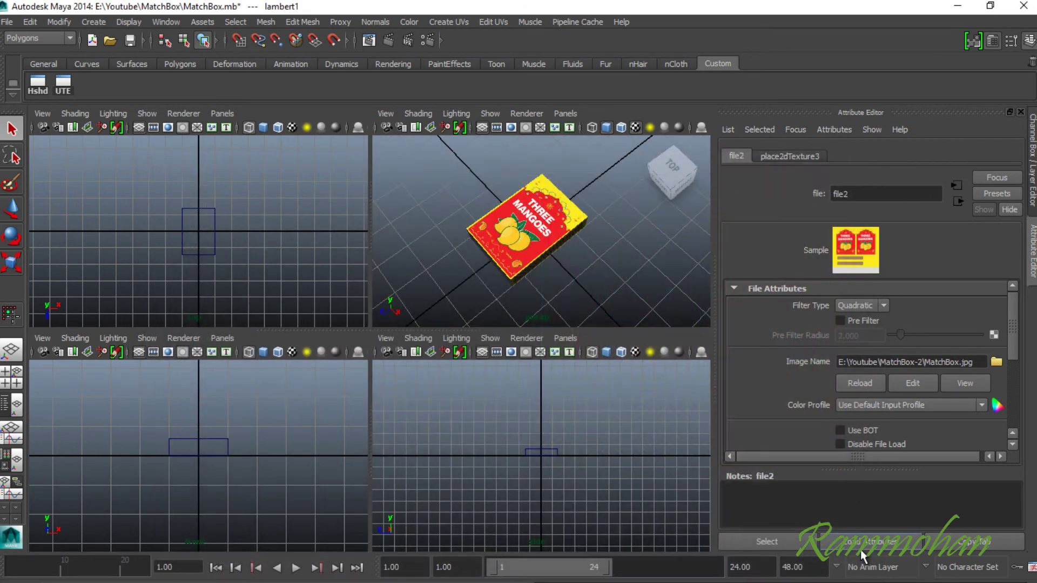
click(665, 275)
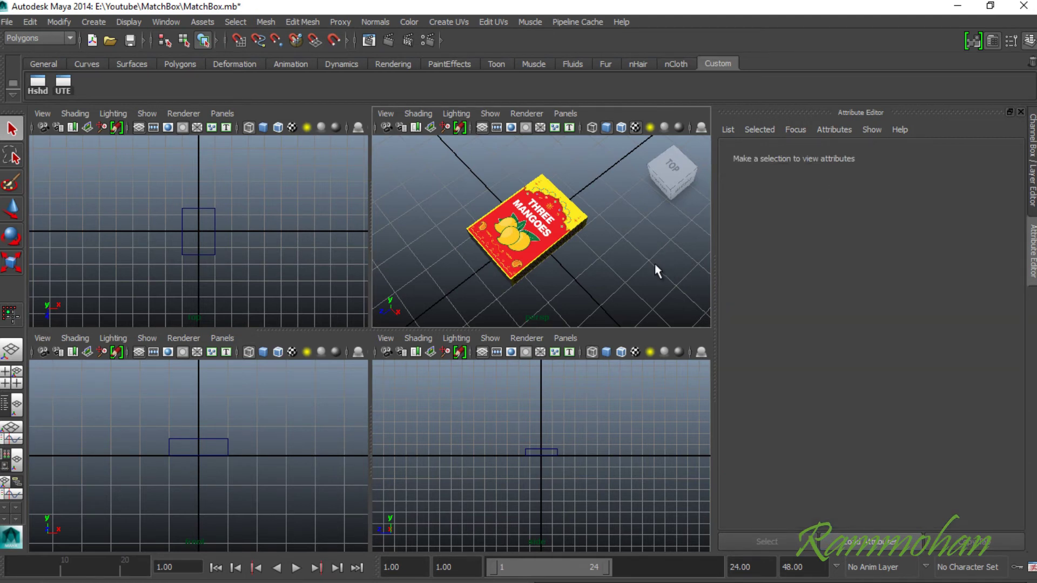
Enlarge the perspective view and examine the textured matchbox's label and side faces
key(ctrl+space)
key(ctrl+space)
key(space)
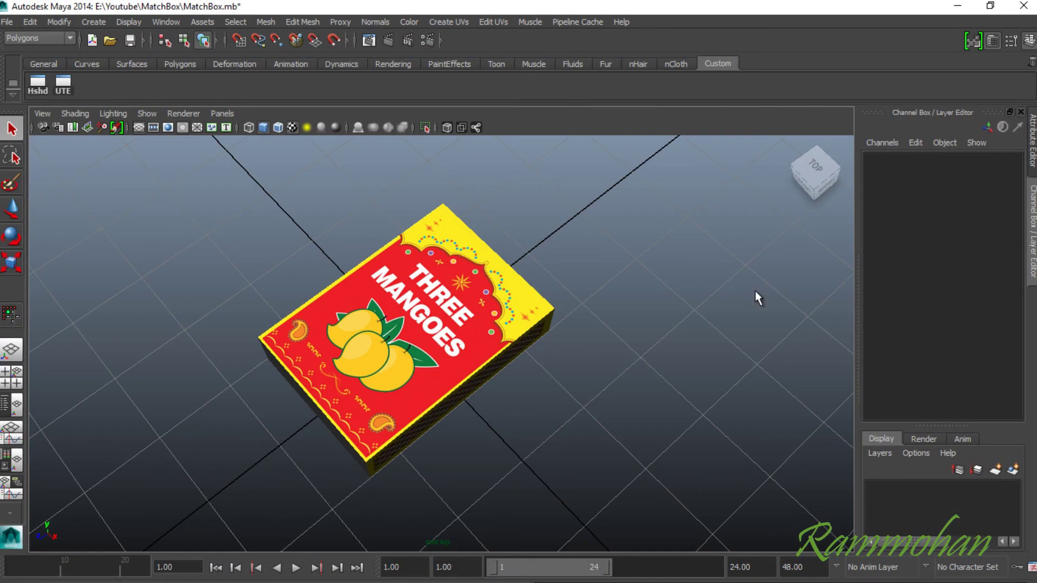
alt+drag(756, 297, 537, 394)
scroll(537, 394, down, 2)
scroll(534, 391, up, 1)
Try to rotate the matchbox freely in the perspective view
click(484, 342)
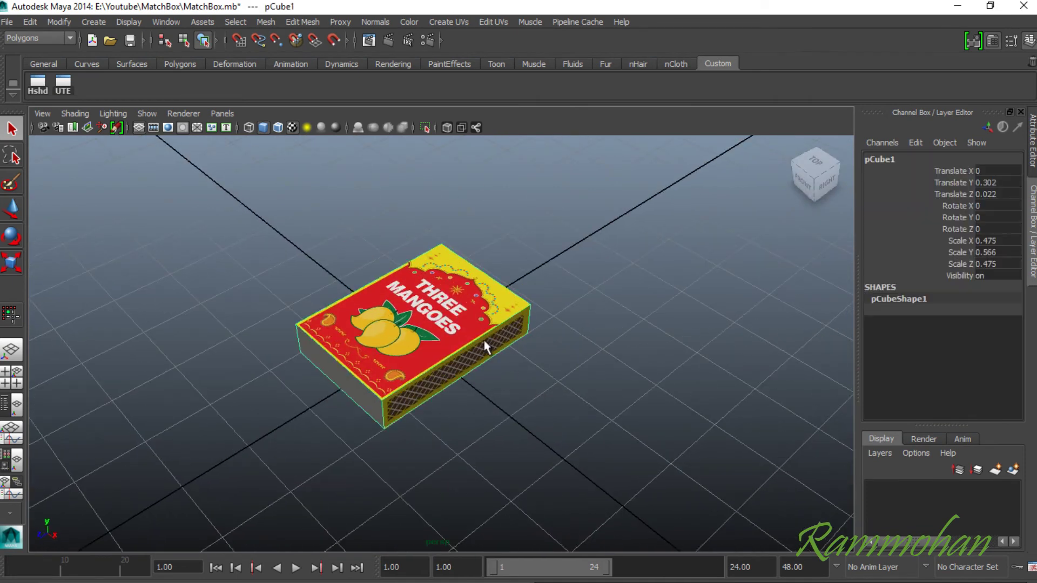
key(e)
drag(446, 328, 549, 424)
key(ctrl+z)
key(ctrl+z)
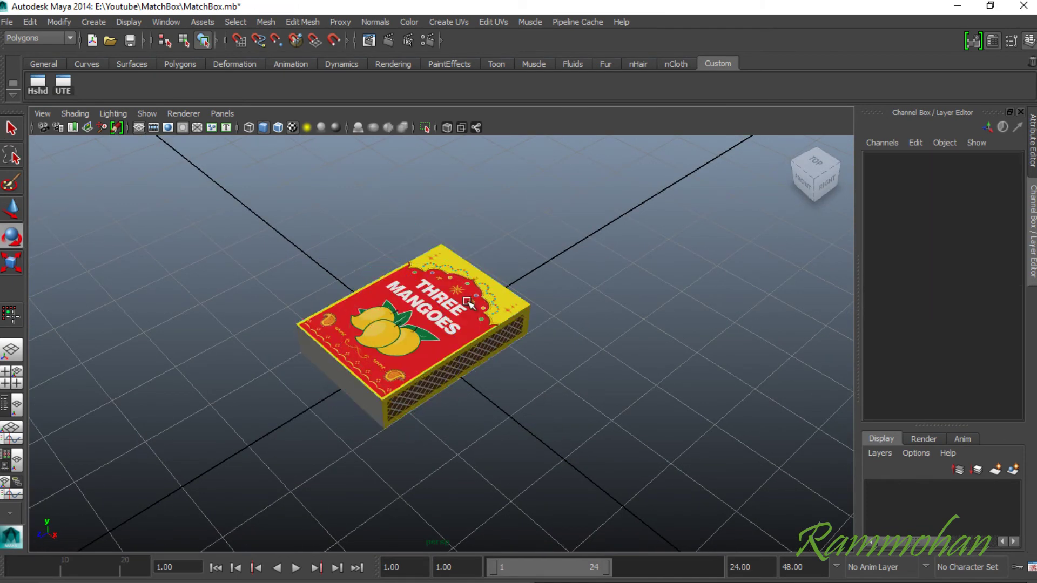
Select the matchbox, examine its texture from all sides and return to the four-view layout
click(468, 300)
alt+drag(468, 300, 629, 490)
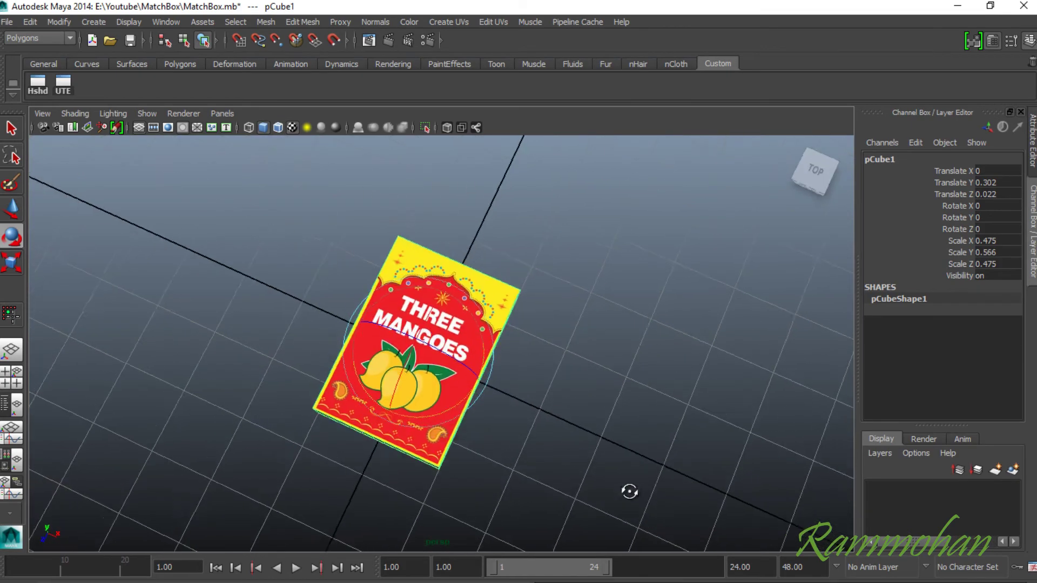
alt+right_drag(630, 490, 722, 481)
alt+drag(722, 481, 626, 200)
alt+right_drag(626, 200, 512, 324)
alt+drag(512, 324, 616, 394)
key(ctrl+space)
key(ctrl+space)
key(space)
Turn on textured display in the top and side views and shaded display in the front view, and clear the selection
click(289, 192)
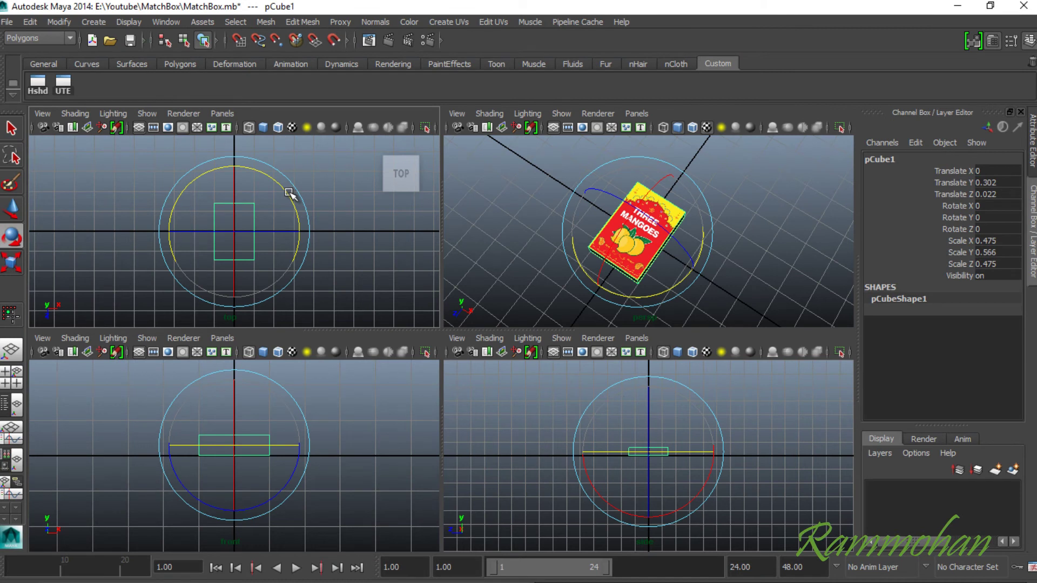
key(5)
key(6)
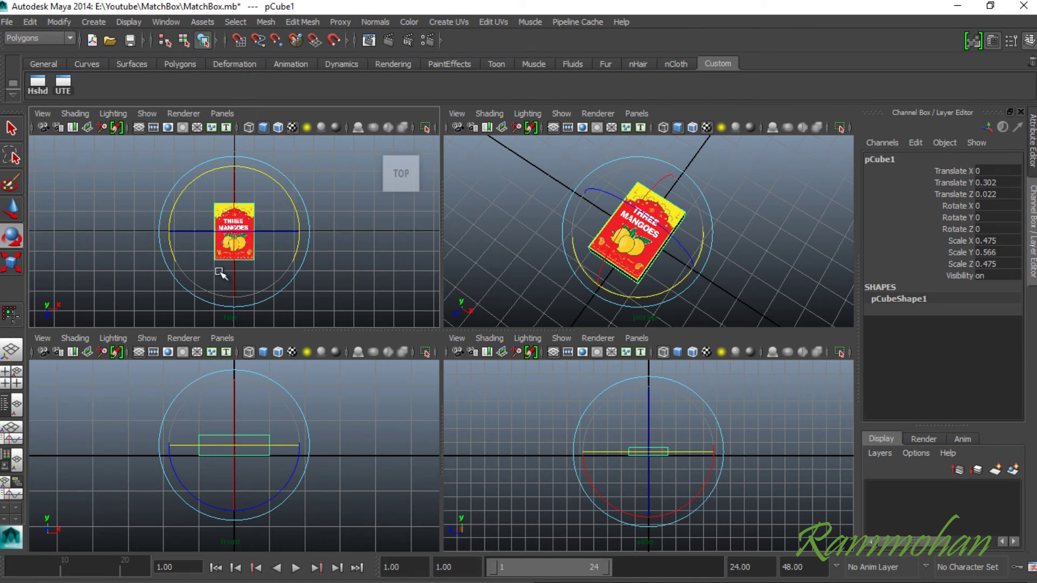
click(265, 444)
key(5)
click(666, 449)
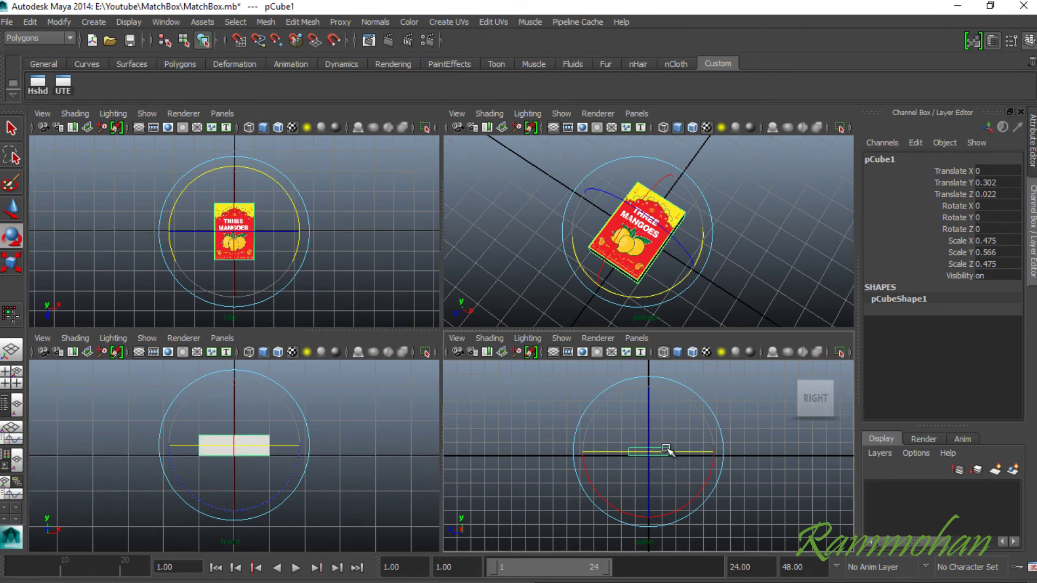
key(6)
click(732, 254)
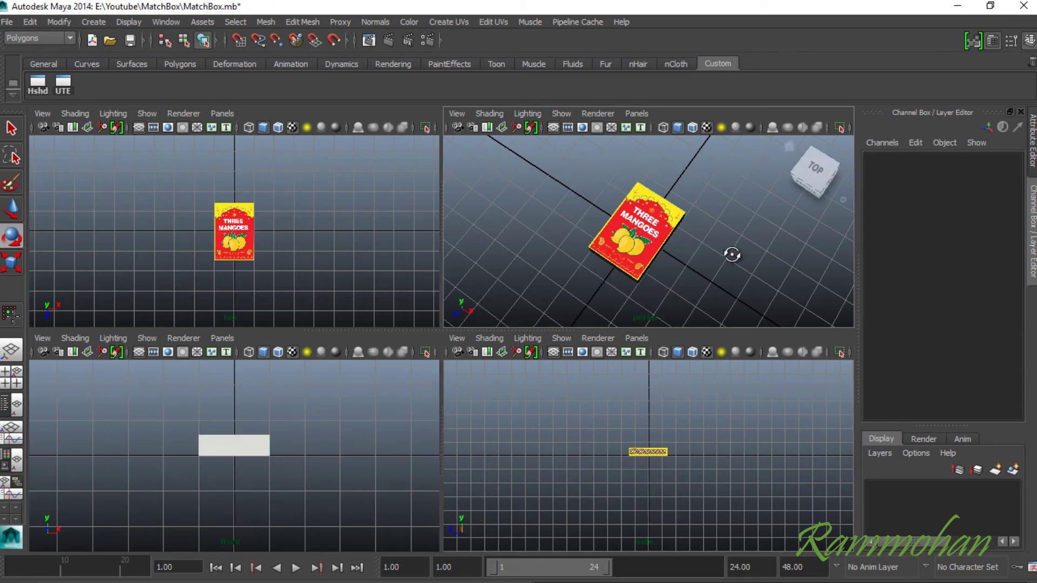
Frame the whole matchbox in the side, front and top views
alt+drag(732, 254, 481, 255)
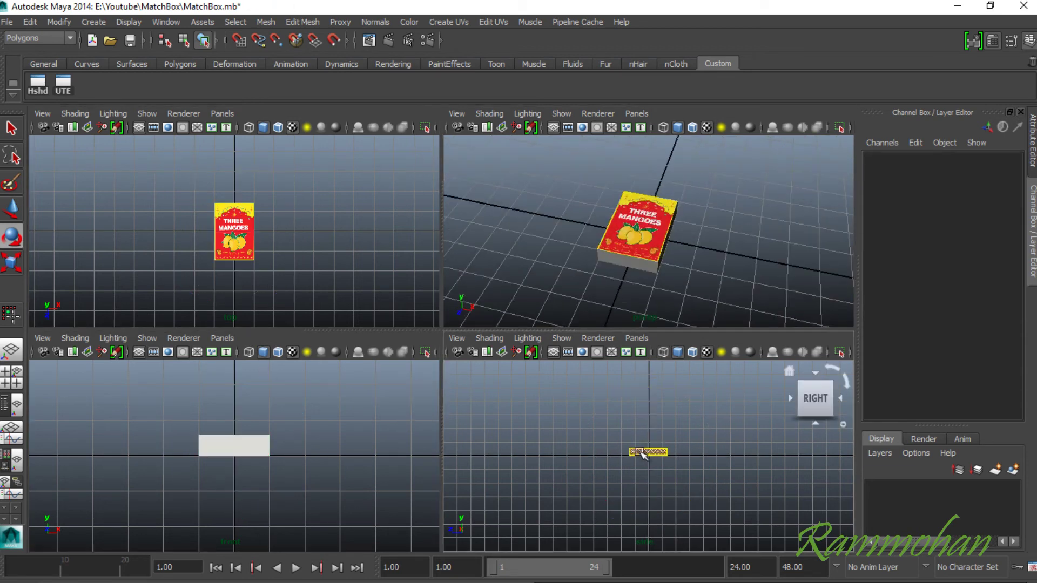
key(a)
key(a)
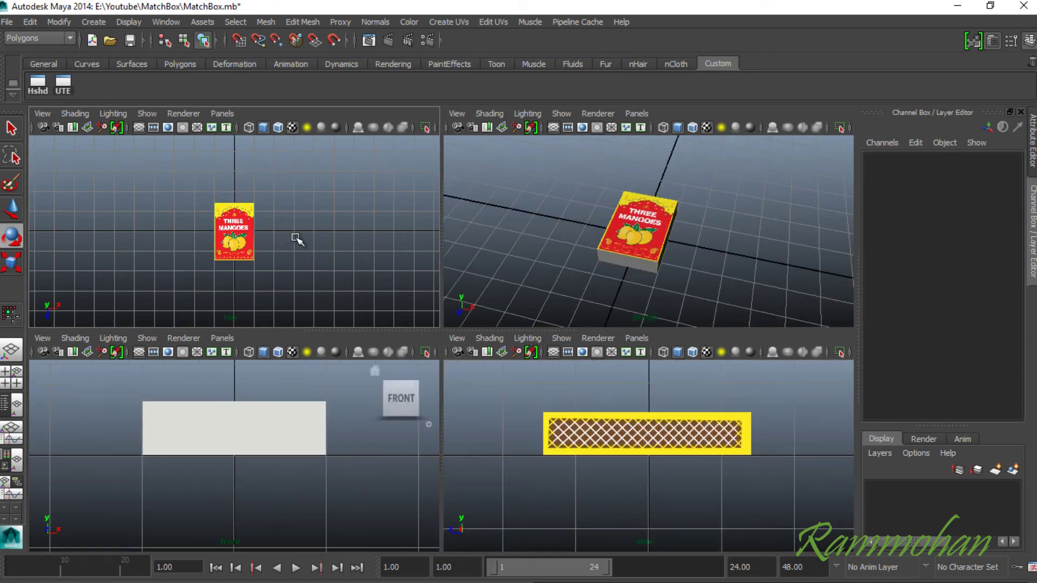
key(a)
Select the matchbox in the perspective view and activate the Move tool
click(640, 248)
alt+drag(773, 258, 748, 264)
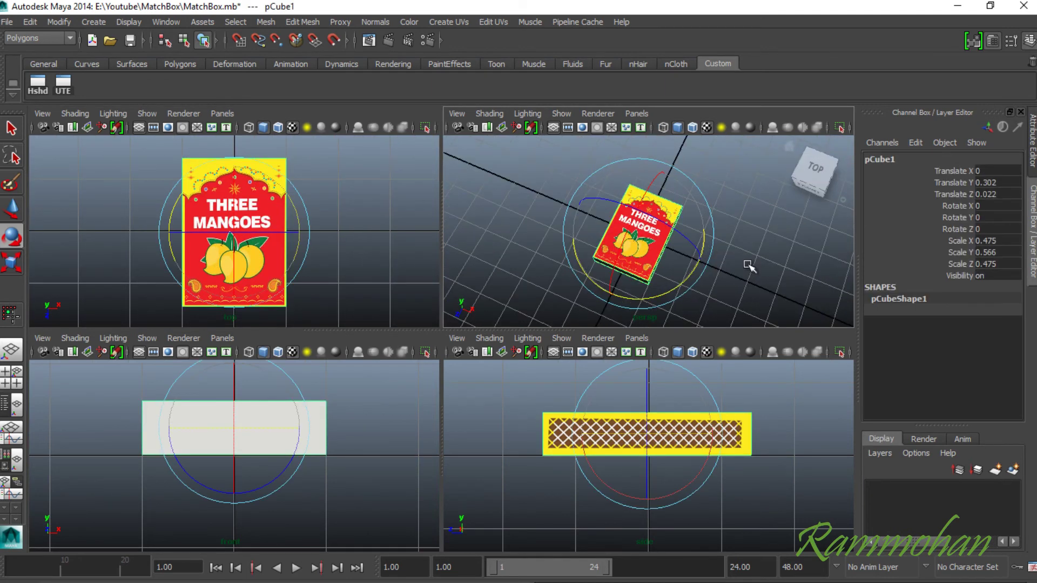
scroll(747, 264, up, 5)
scroll(748, 265, down, 5)
click(747, 264)
click(665, 245)
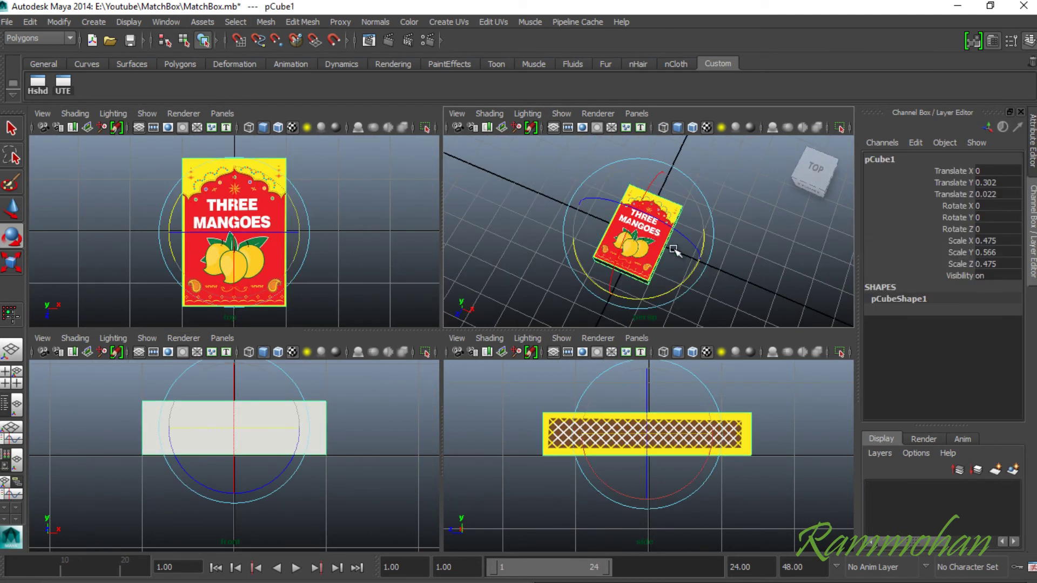
key(w)
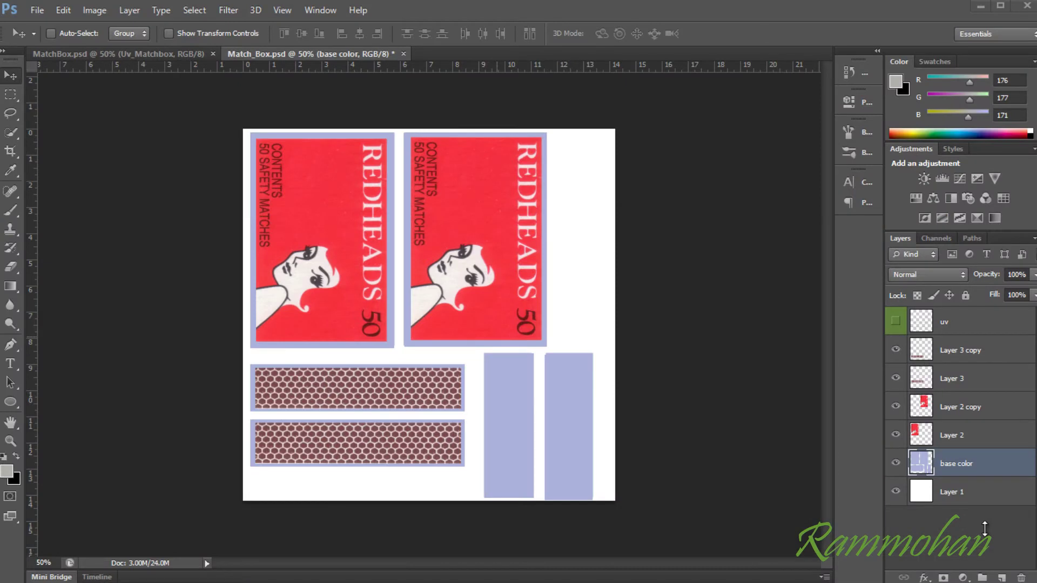
Switch to Photoshop and merge Layer 3 copy into Layer 3 in Match_Box.psd, keeping the merged strips visible
click(972, 350)
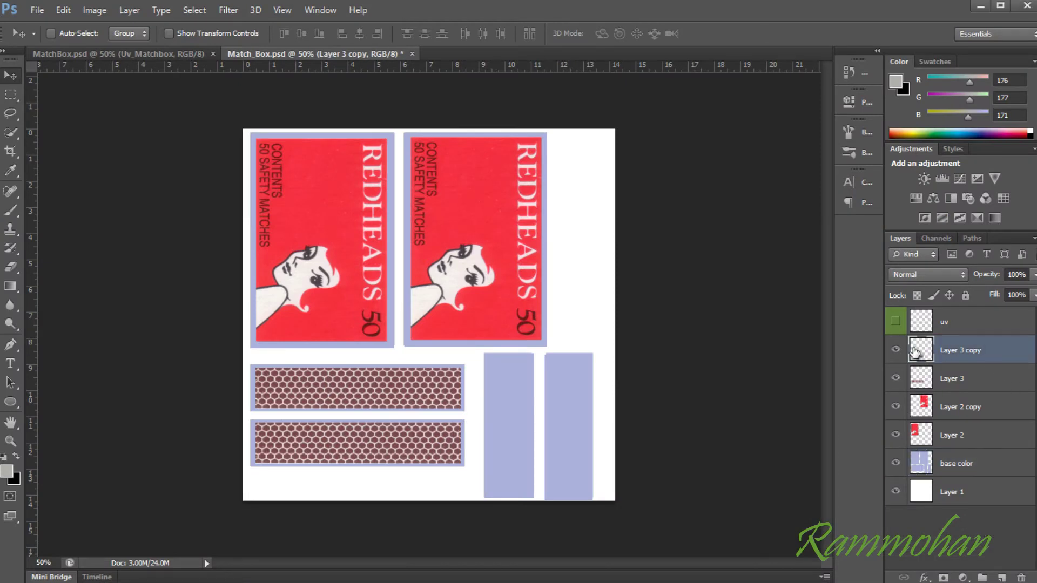
click(896, 378)
key(ctrl+e)
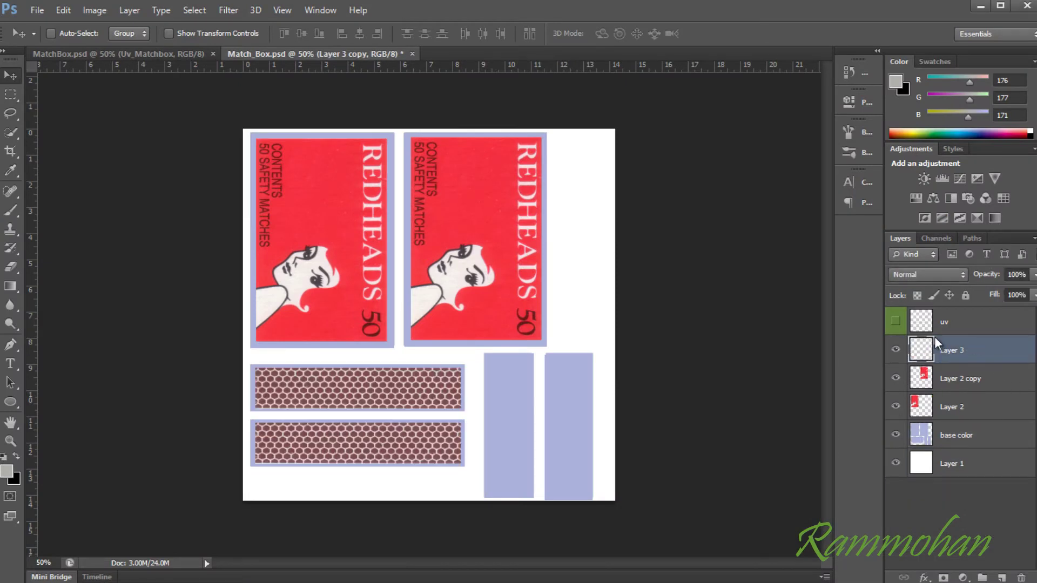
click(896, 350)
click(895, 350)
Merge Layer 2 copy into Layer 2 and keep the merged Redheads labels visible
click(949, 383)
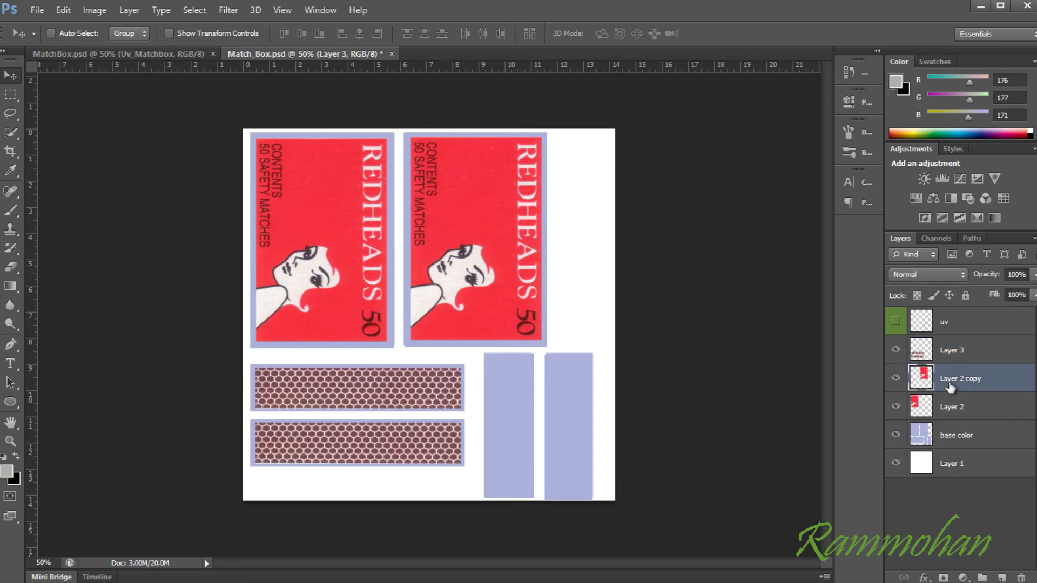
click(896, 378)
click(895, 378)
key(ctrl+e)
click(896, 378)
click(895, 378)
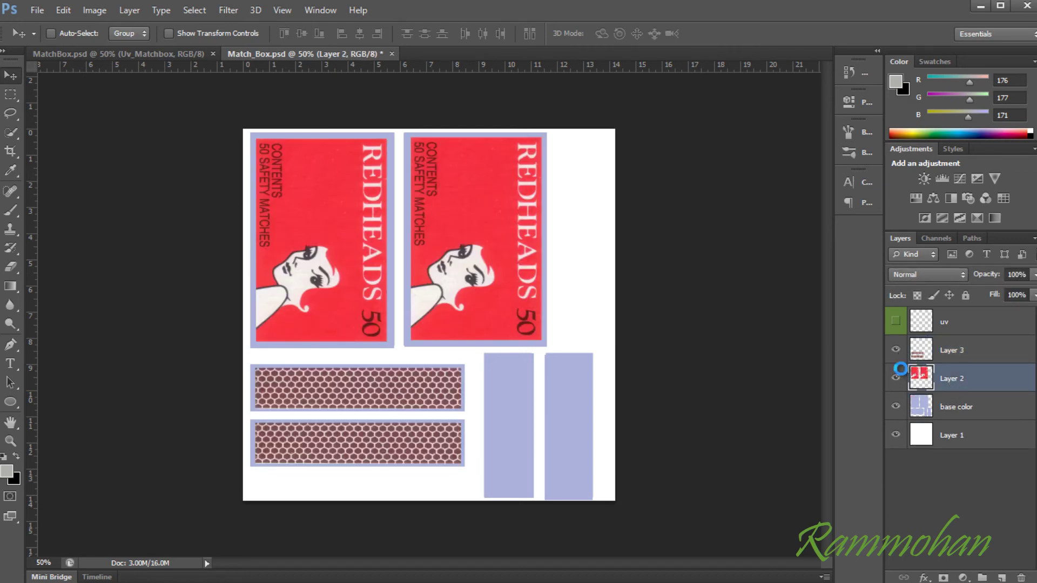
Start saving a copy of Match_Box.psd in the MatchBox-2 folder and set its format to JPEG
key(ctrl+shift+s)
click(562, 419)
scroll(565, 421, down, 1)
click(570, 420)
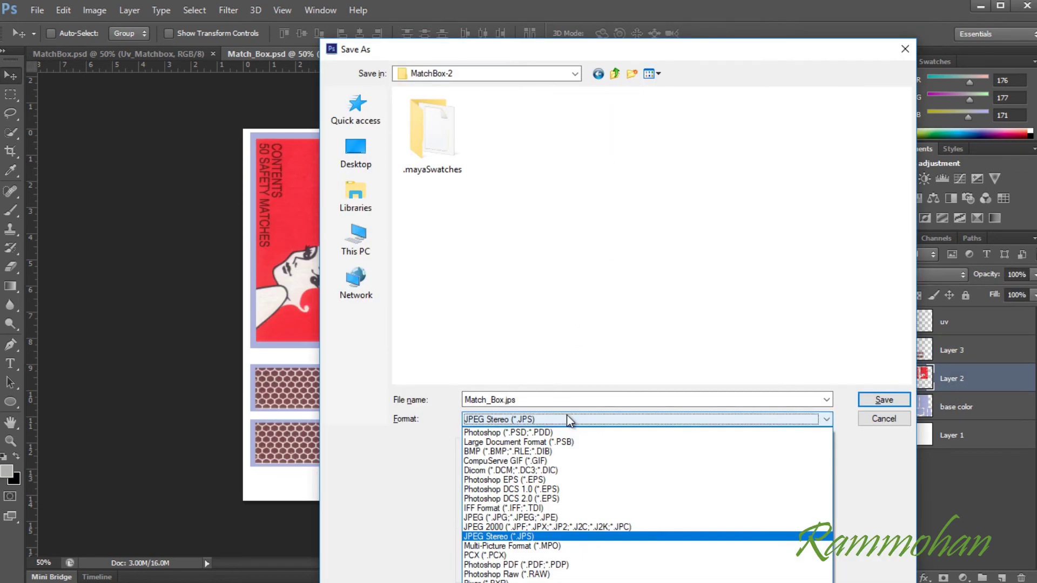
click(564, 513)
Name the JPEG copy MatchBox_02 and save it, accepting the JPEG options
click(554, 403)
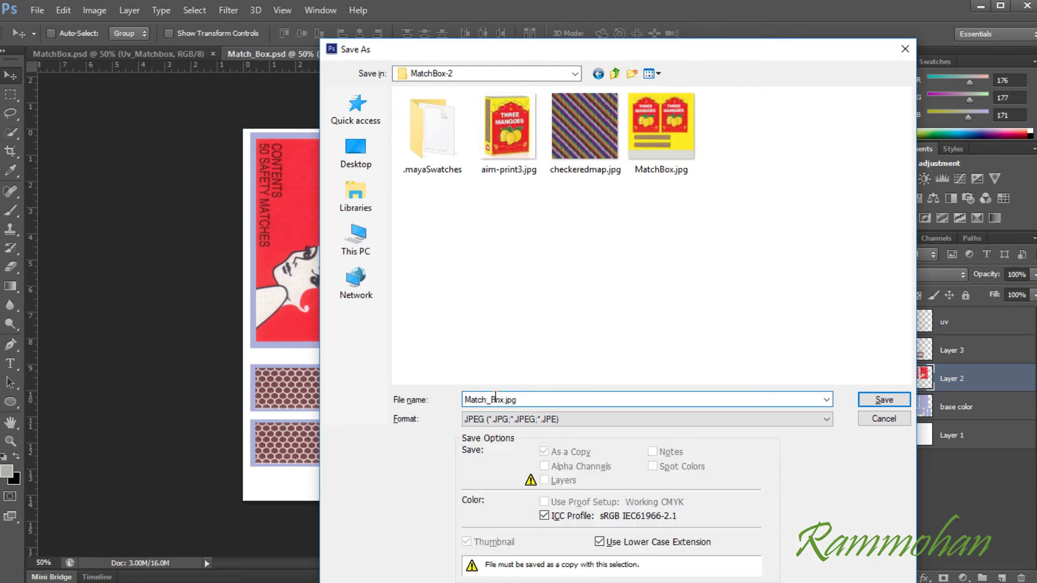
drag(488, 400, 610, 399)
text(box)
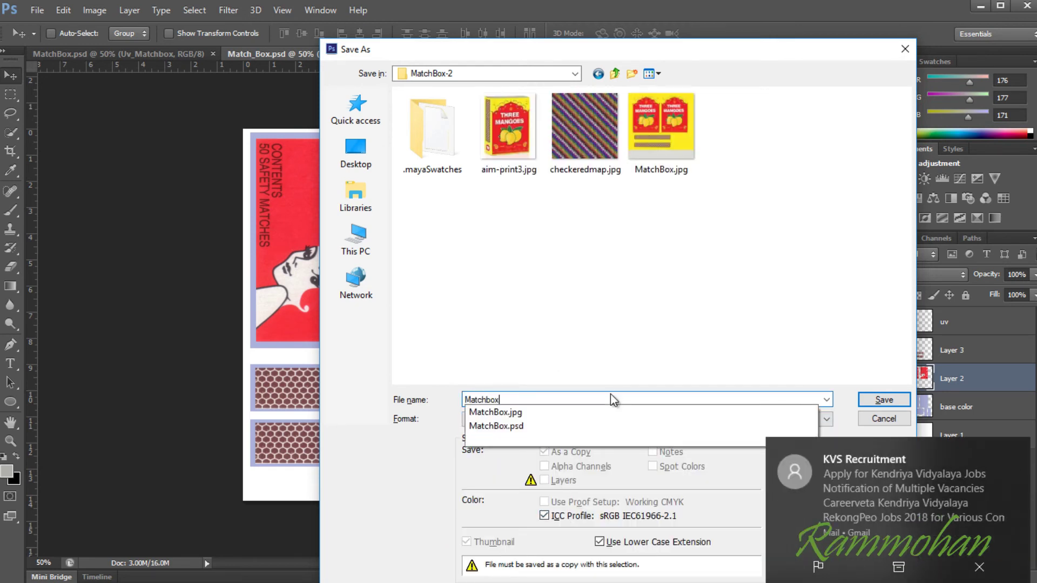
drag(519, 401, 448, 402)
text(Matc)
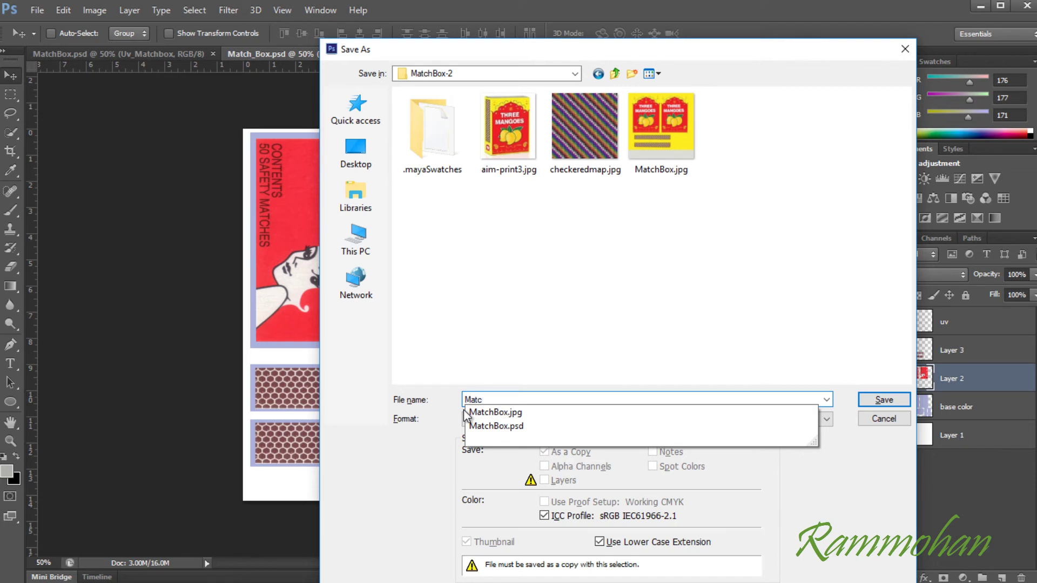
text(hBox_02)
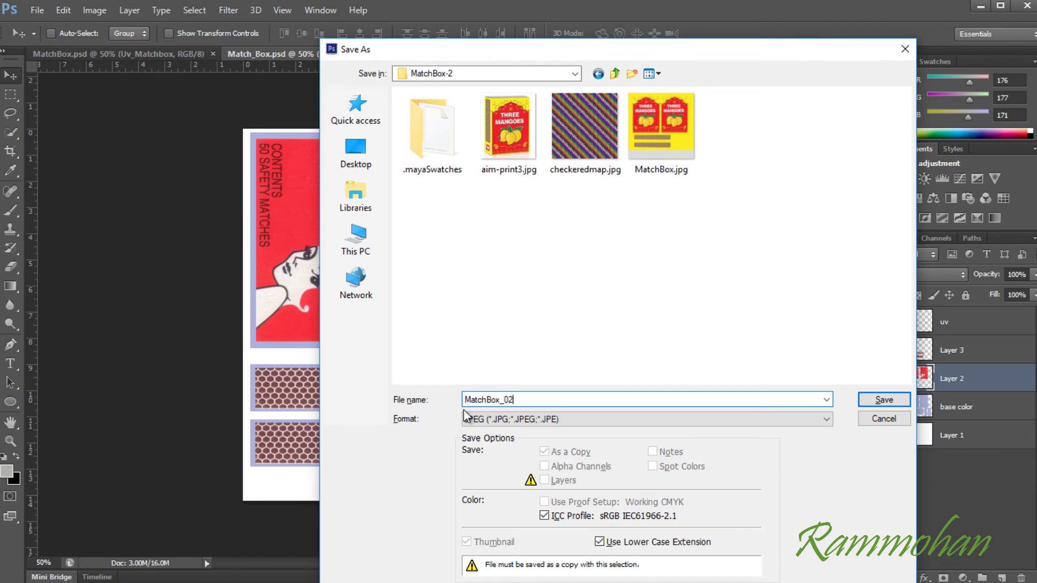
click(898, 400)
click(625, 164)
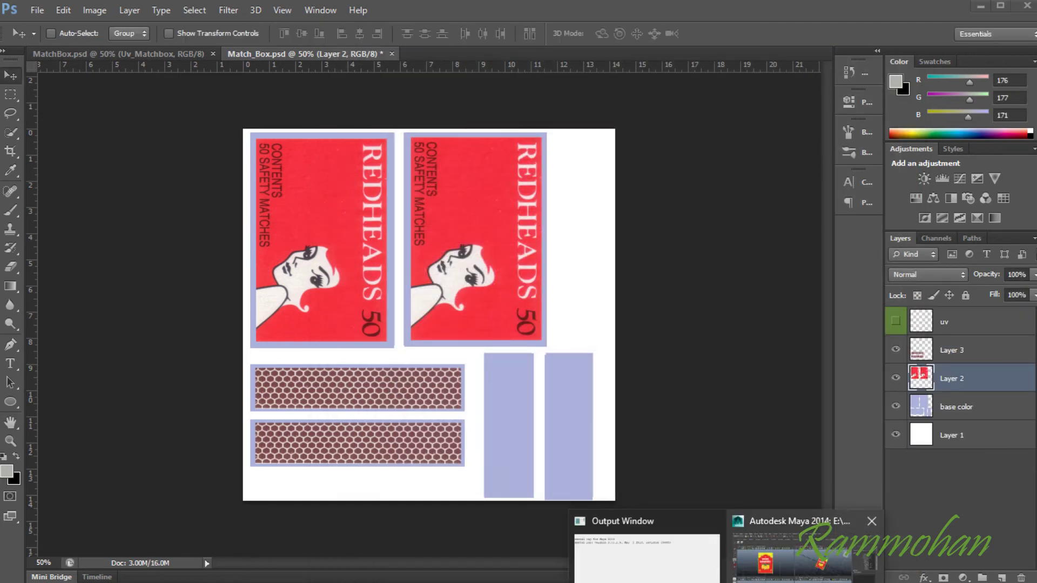
Switch to Maya, duplicate the matchbox and move the copy along X to about 2.93
click(805, 559)
click(732, 237)
key(space)
alt+drag(626, 424, 630, 389)
click(465, 351)
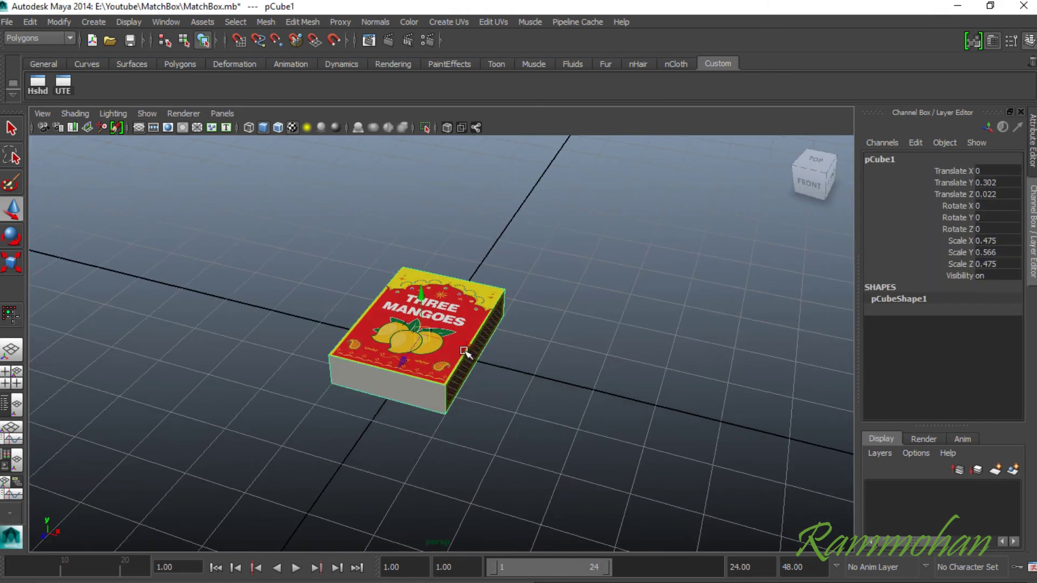
key(ctrl+d)
drag(462, 345, 643, 361)
alt+drag(441, 417, 469, 464)
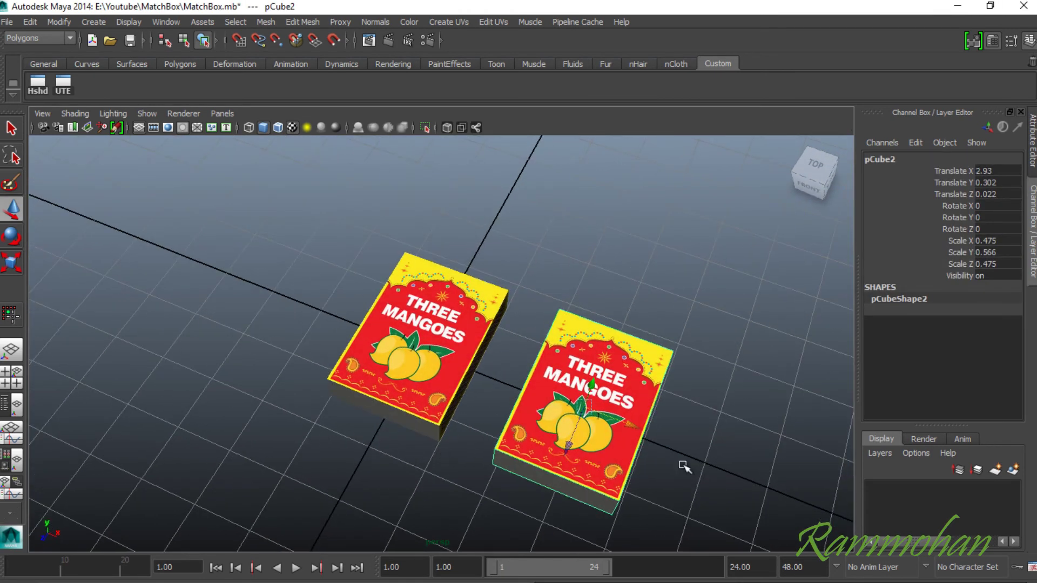
Assign the lambert8 material from the Hypershade to the duplicated matchbox and minimize the Hypershade
mouse_move(722, 443)
alt+mouse_down()
mouse_move(674, 415)
mouse_move(727, 439)
alt+mouse_up()
alt+right_drag(754, 446, 679, 408)
alt+drag(690, 456, 688, 434)
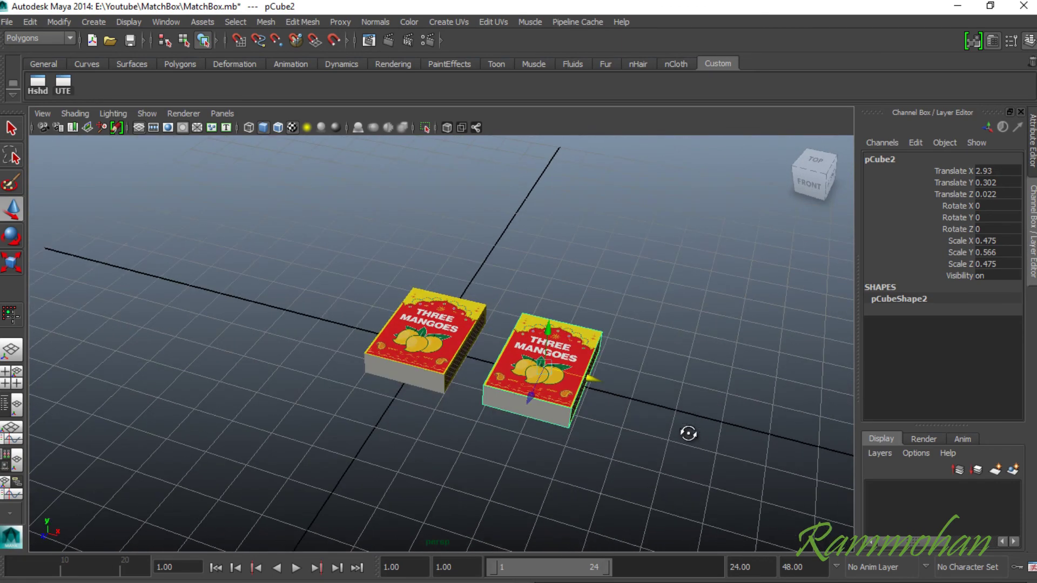
click(39, 79)
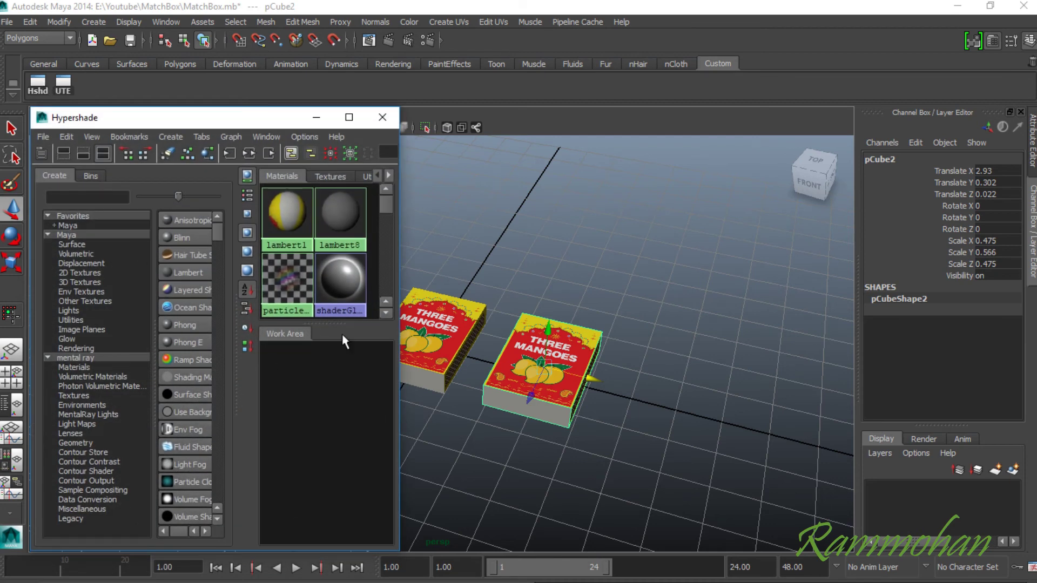
click(330, 217)
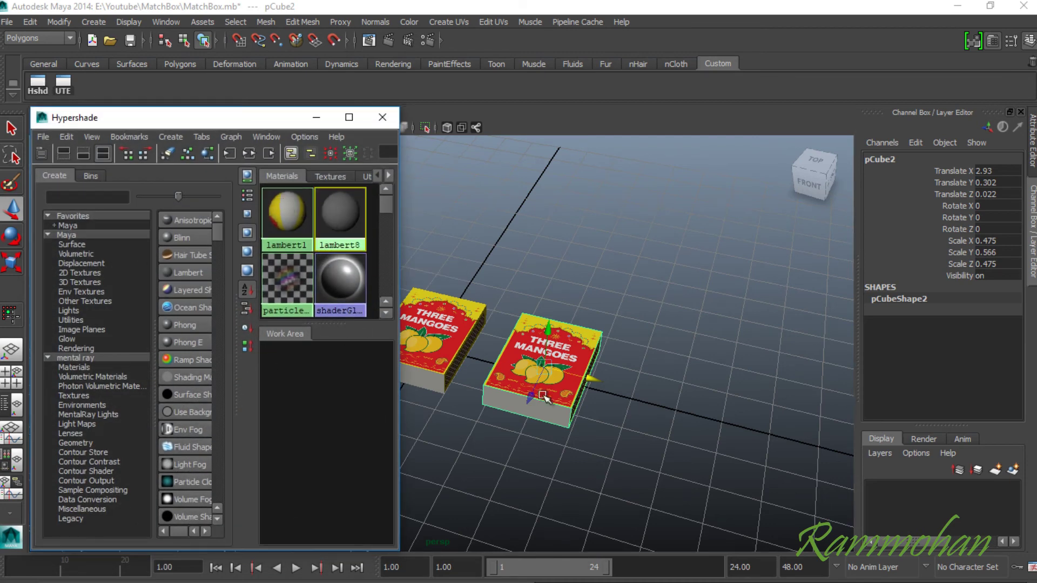
click(552, 399)
right_drag(335, 209, 335, 178)
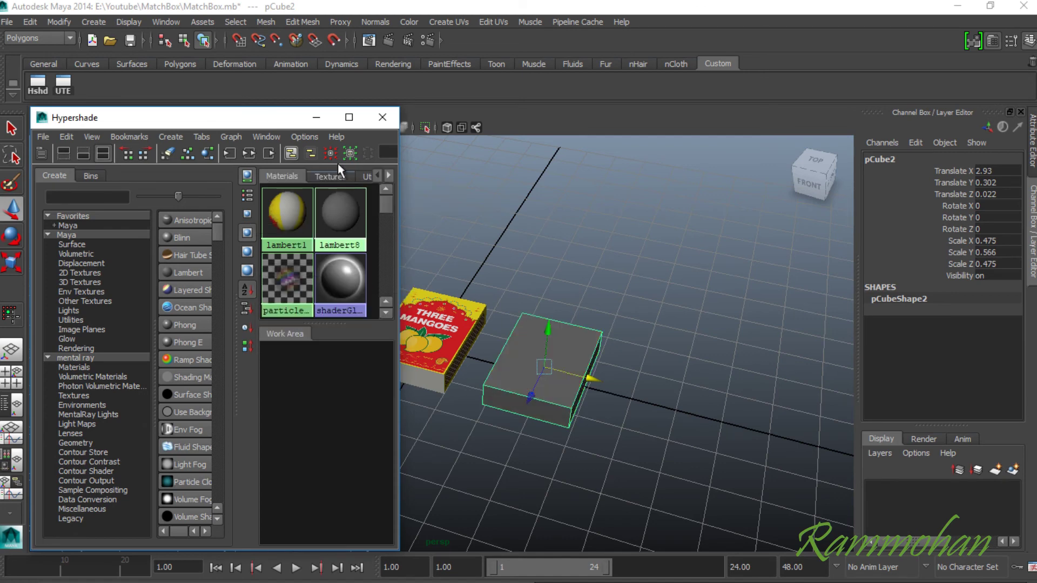
click(320, 116)
Connect MatchBox_02.jpg from the MatchBox-2 folder as the color texture of the lambert8 material
alt+drag(552, 475, 552, 489)
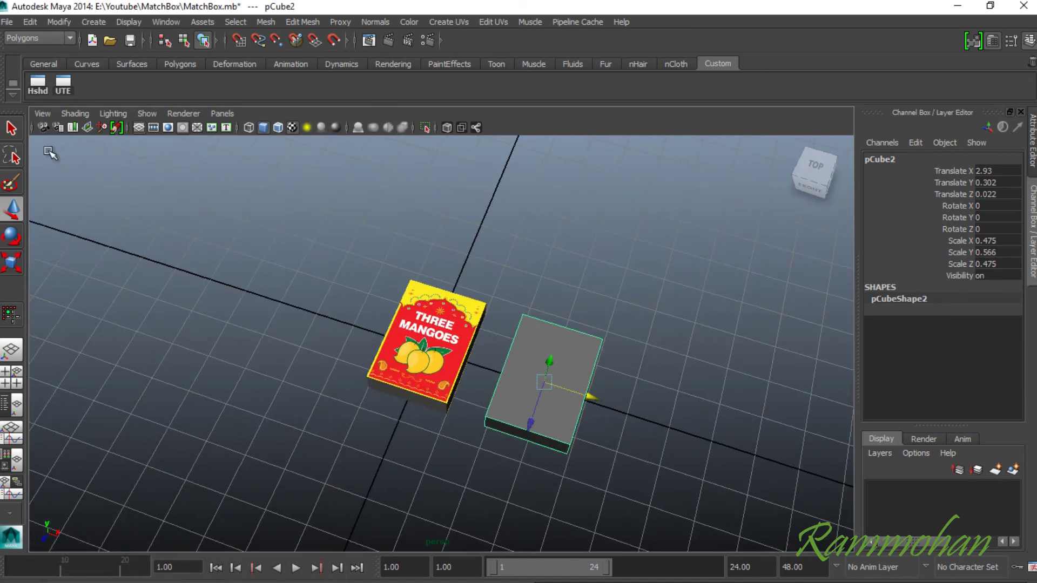
click(38, 87)
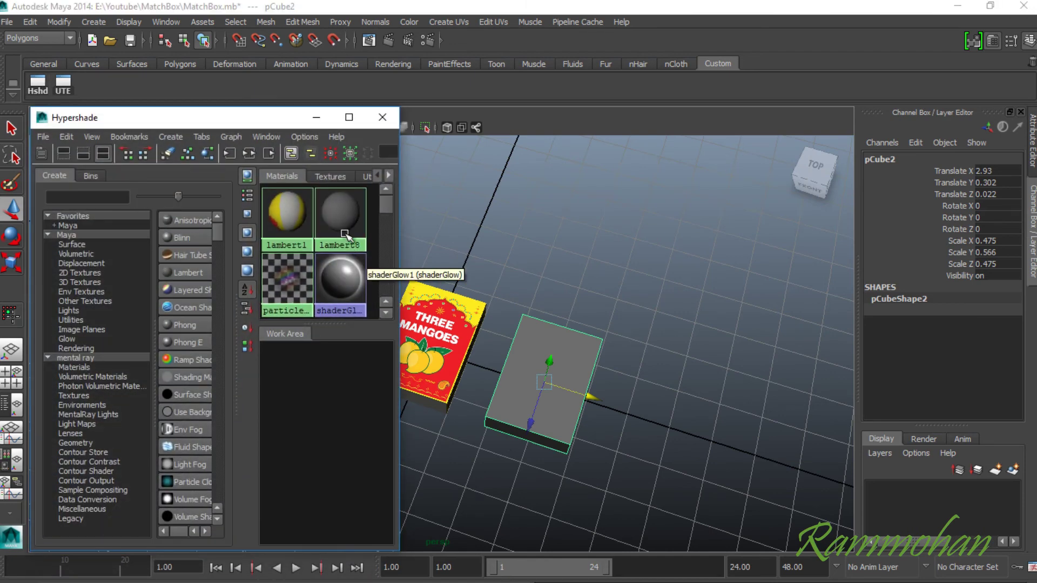
click(341, 216)
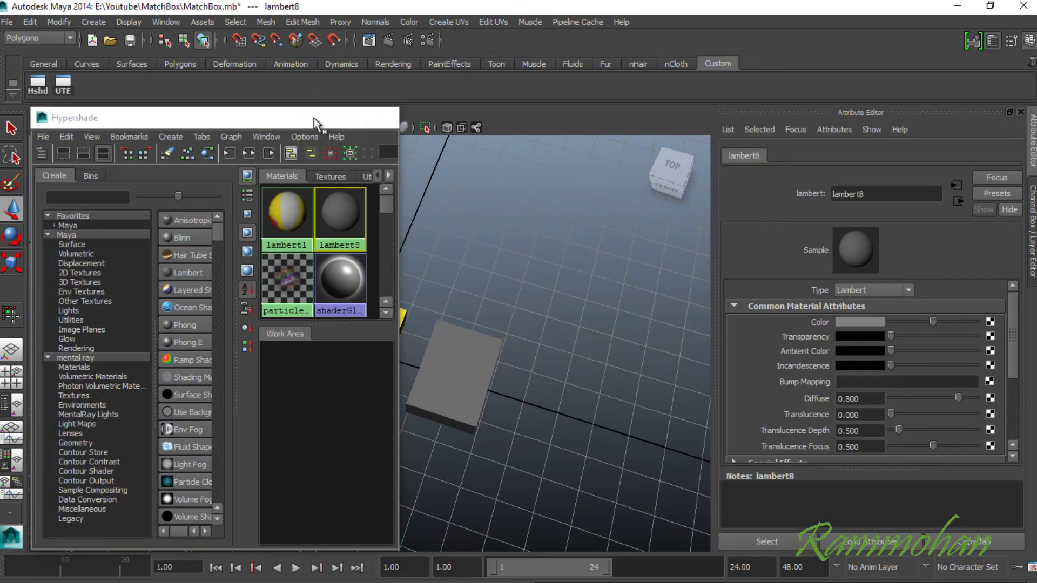
click(316, 118)
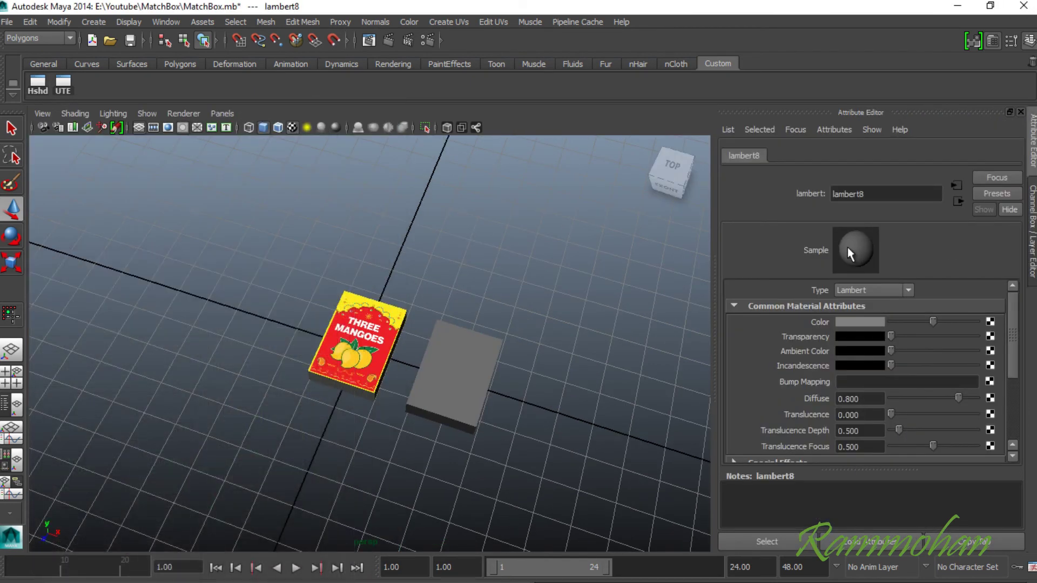
click(990, 322)
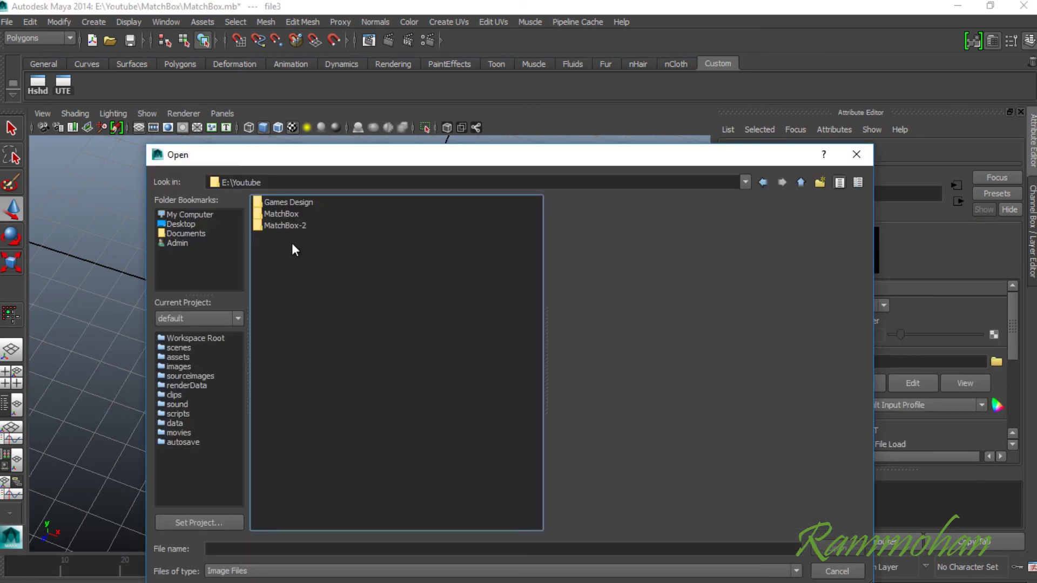
double_click(298, 225)
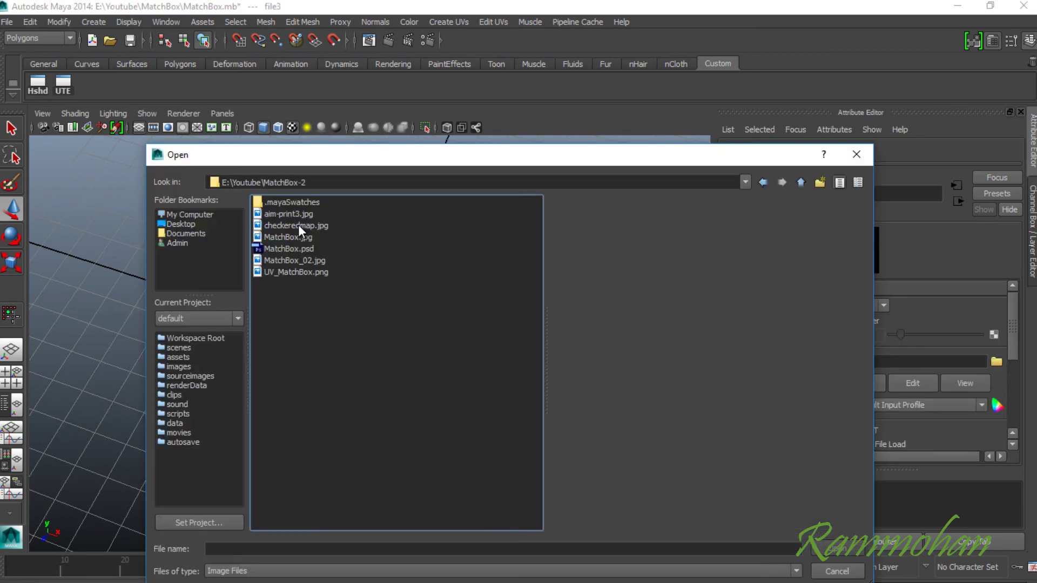
click(295, 260)
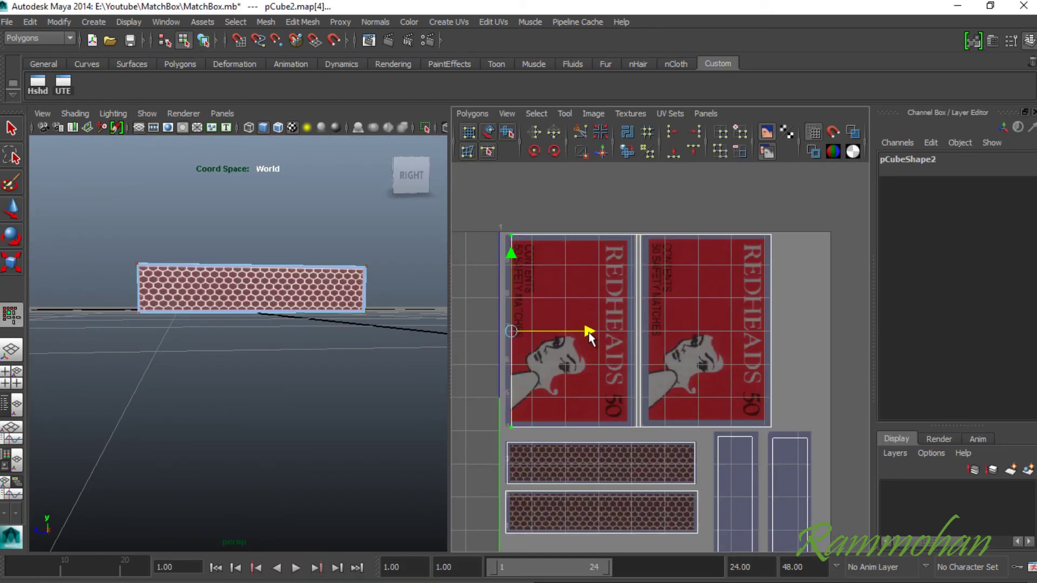
Align the two large cover UV shells with the Redheads panels, shifting the first shell and moving the second shell's inner edge outward from its neighbor
ctrl+right_drag(589, 332, 663, 271)
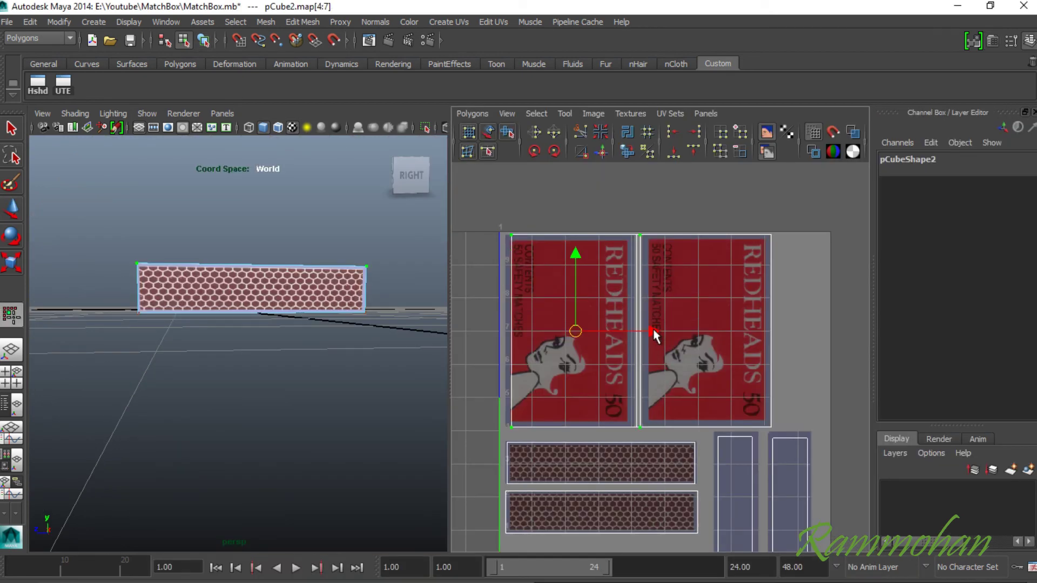
click(725, 216)
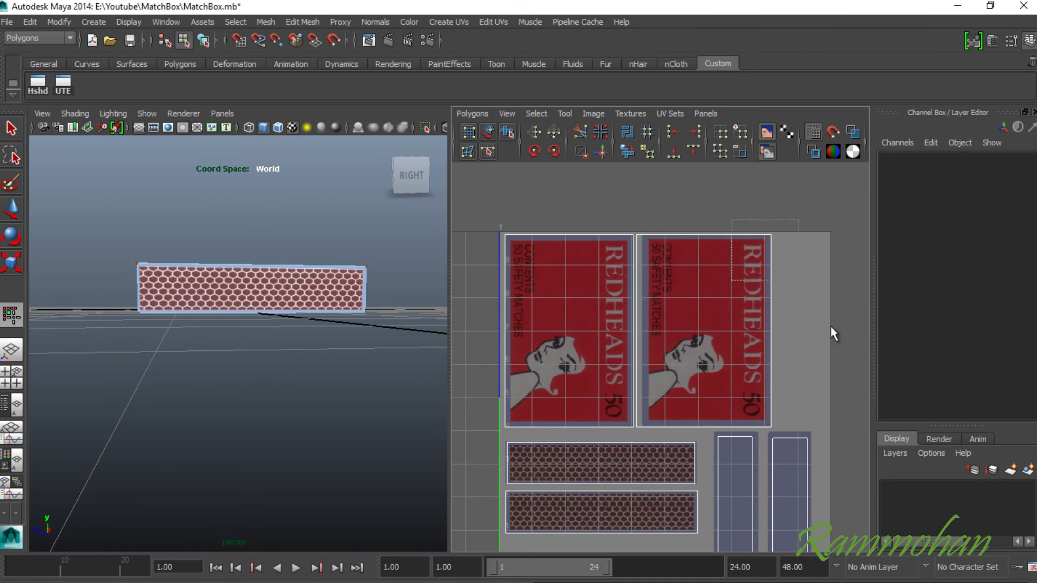
drag(831, 327, 831, 327)
ctrl+right_drag(766, 226, 796, 211)
drag(620, 208, 683, 450)
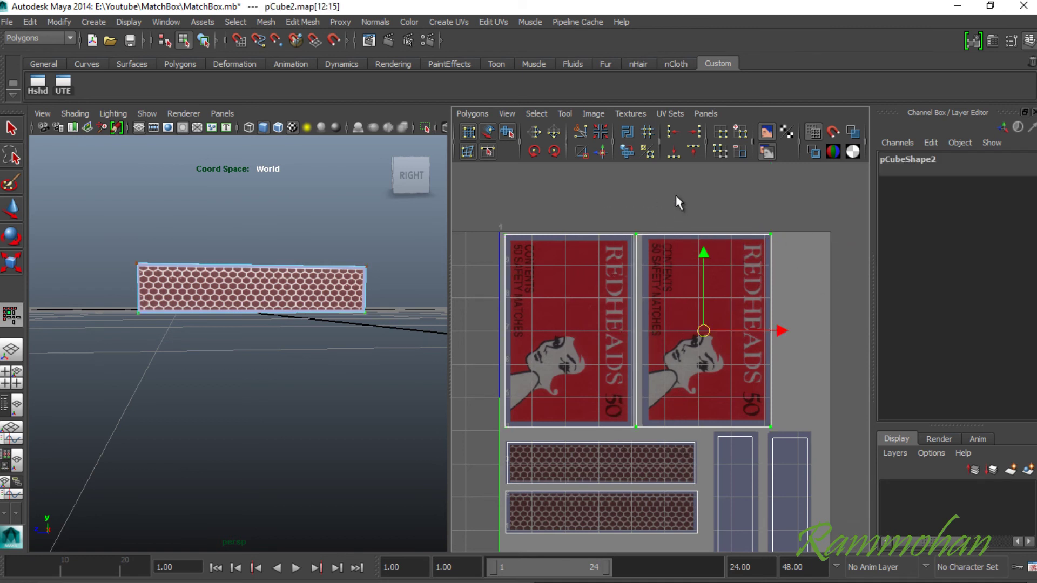
ctrl+drag(696, 205, 794, 440)
drag(714, 330, 719, 330)
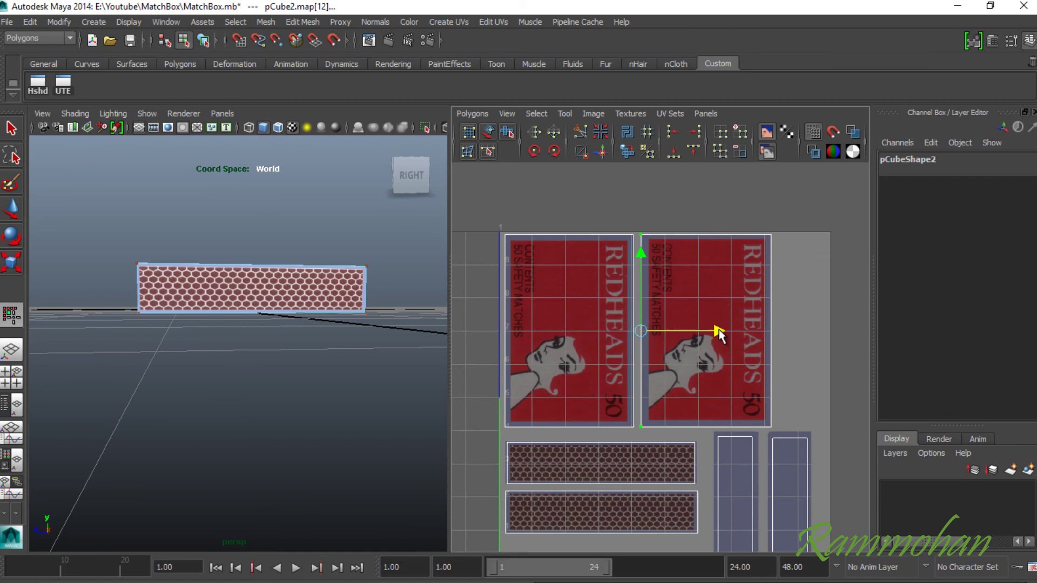
click(491, 474)
Examine the Redheads artwork on the duplicated matchbox and compare it with the complete UV layout
alt+drag(434, 410, 386, 517)
click(1035, 111)
scroll(766, 412, down, 4)
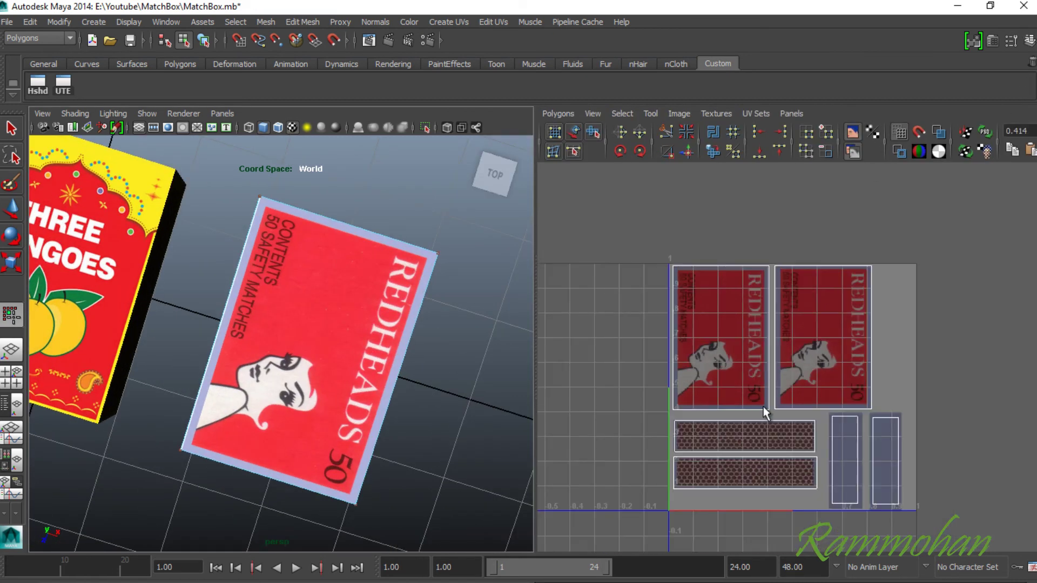
alt+middle_drag(995, 393, 934, 330)
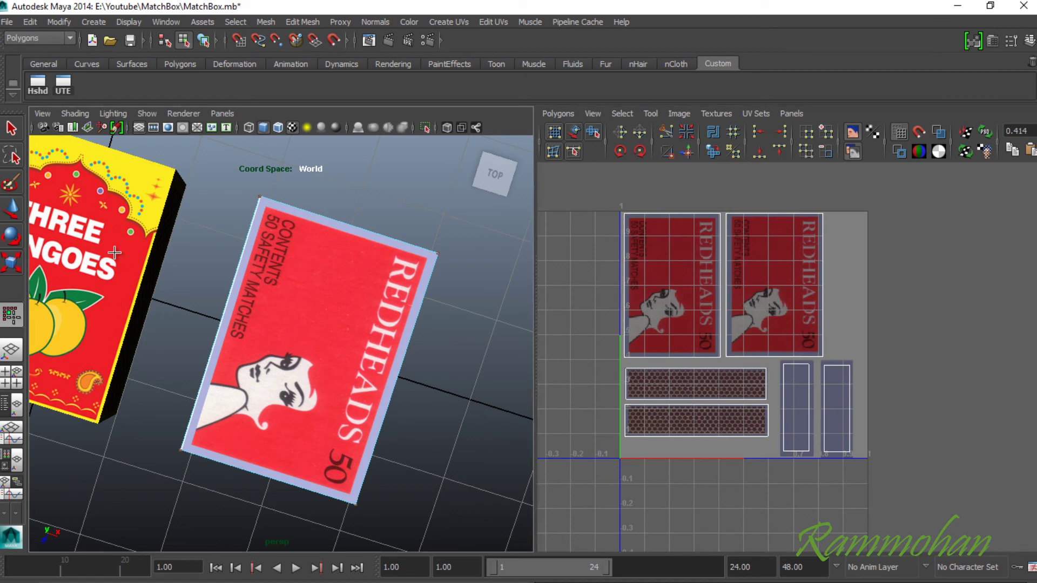
click(12, 125)
scroll(243, 343, down, 4)
alt+drag(380, 432, 270, 437)
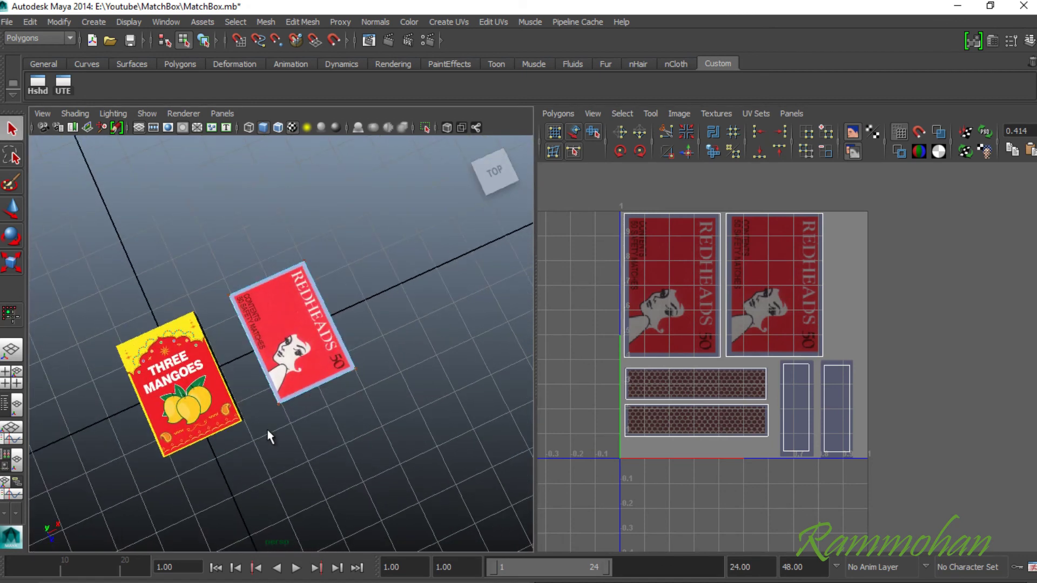
alt+drag(430, 469, 330, 451)
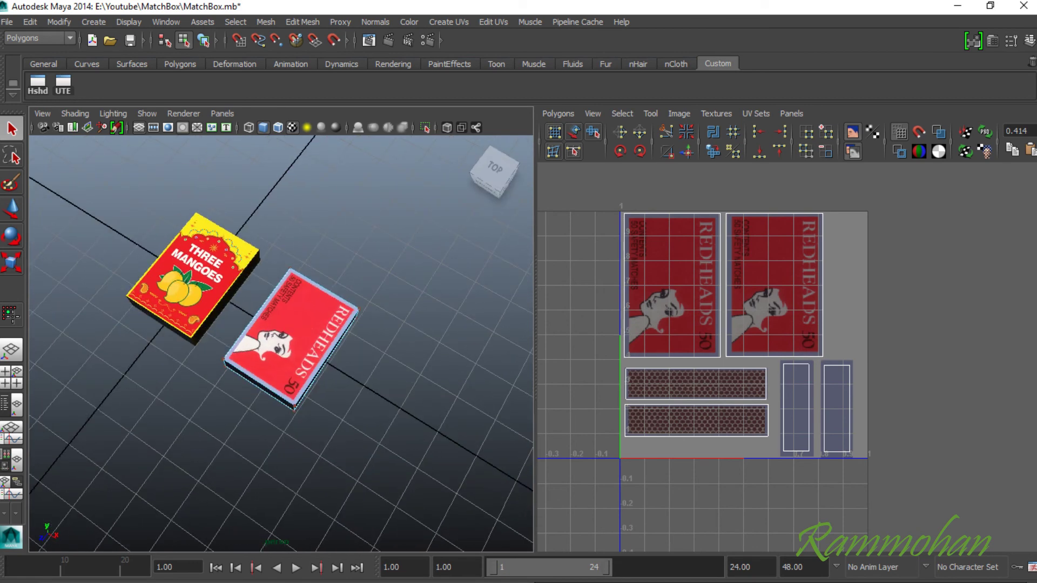
Duplicate the Redheads matchbox and slide the copy along Z until it extends about halfway out of the original
right_drag(302, 309, 364, 292)
click(324, 330)
key(ctrl+d)
key(w)
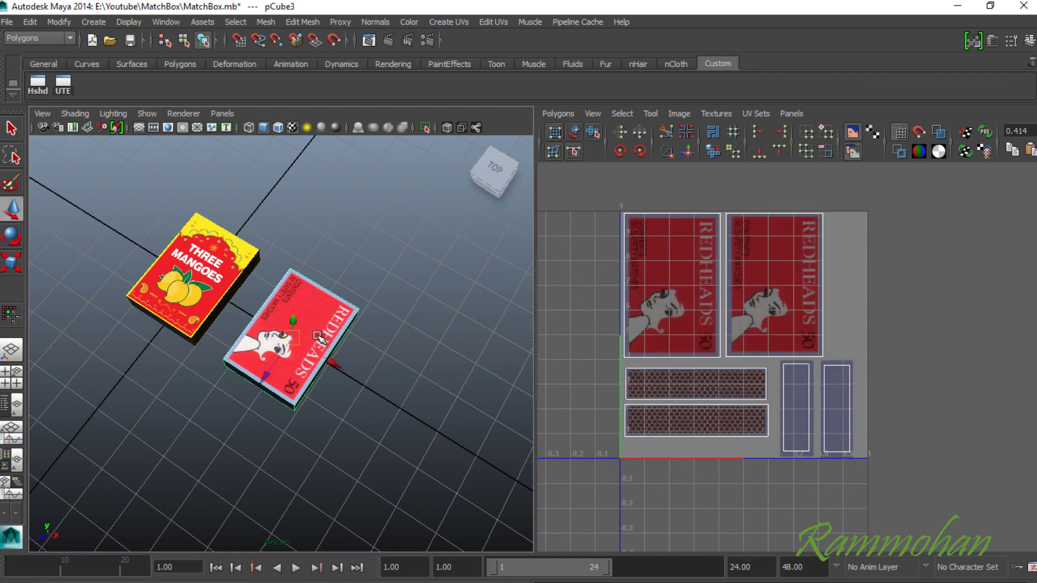
drag(262, 380, 260, 380)
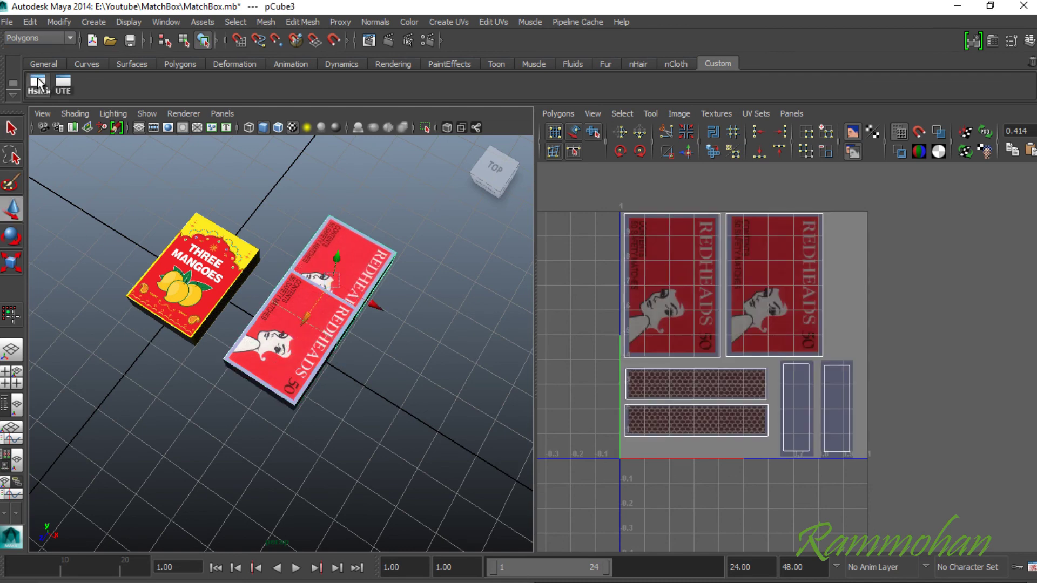
Create a new Lambert material in the Hypershade and assign it to the second Redheads copy
click(38, 85)
click(184, 273)
drag(216, 117, 93, 123)
click(370, 270)
right_drag(168, 293, 156, 247)
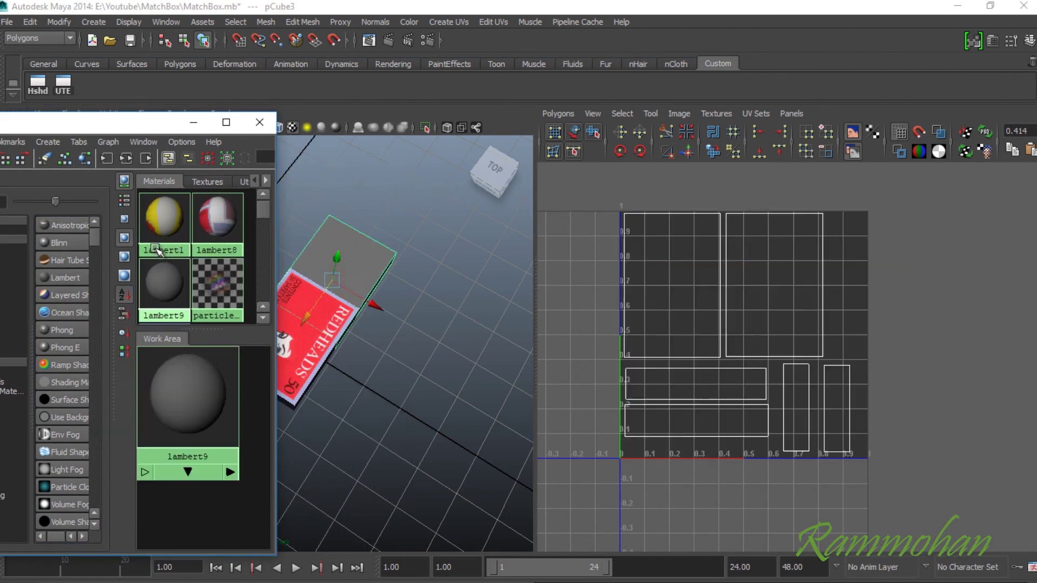
Set the new Lambert's color to near-white with a value of 0.961 and close the Hypershade
double_click(193, 404)
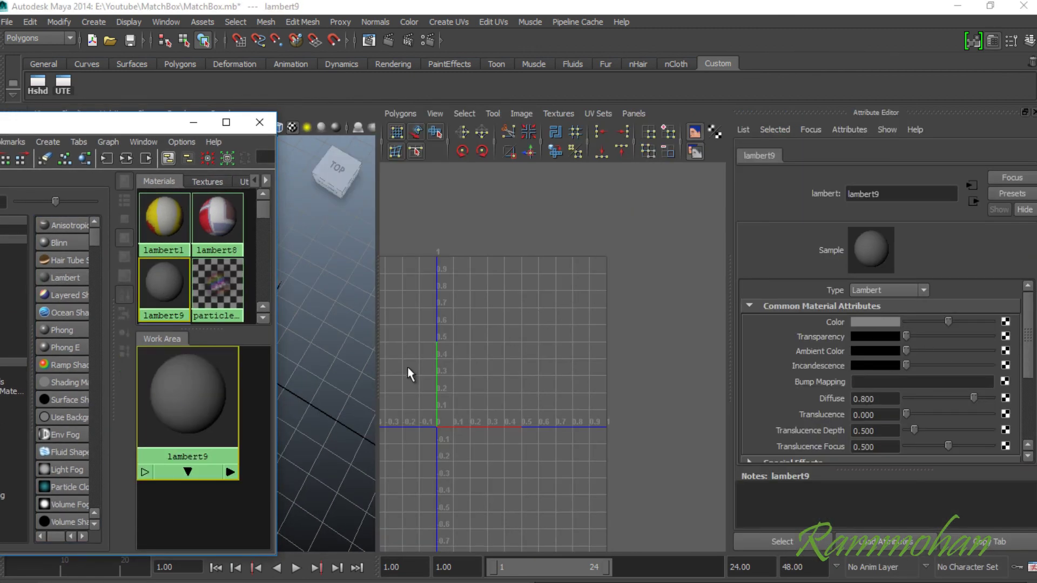
drag(377, 355, 604, 382)
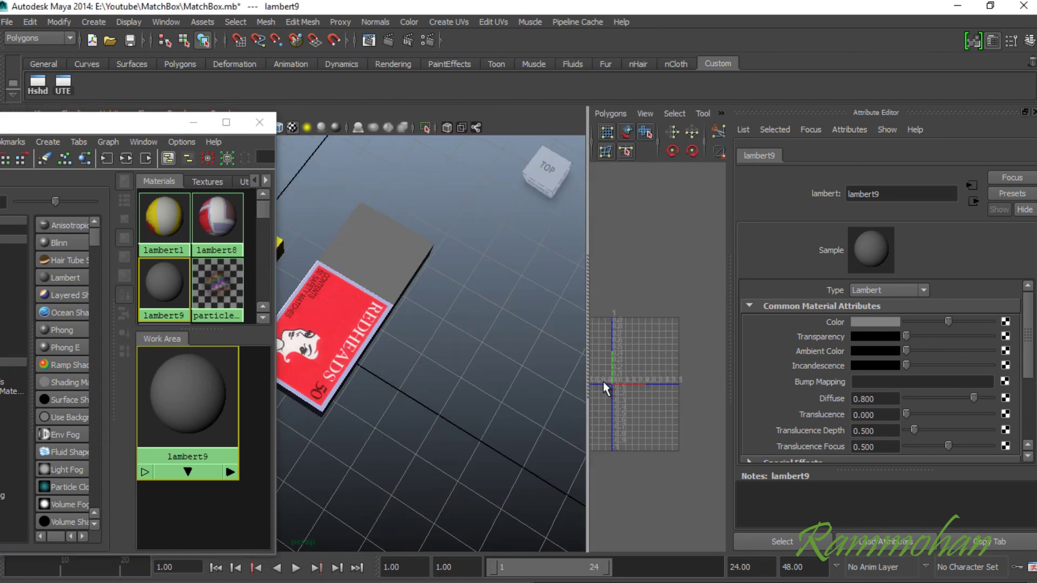
click(879, 323)
drag(897, 379, 924, 379)
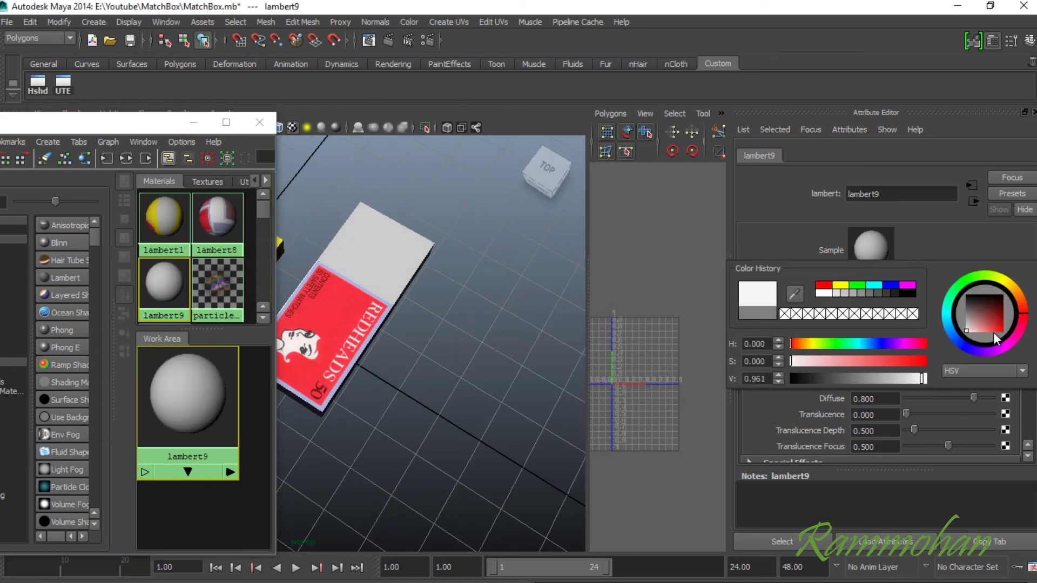
click(260, 123)
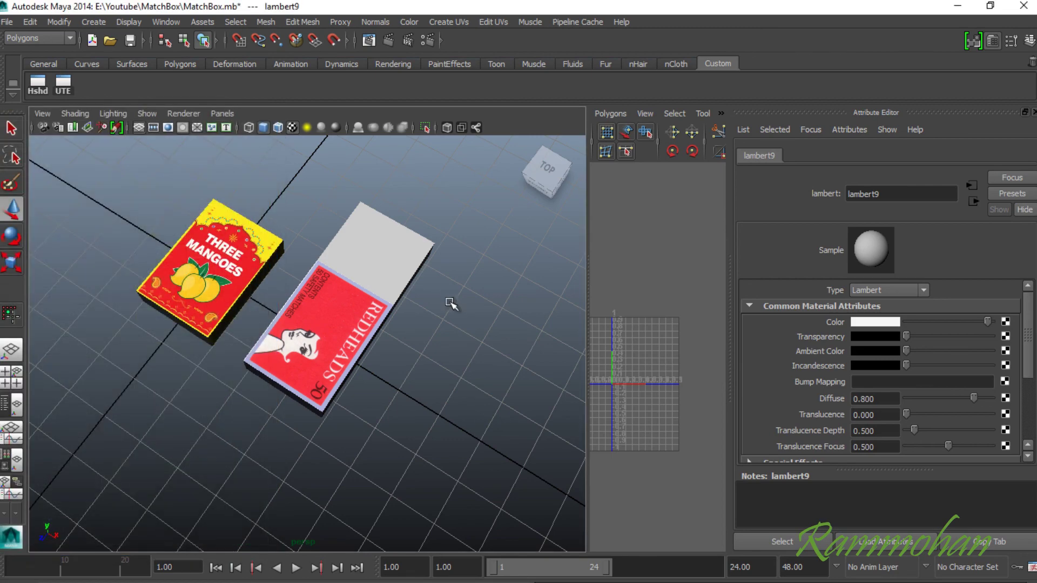
Switch to full-screen view and delete the top face of the white copy to make an open tray
click(471, 354)
key(ctrl+space)
alt+drag(634, 295, 584, 355)
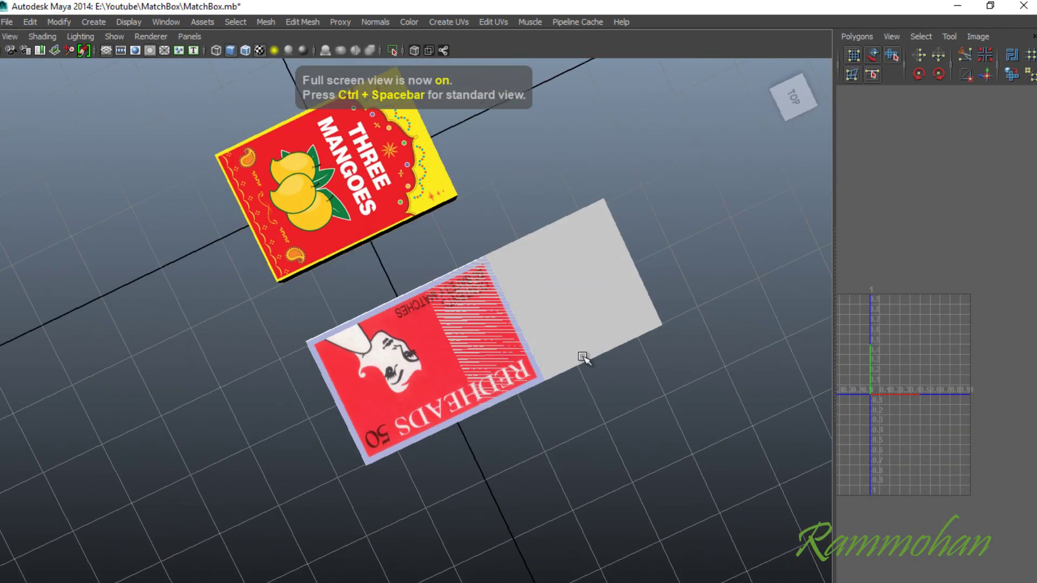
click(579, 348)
key(t)
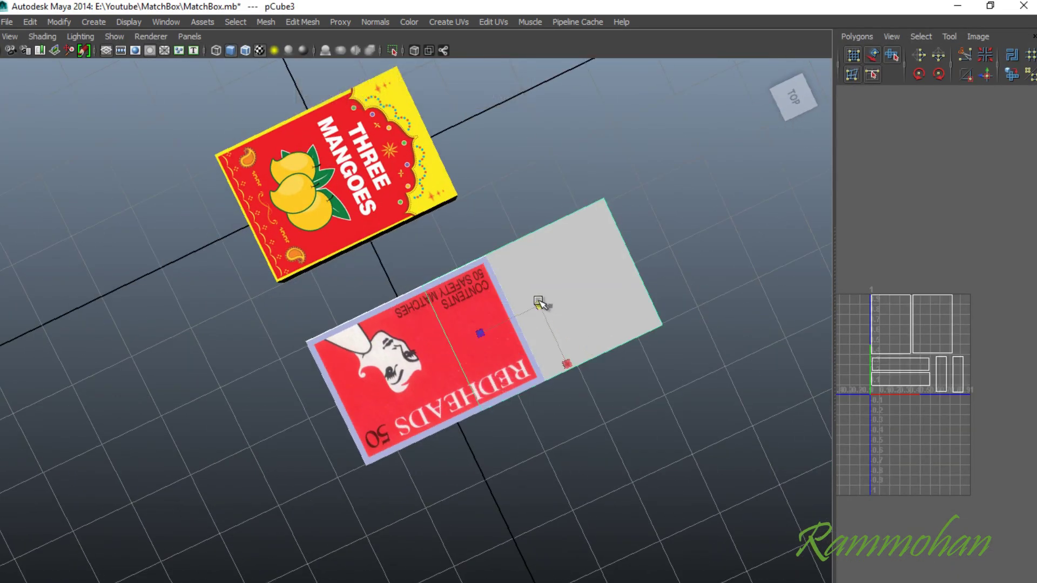
alt+drag(537, 301, 557, 232)
right_drag(557, 233, 557, 265)
click(559, 218)
key(Delete)
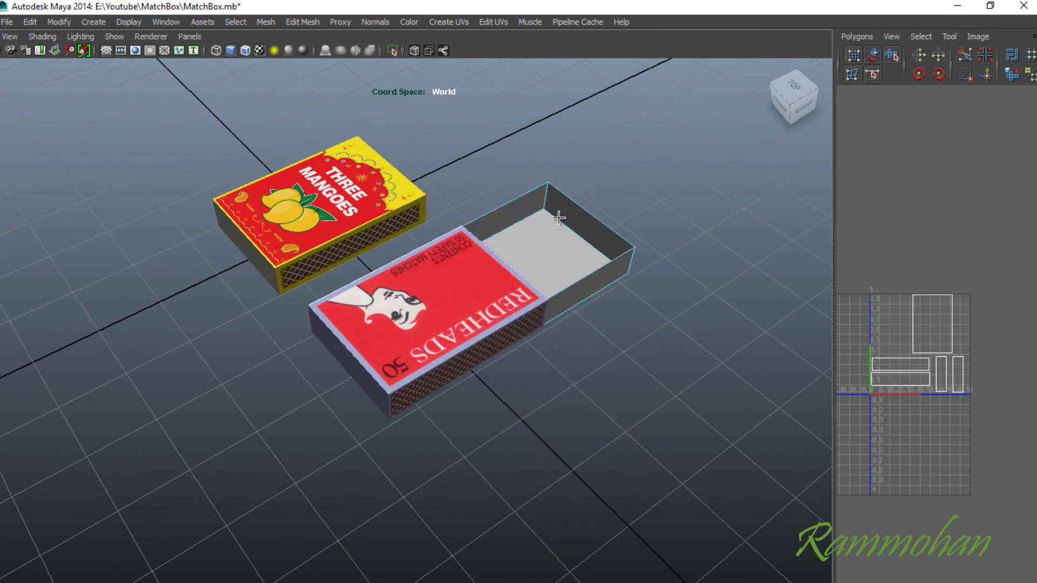
Return the tray to object selection and move it along Z completely out of the Redheads matchbox
right_drag(585, 273, 640, 262)
alt+drag(640, 262, 459, 440)
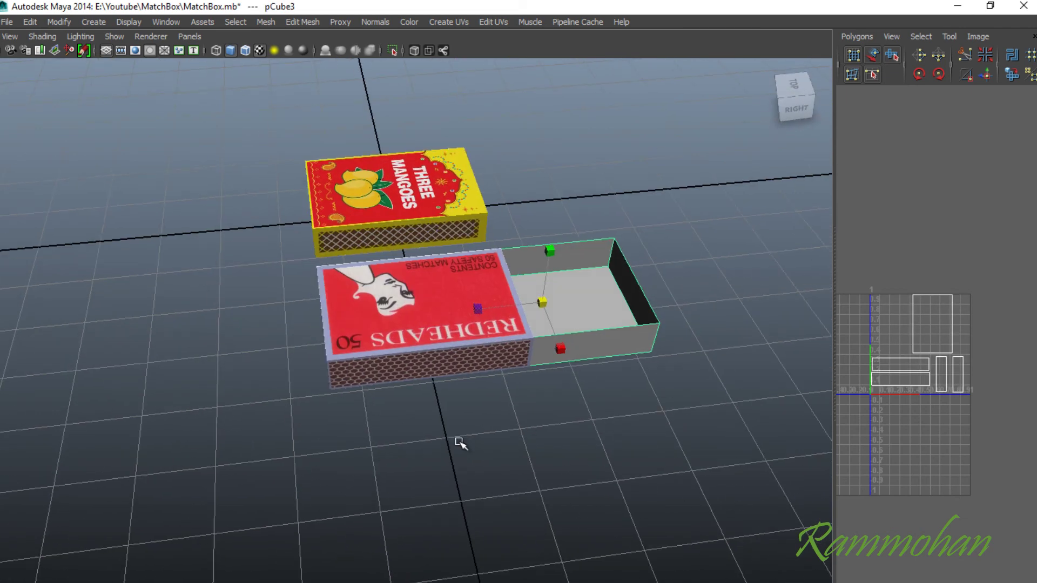
alt+drag(405, 514, 566, 165)
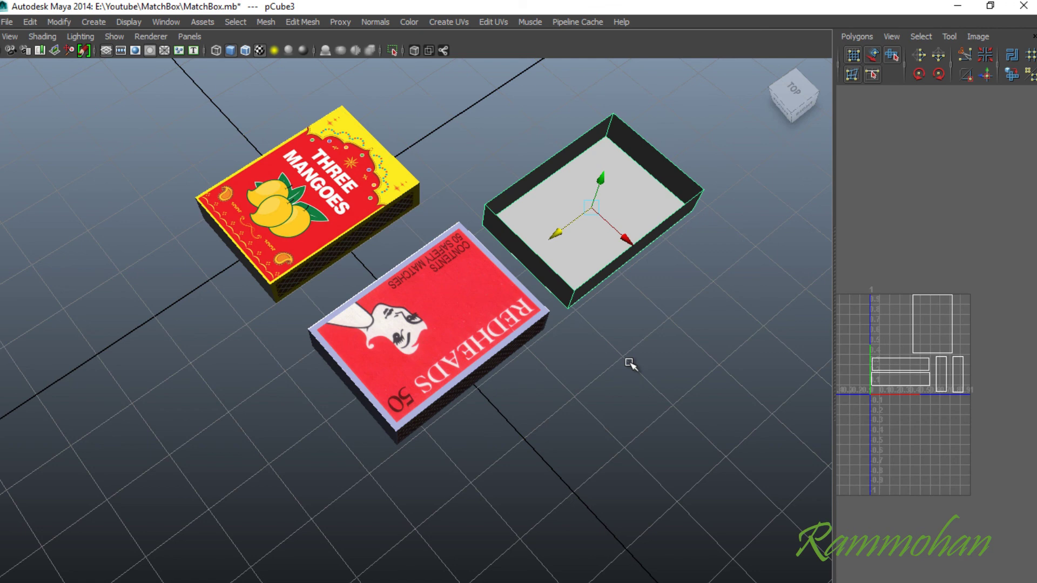
alt+drag(630, 365, 578, 352)
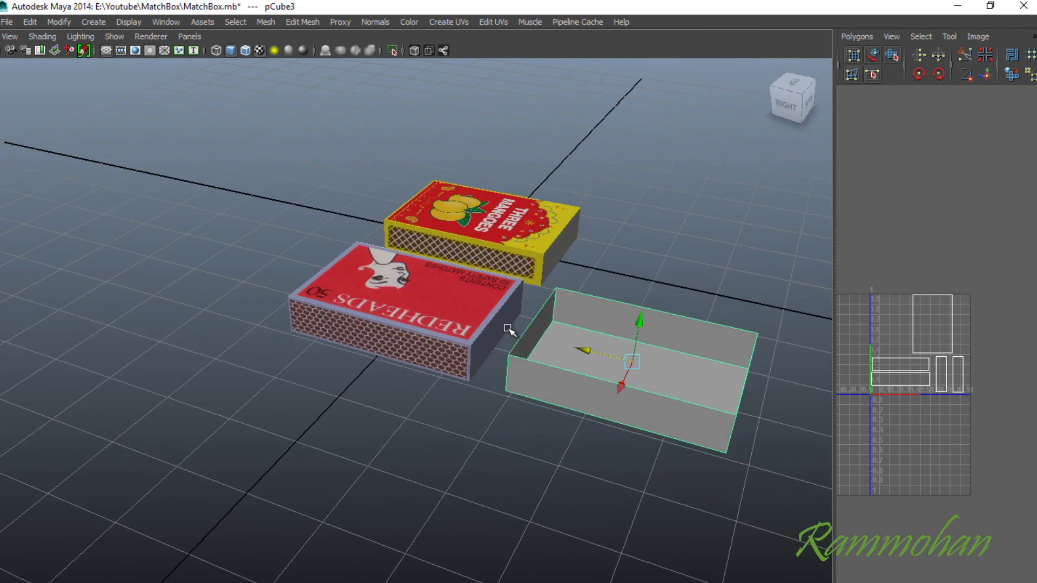